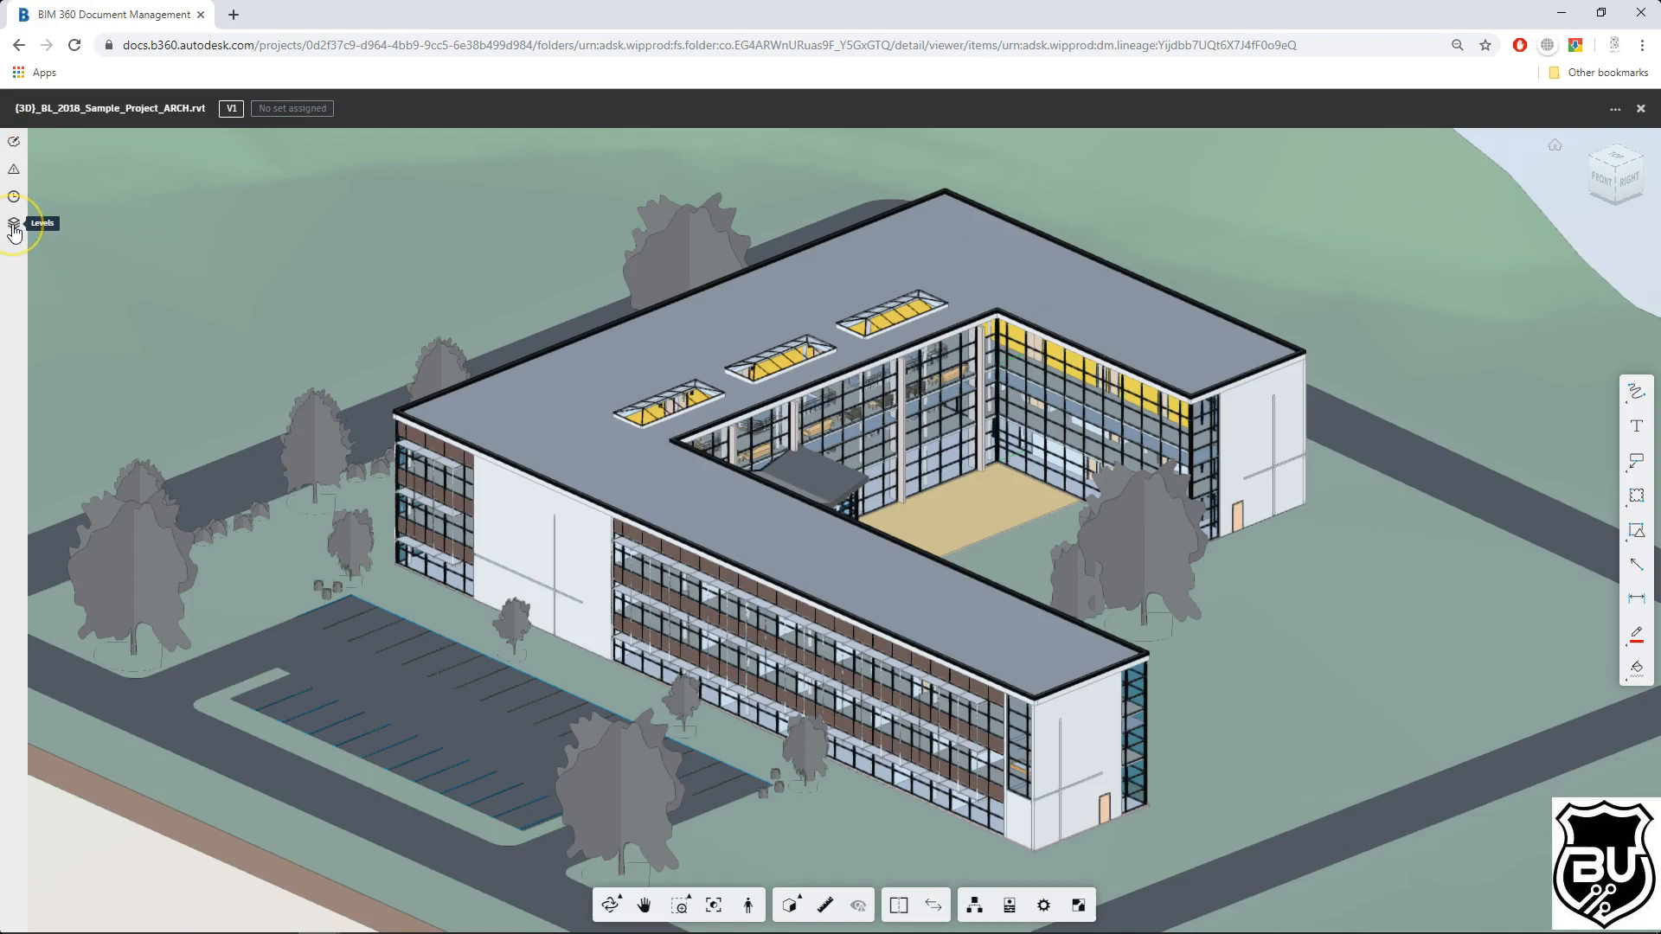
Step: Open the Issues panel and start creating a new issue
left_click(15, 148)
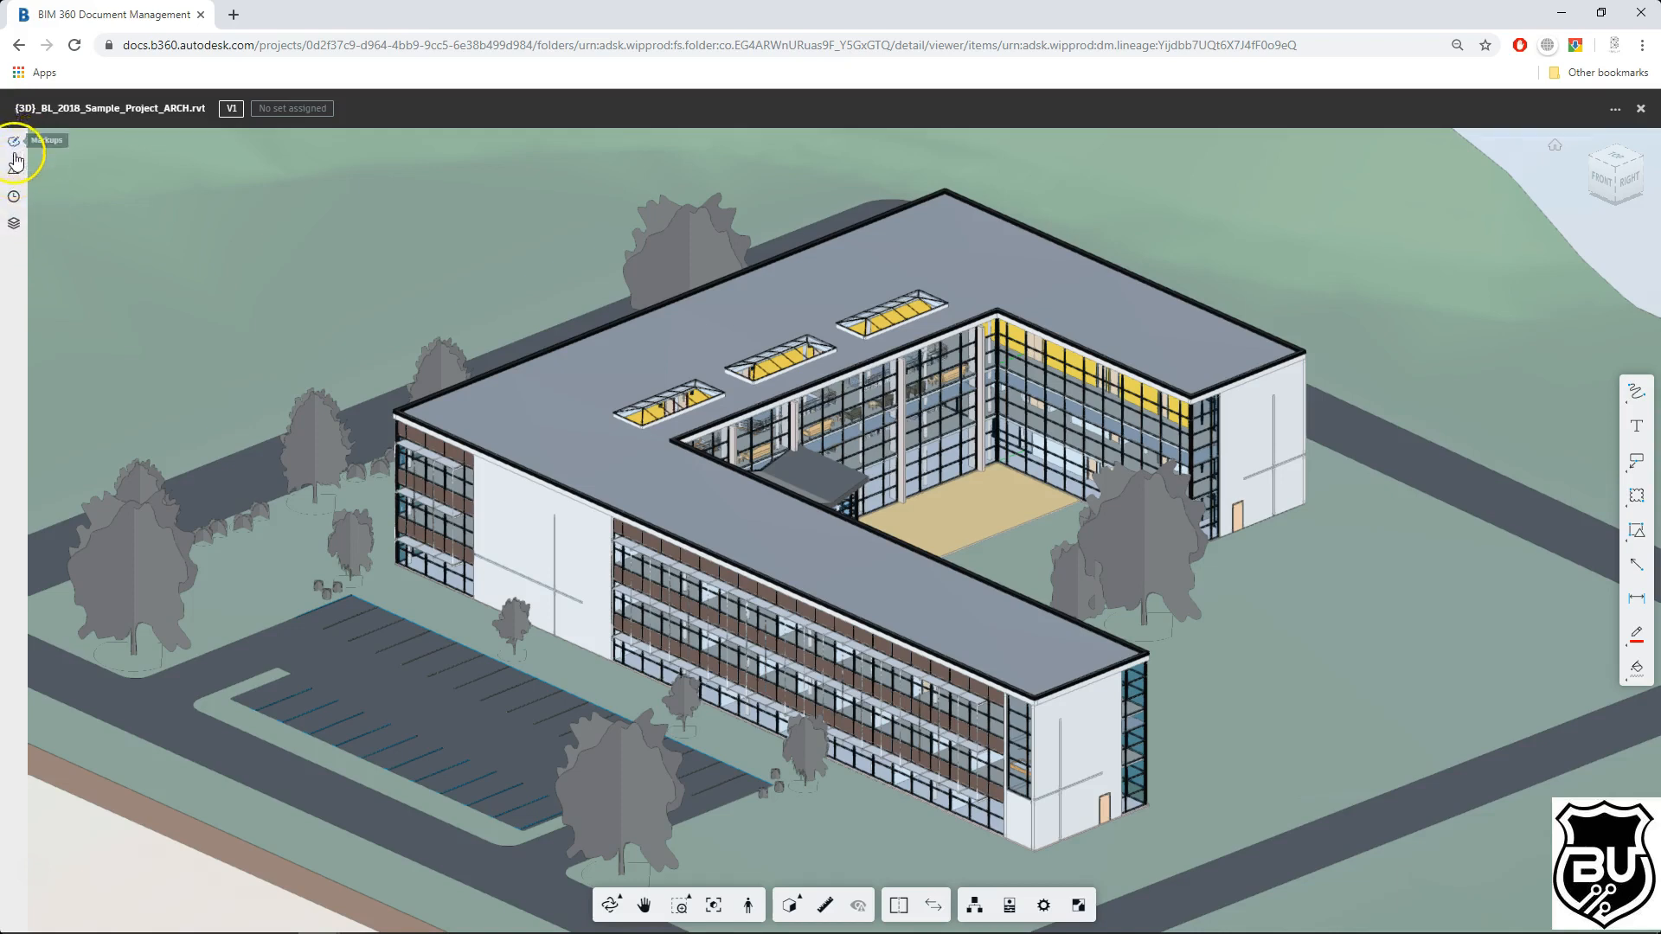
left_click(17, 171)
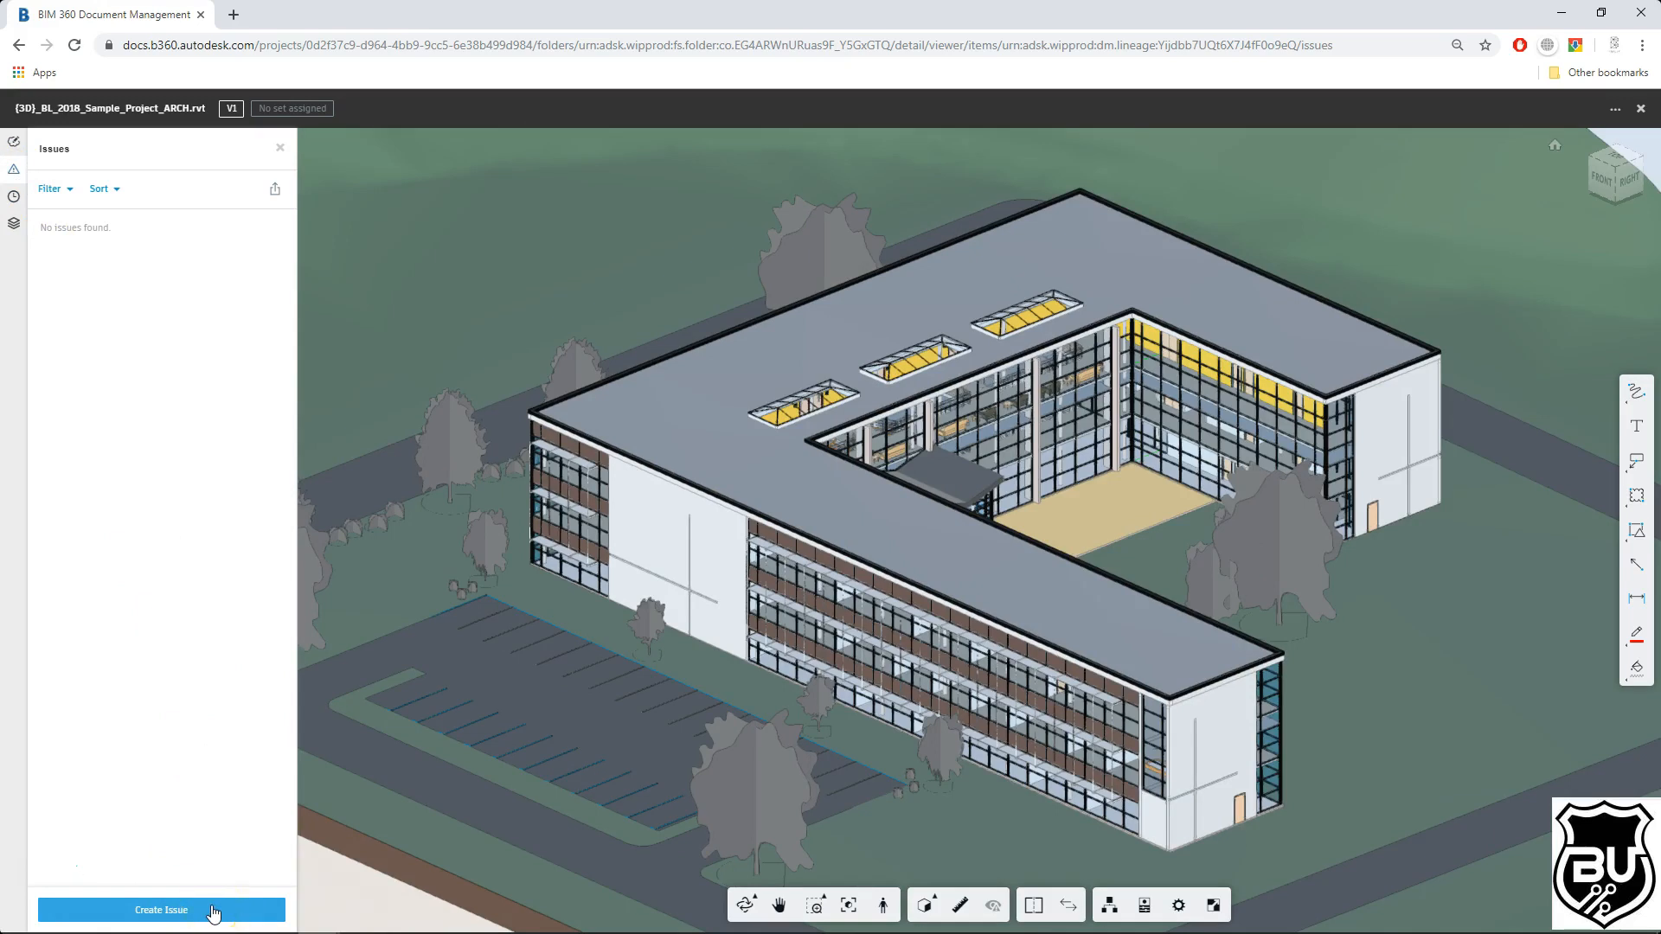
left_click(177, 910)
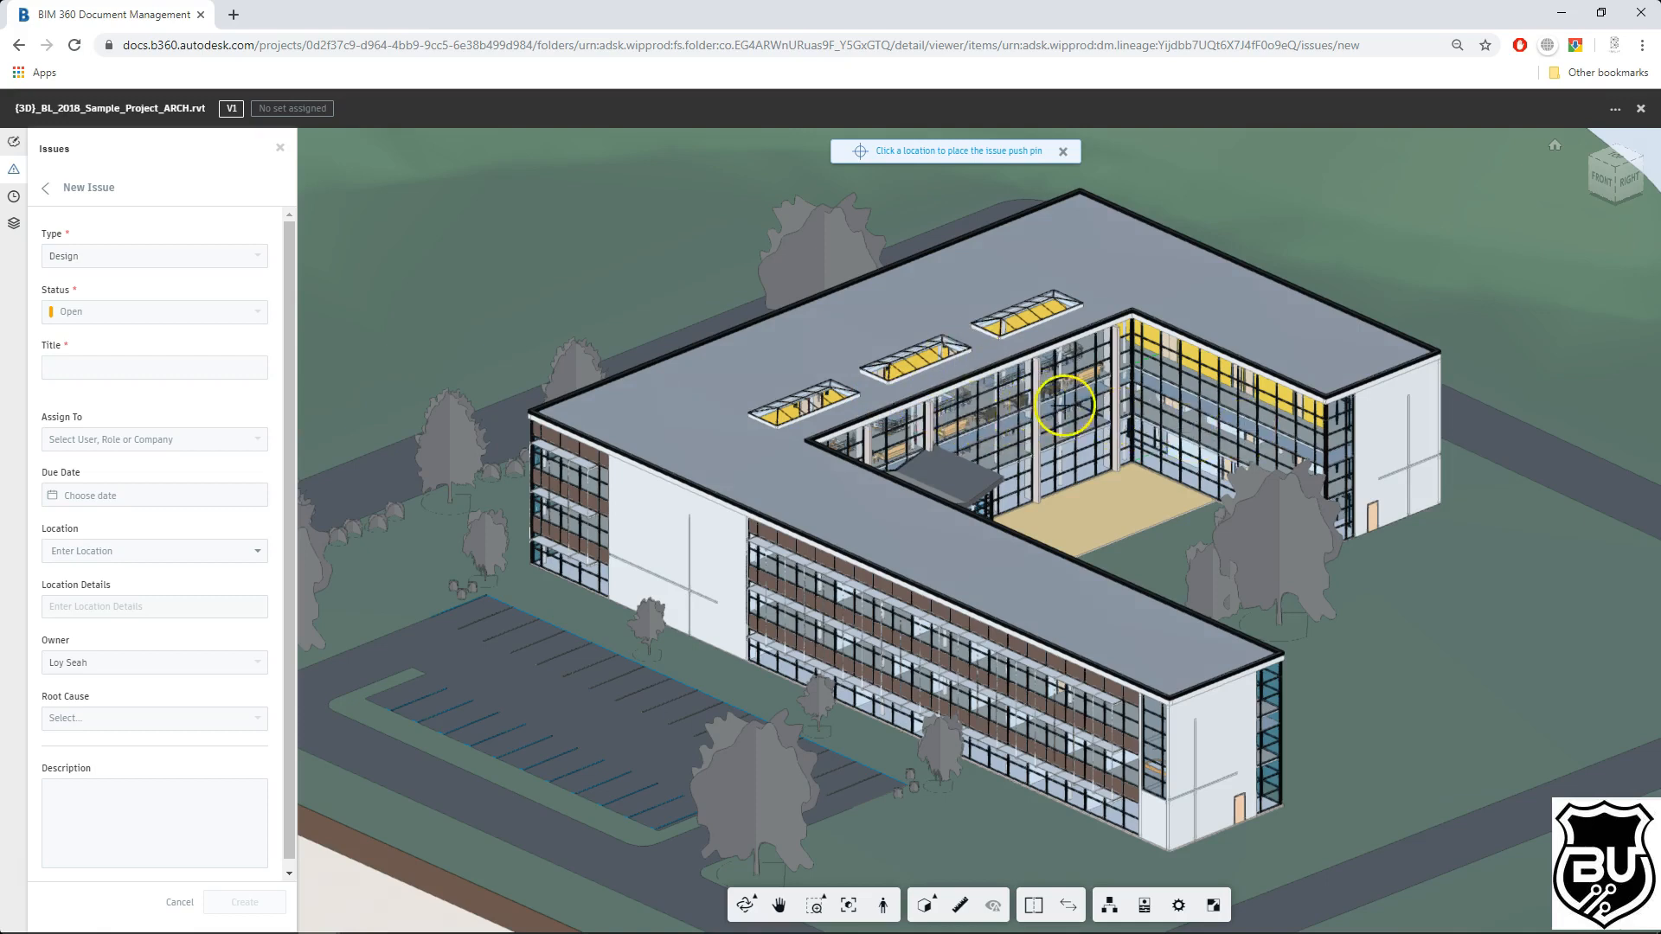
Step: Place the issue pushpin on the door at the corner of the courtyard wing
middle_click_drag(1395, 524, 1264, 356)
scroll(1262, 354, "up", 2)
scroll(981, 567, "up", 6)
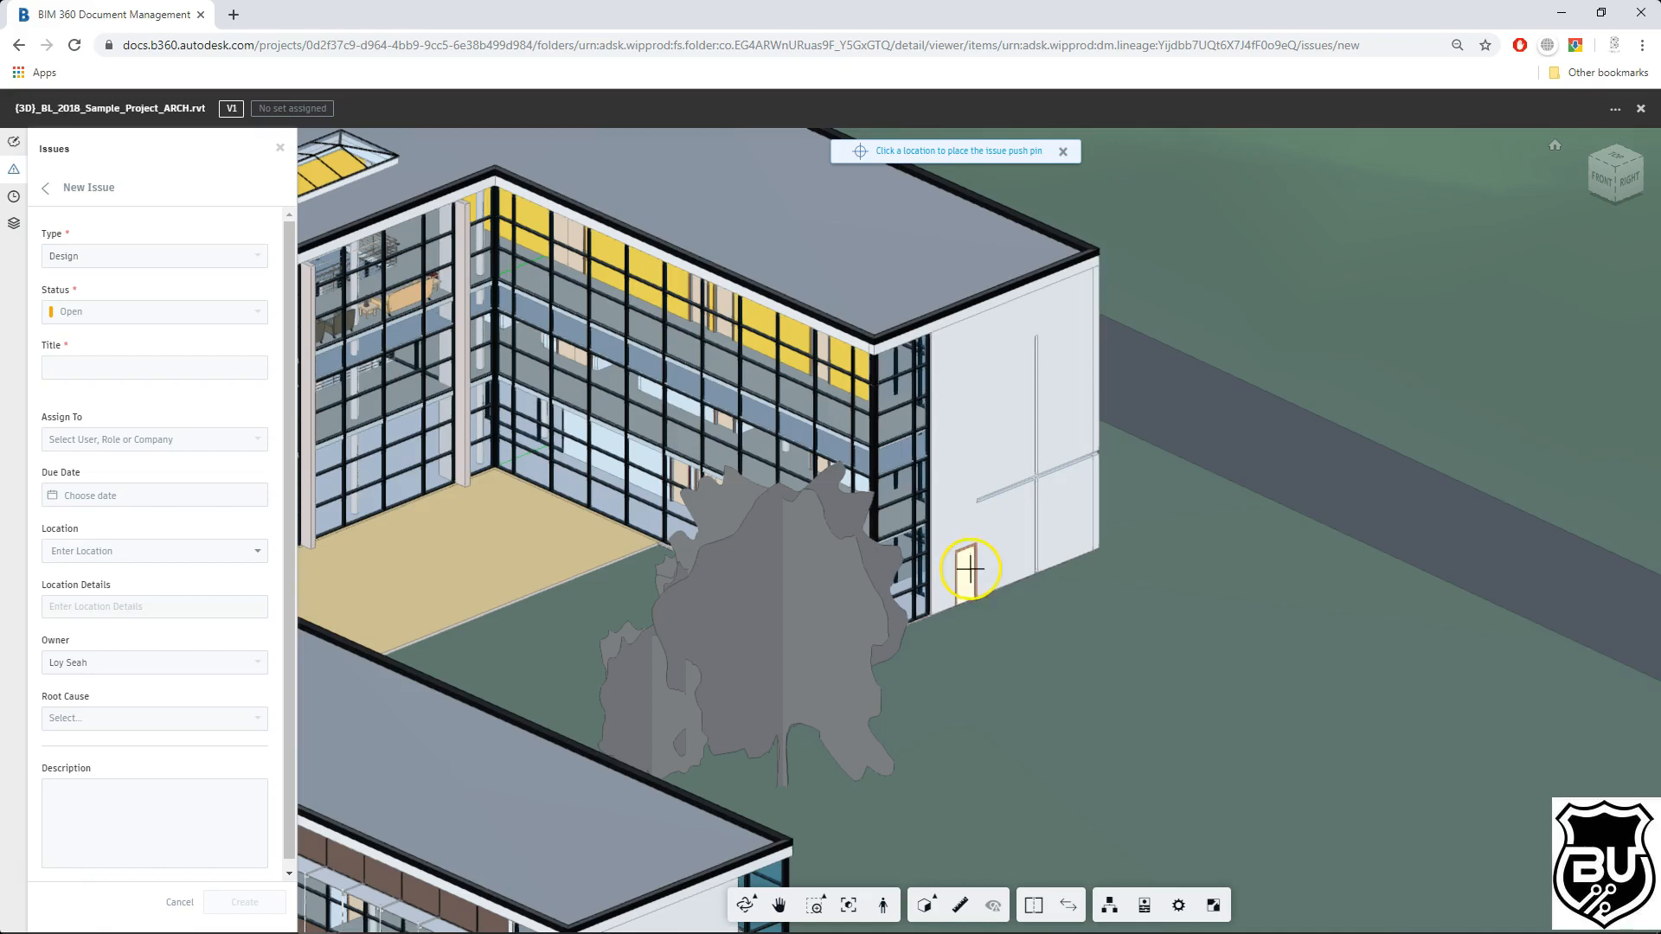
left_click(969, 566)
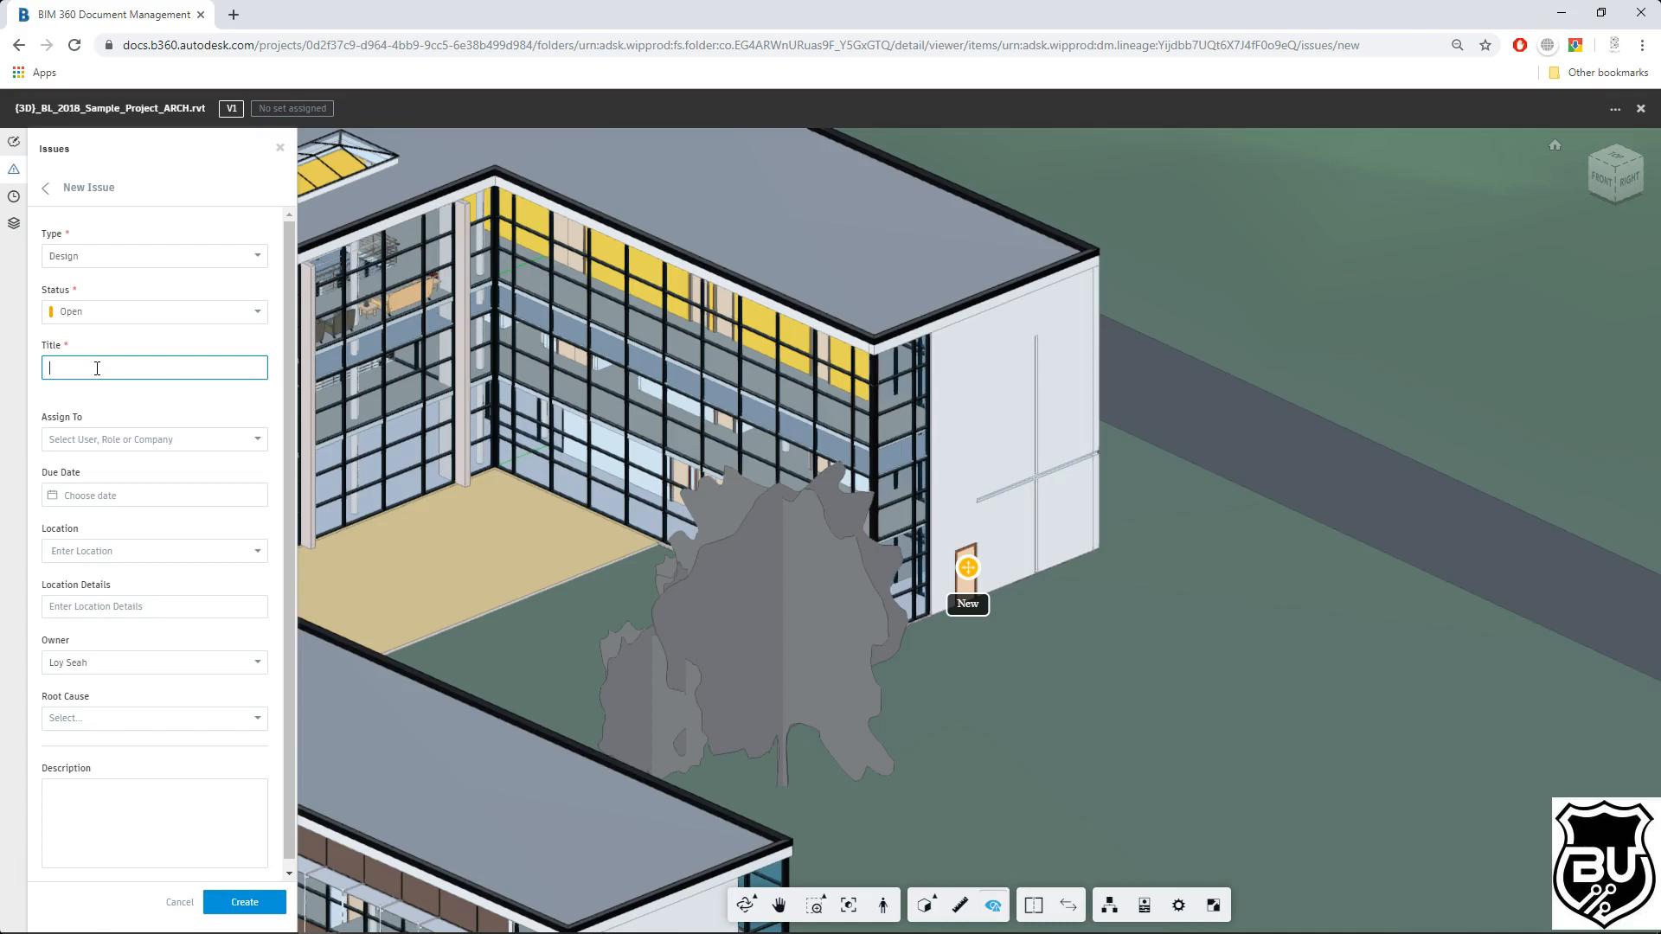
Step: Enter the issue title "Door - Wrong Material"
left_click(97, 368)
type("Door - Wrong Material")
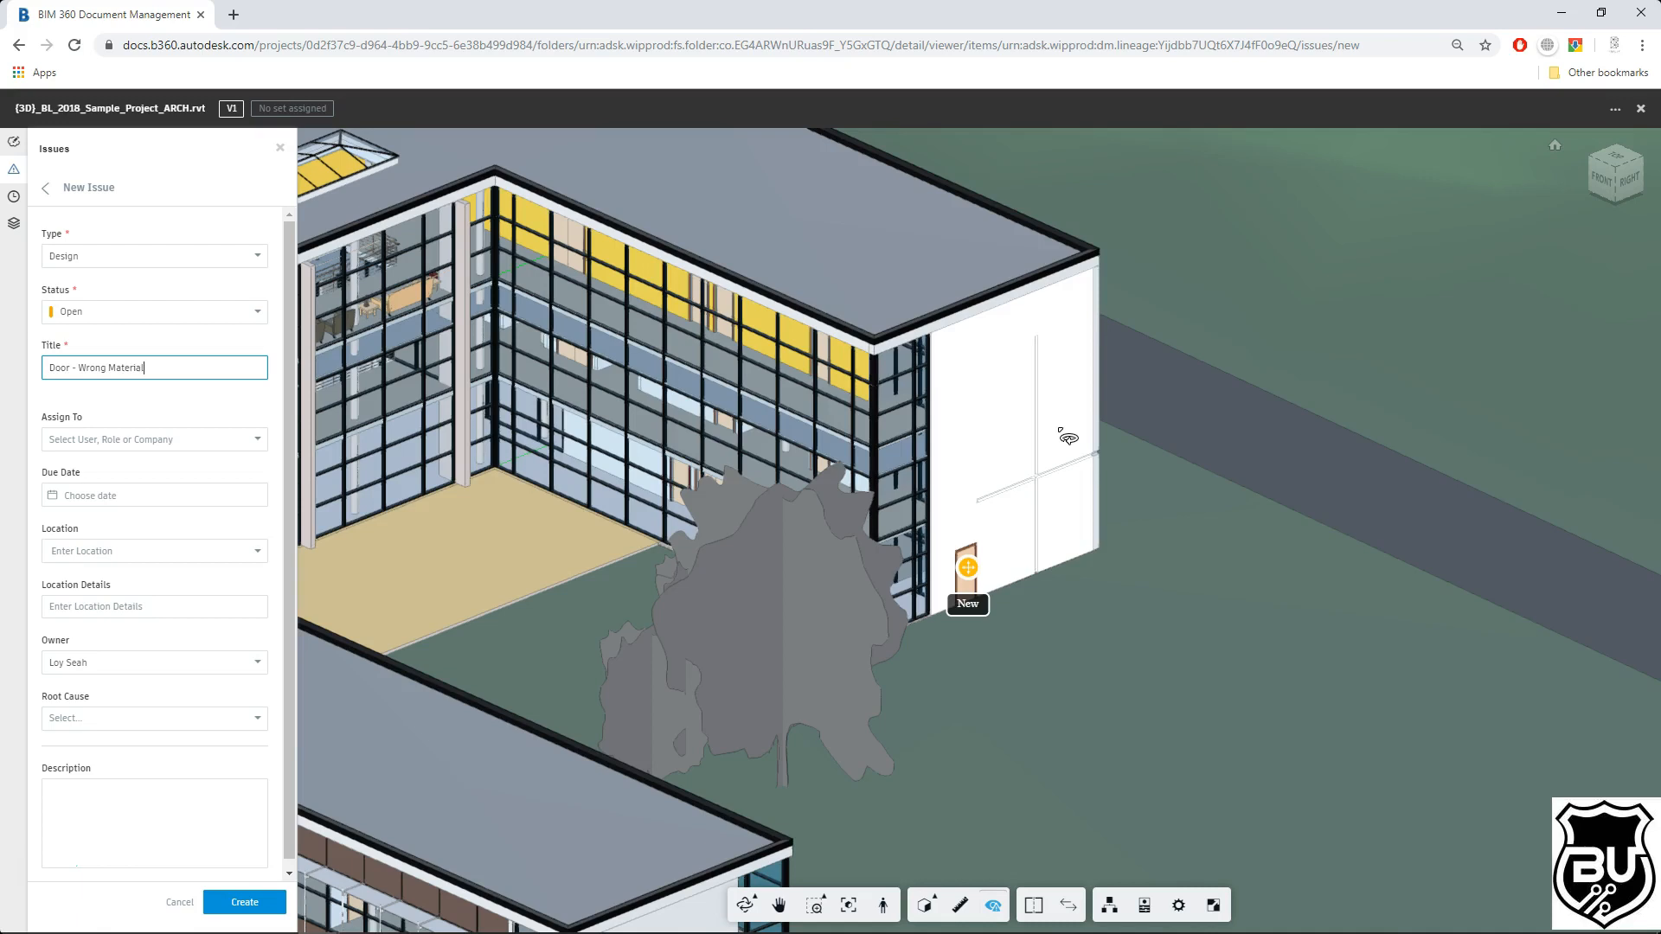
left_click(991, 418)
left_click(909, 484)
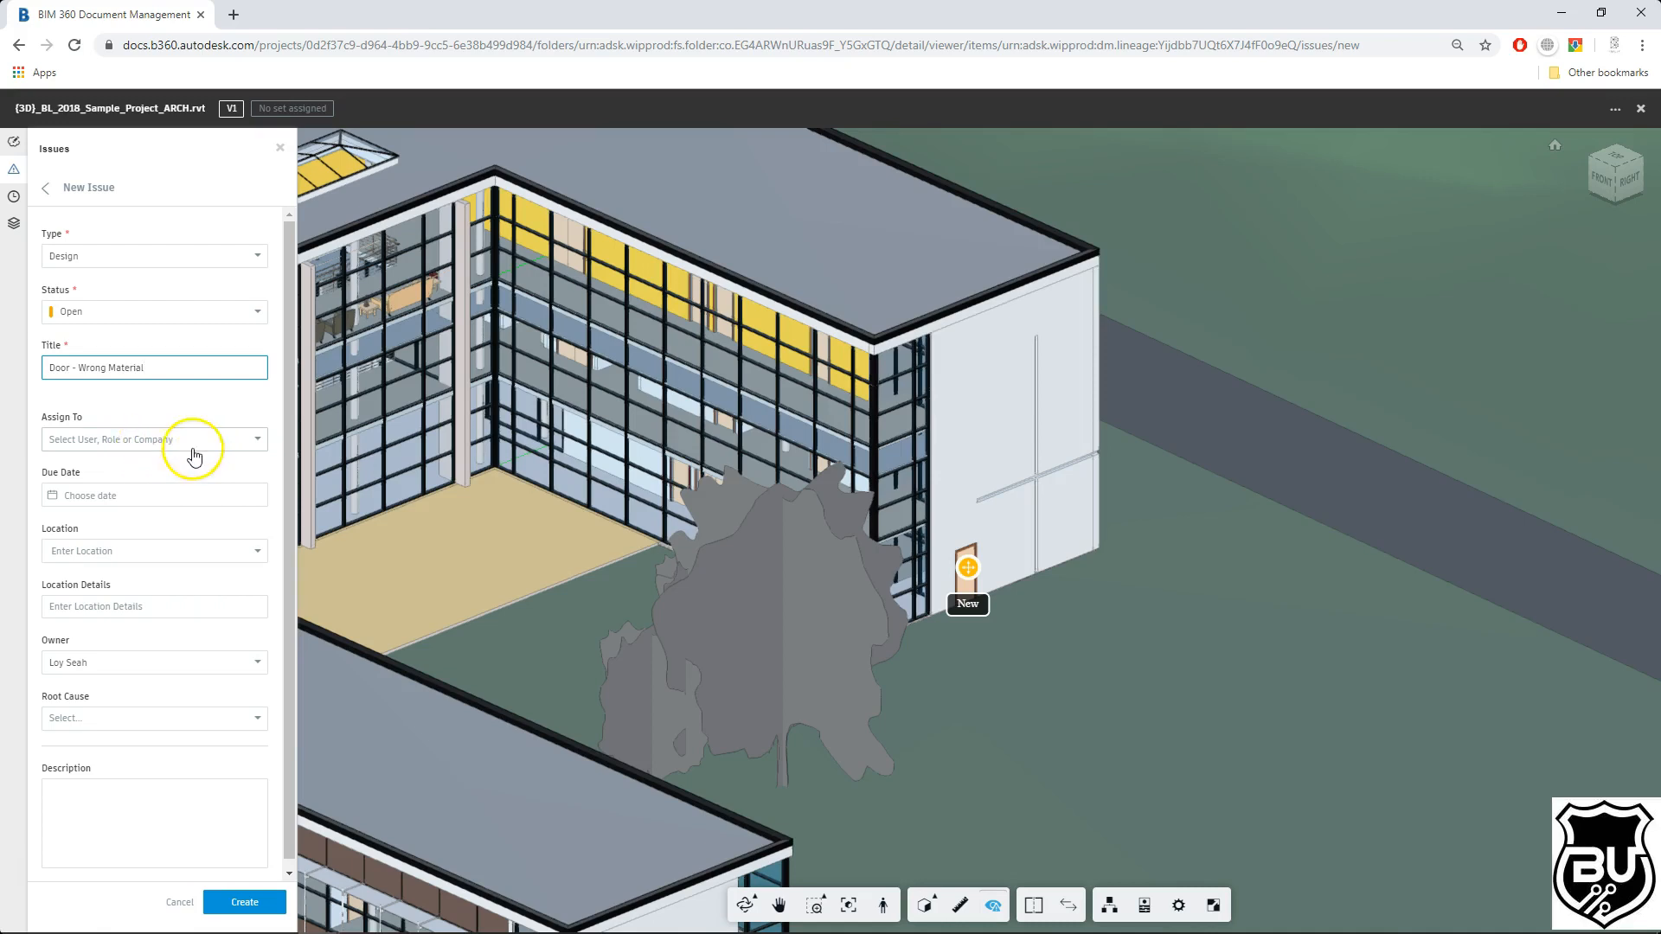
Step: Assign the issue to the project user from the Assign To list
left_click(257, 443)
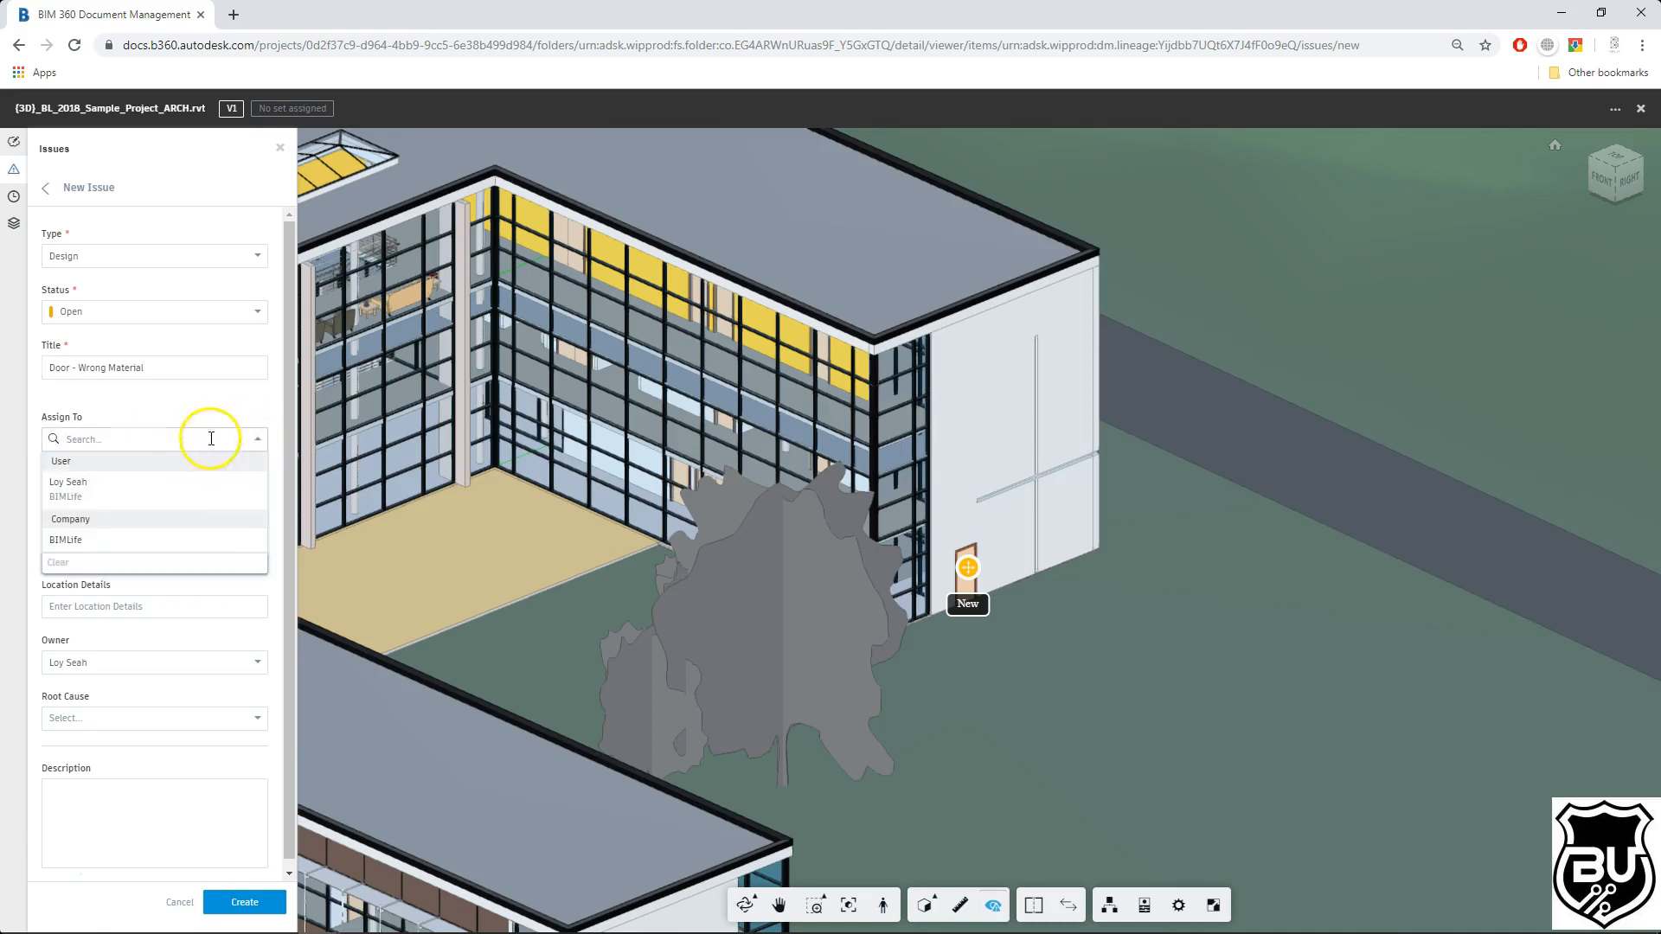
left_click(151, 500)
left_click(187, 483)
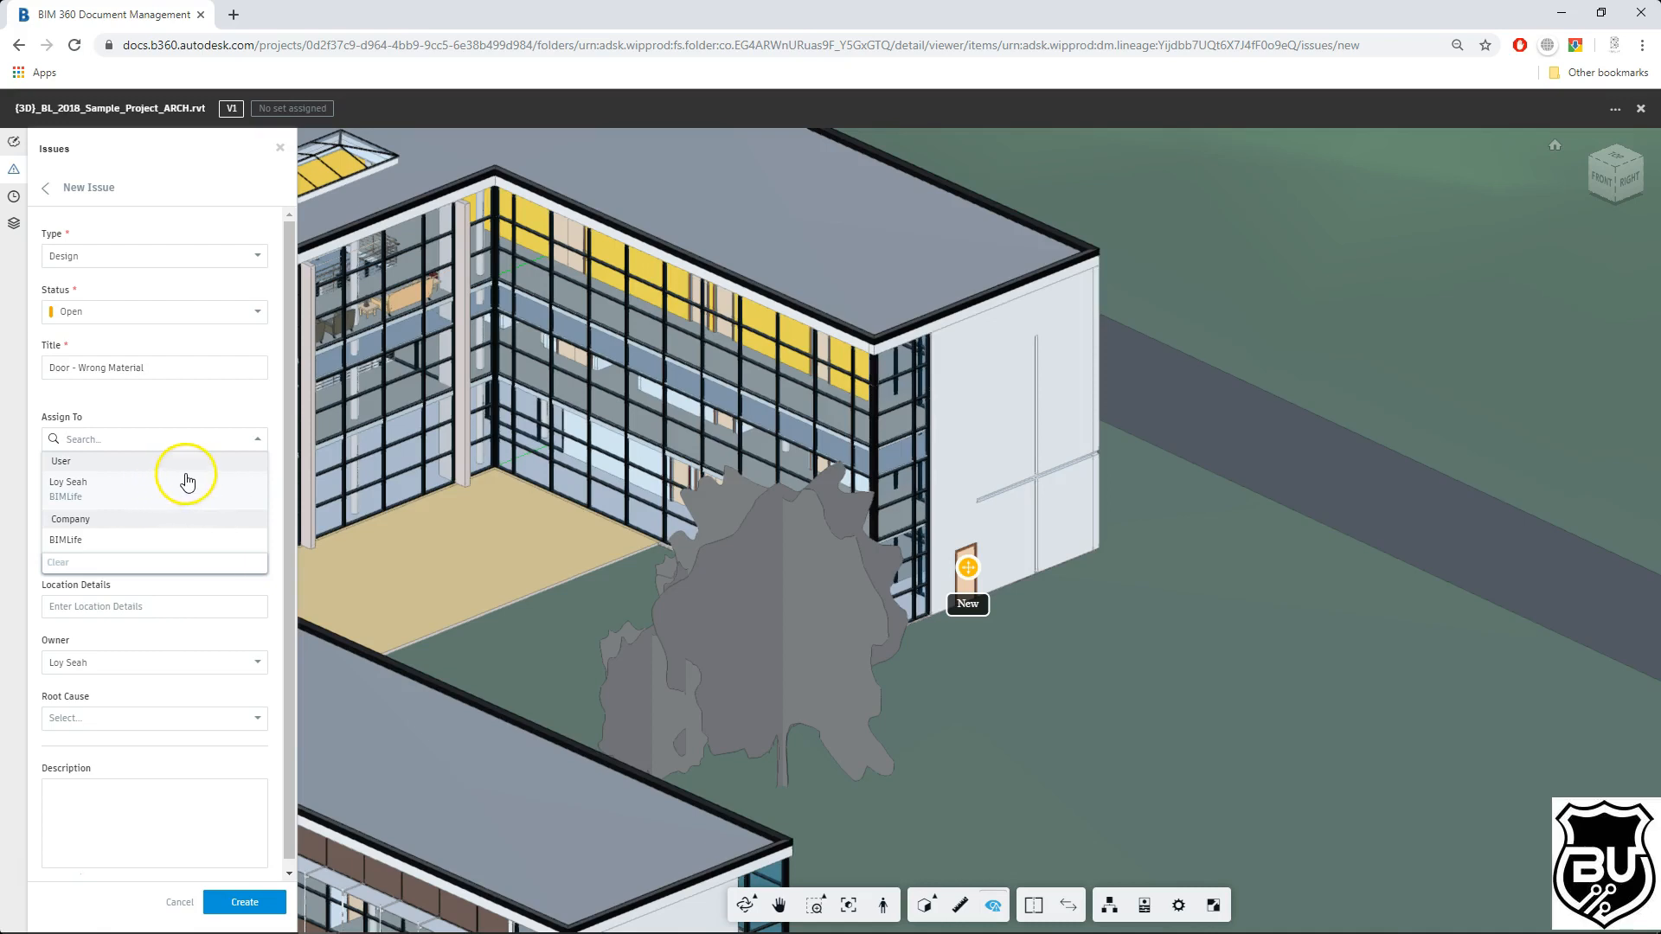
left_click(230, 448)
left_click(137, 492)
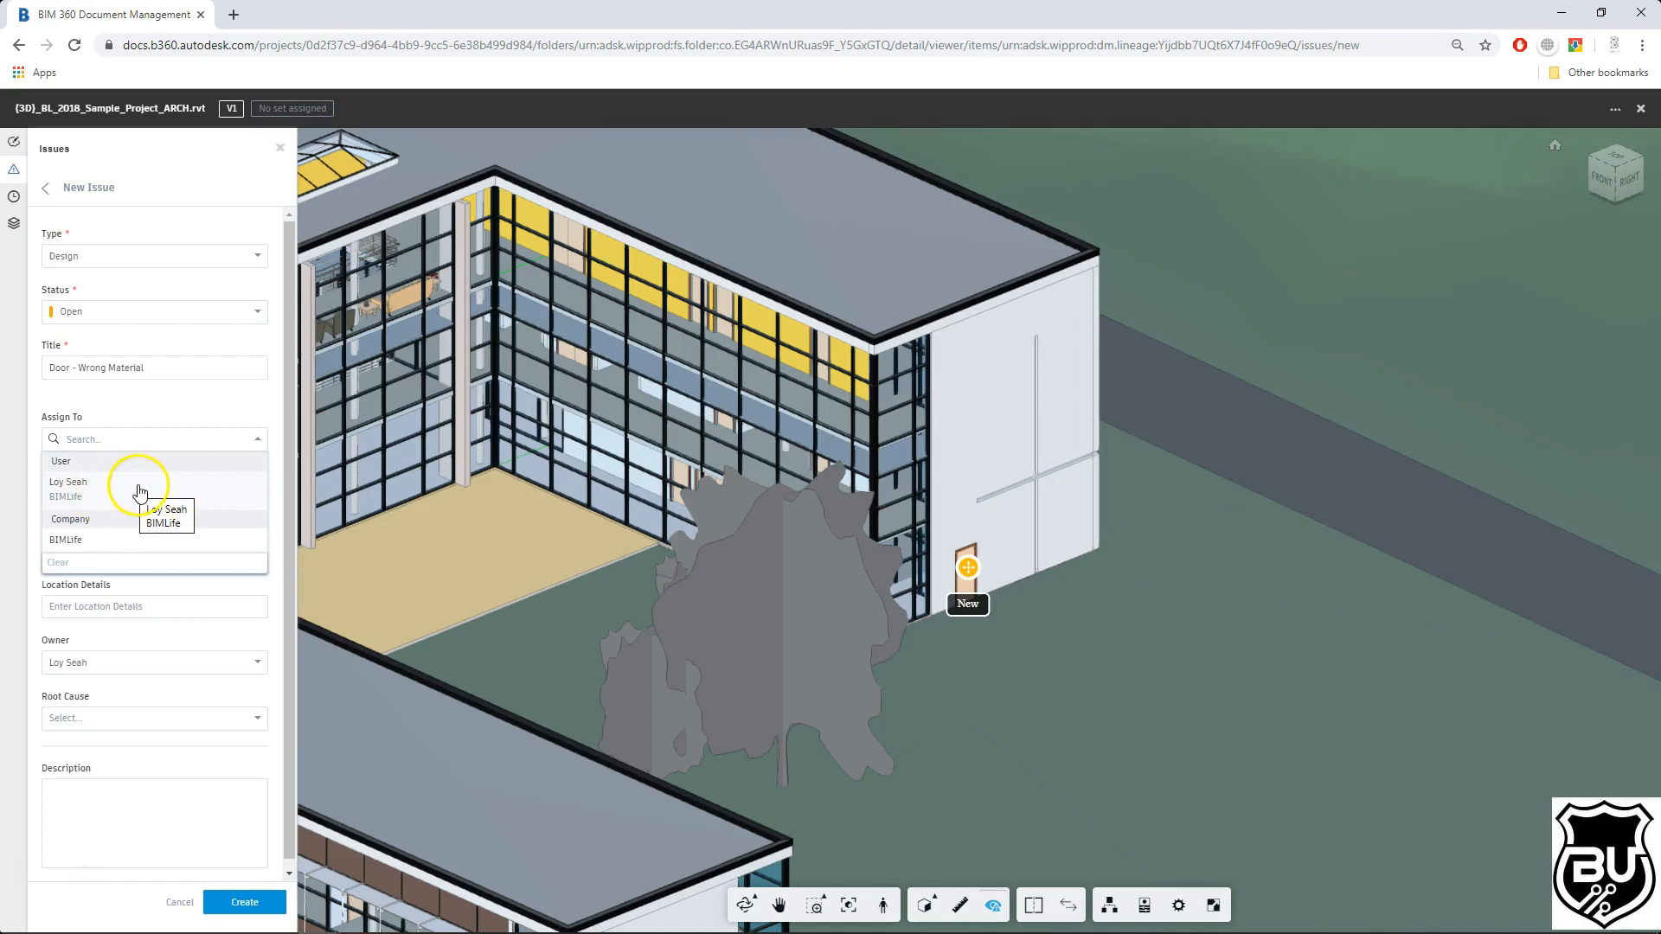
left_click(122, 542)
left_click(116, 543)
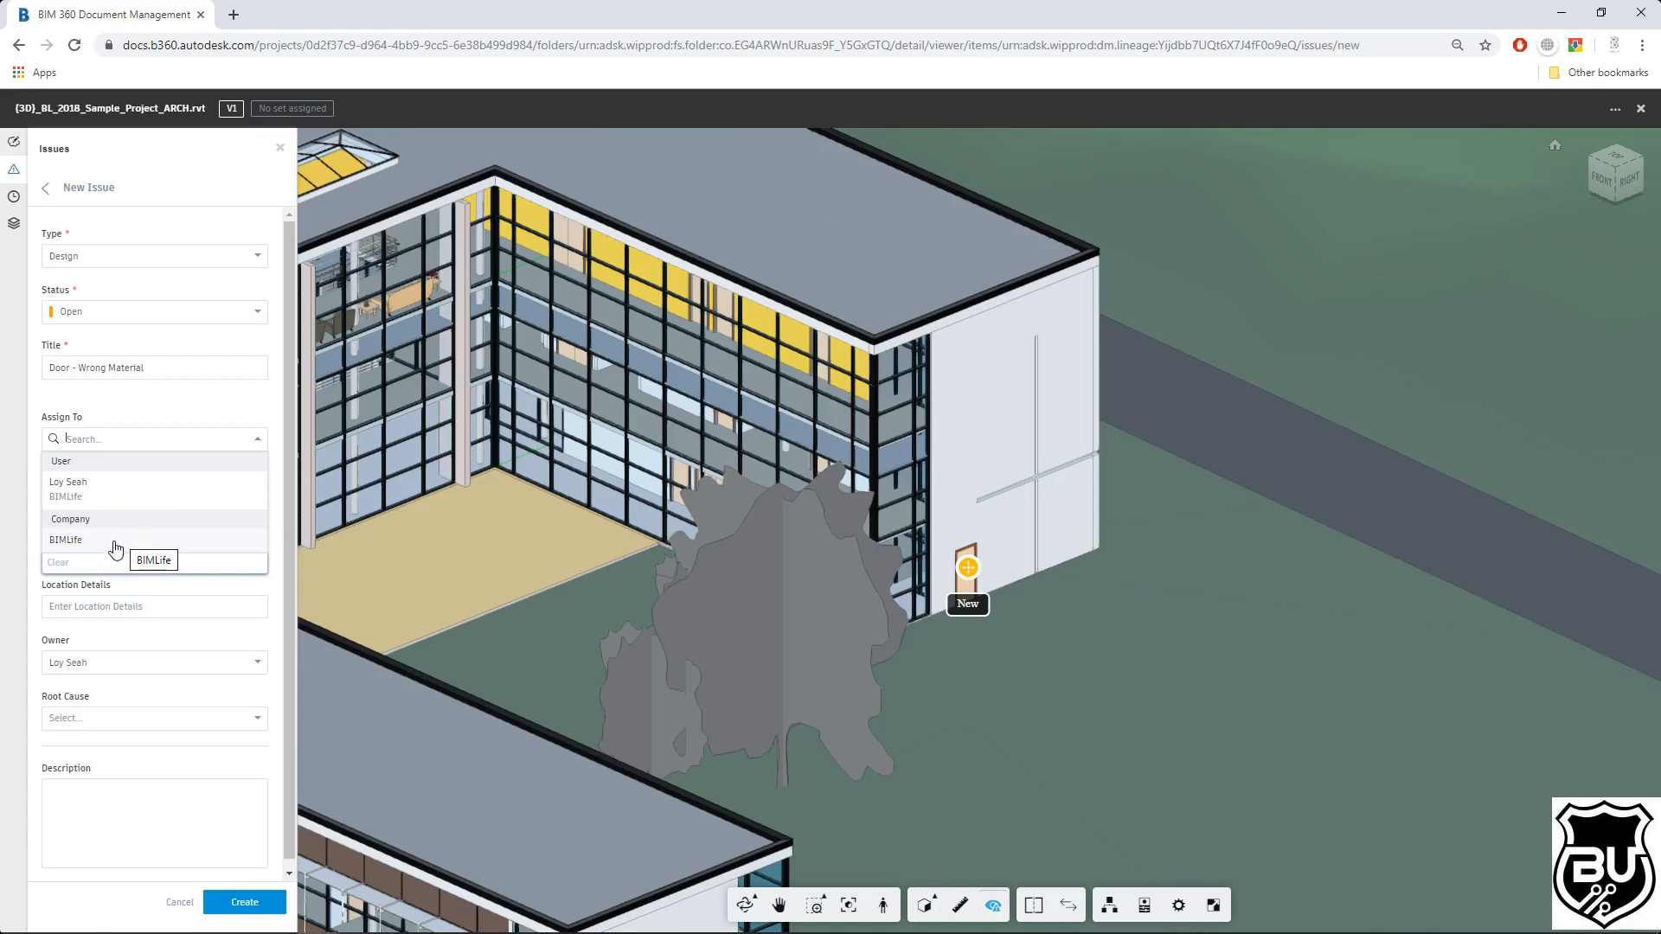
left_click(193, 488)
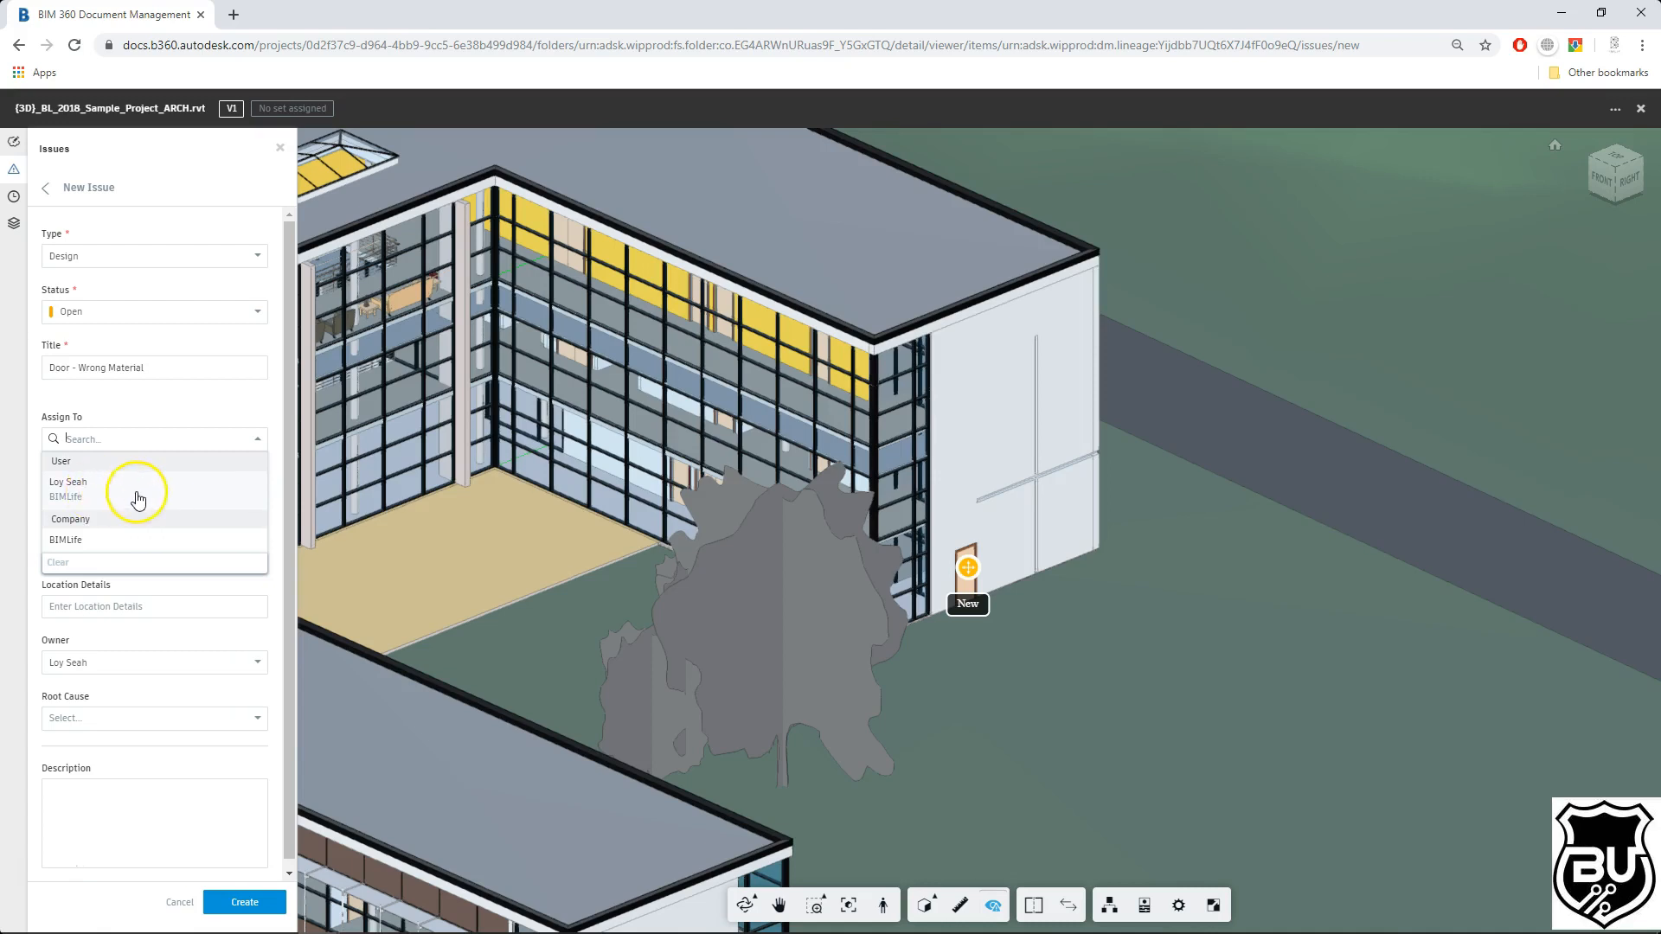
left_click(107, 502)
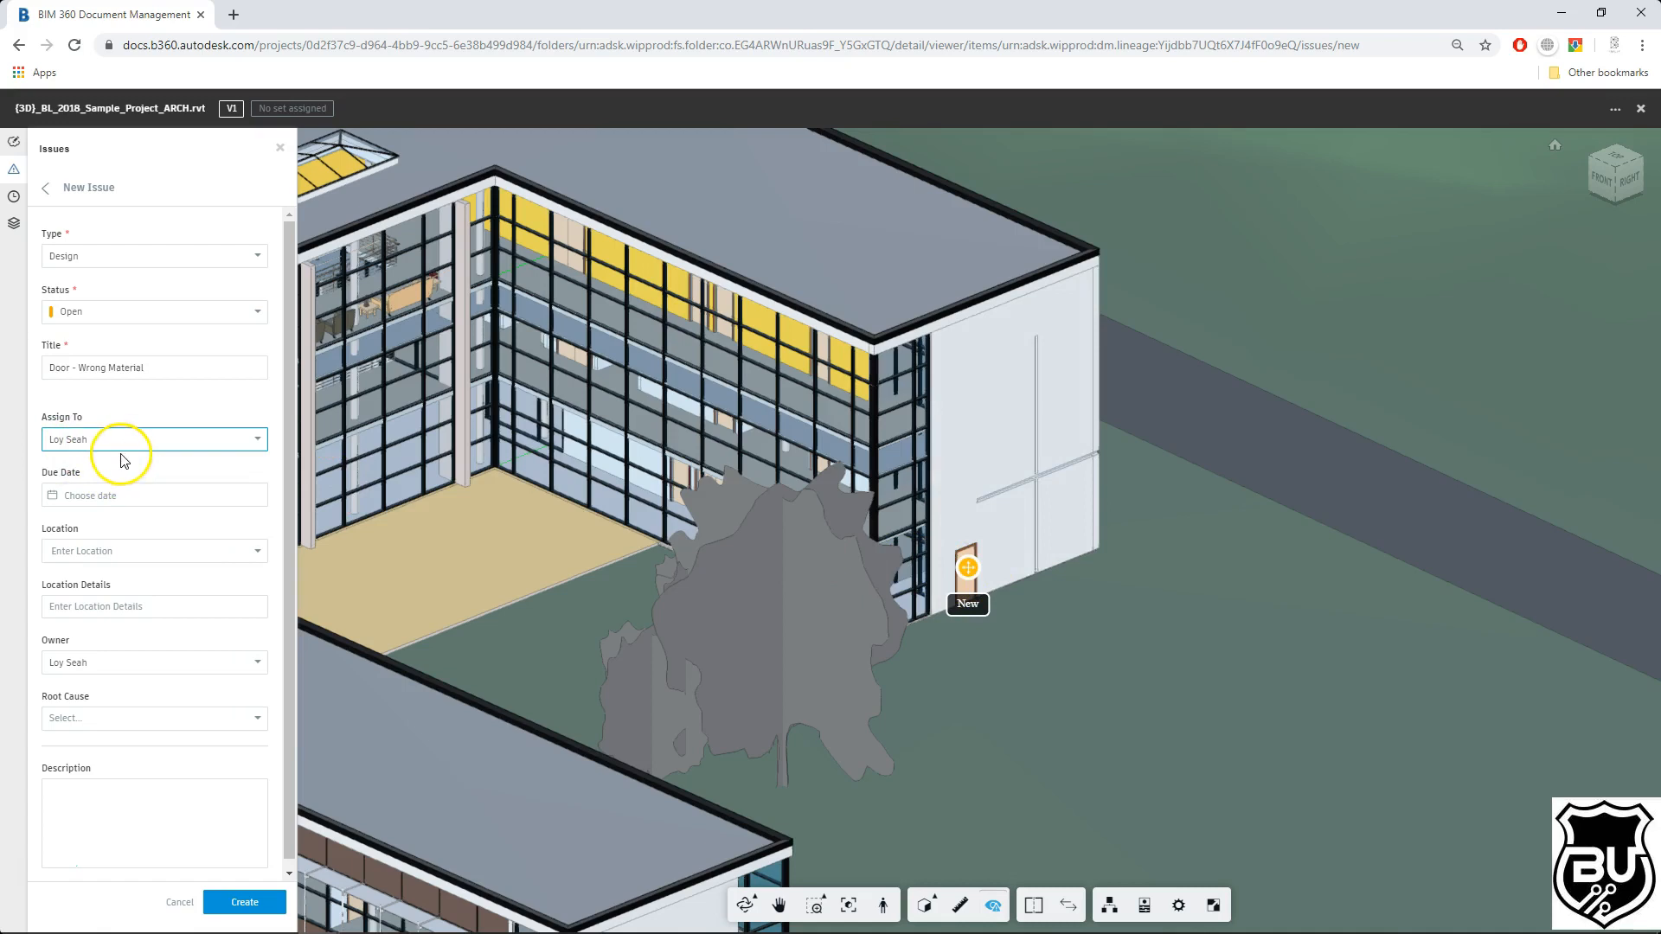
Step: Set the issue's due date to Oct 31, 2019
left_click(119, 504)
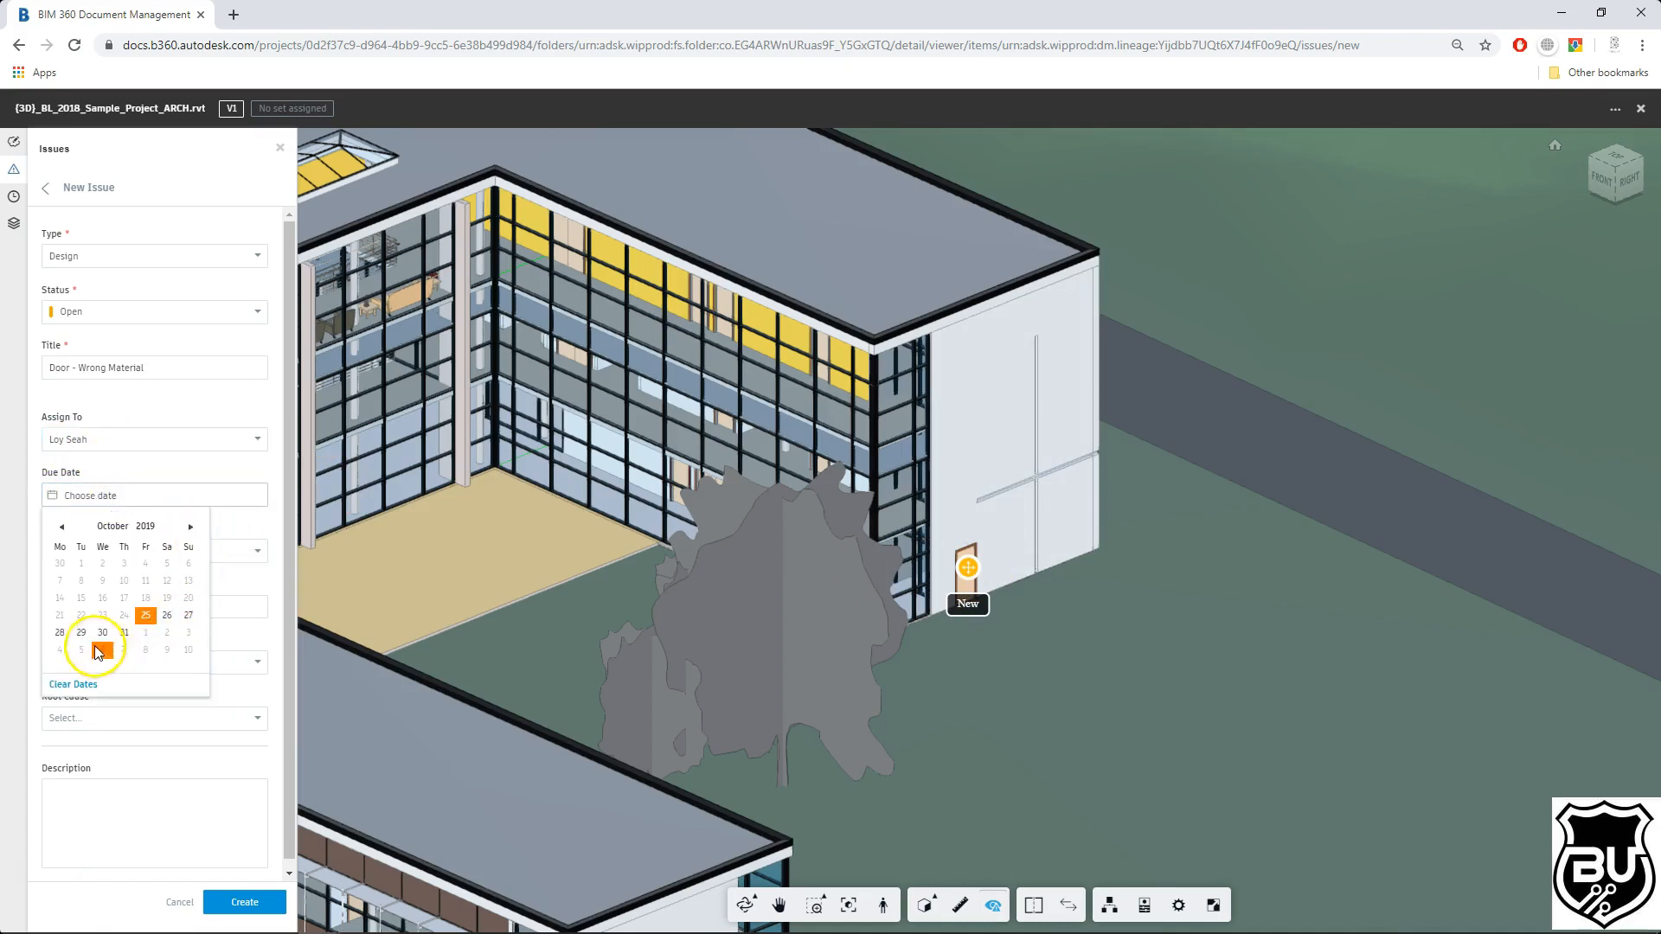
left_click(124, 632)
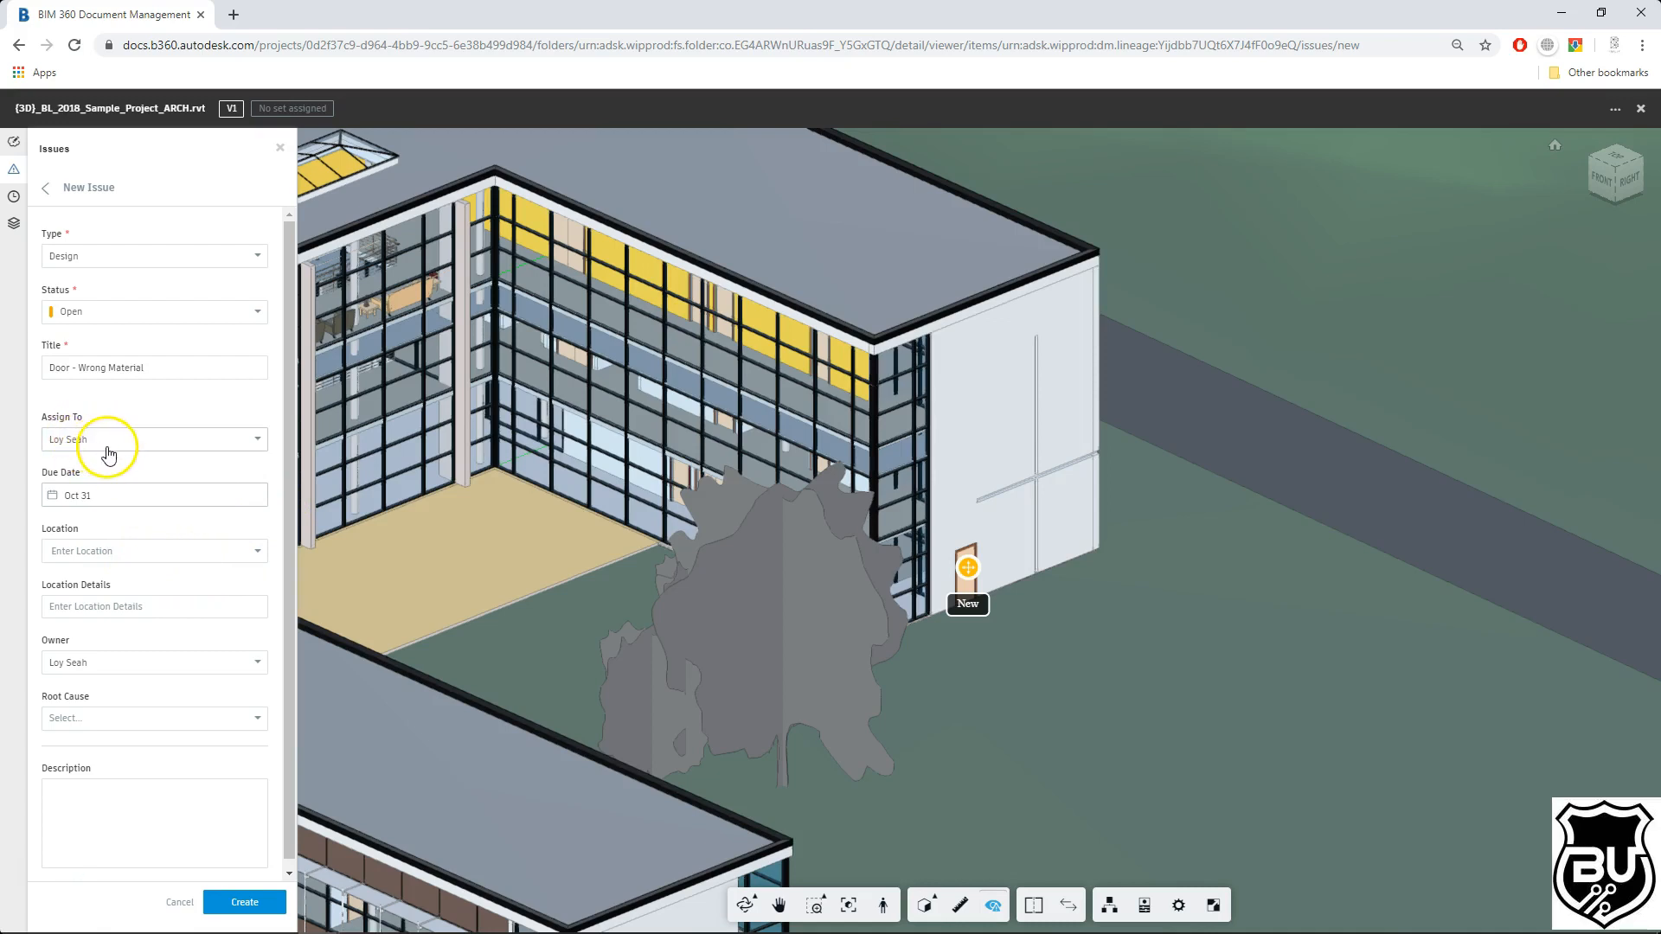
left_click(95, 494)
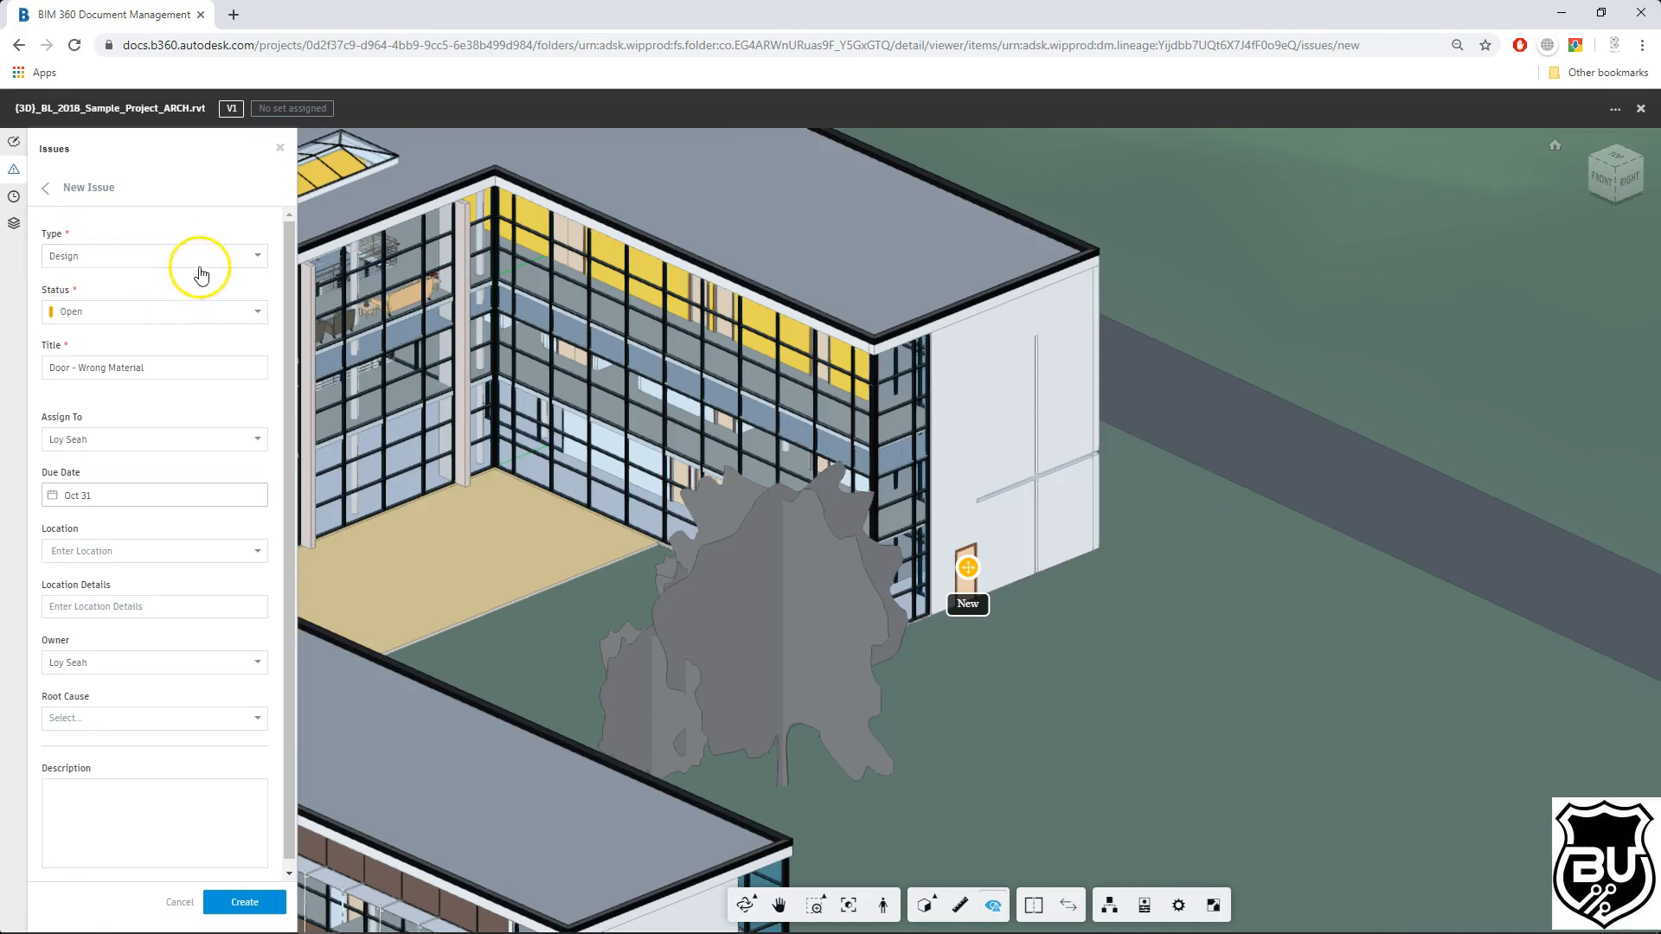
Step: Review the available issue types in the Type list, leaving Design selected
left_click(241, 258)
scroll(185, 418, "down", 5)
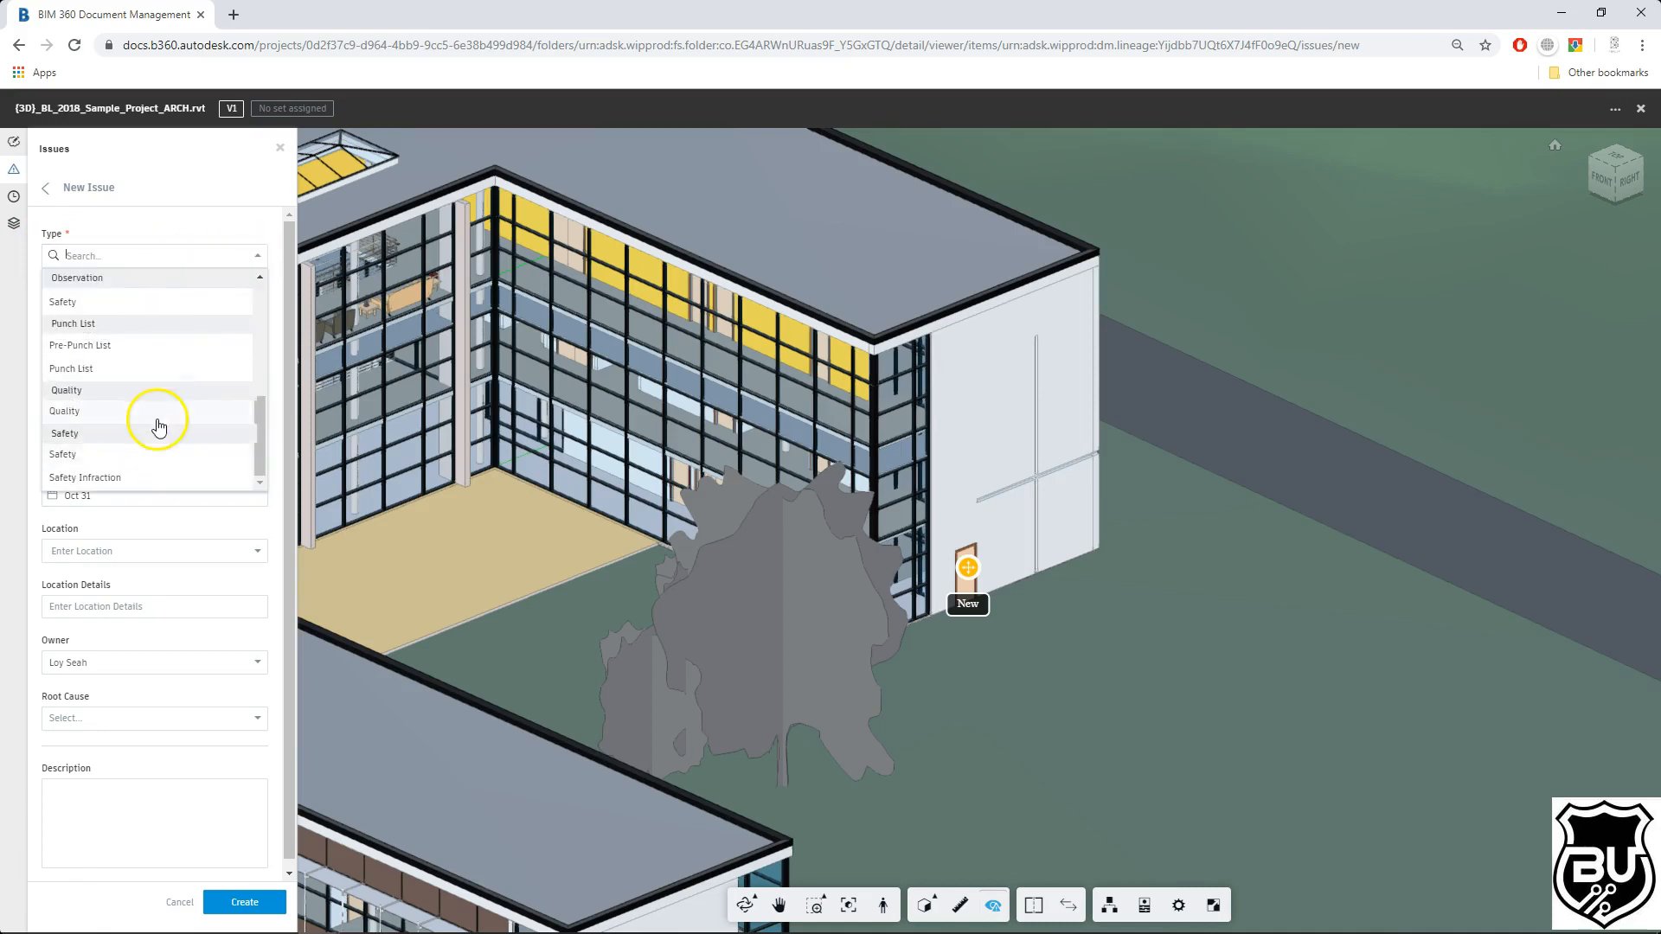
scroll(160, 425, "up", 5)
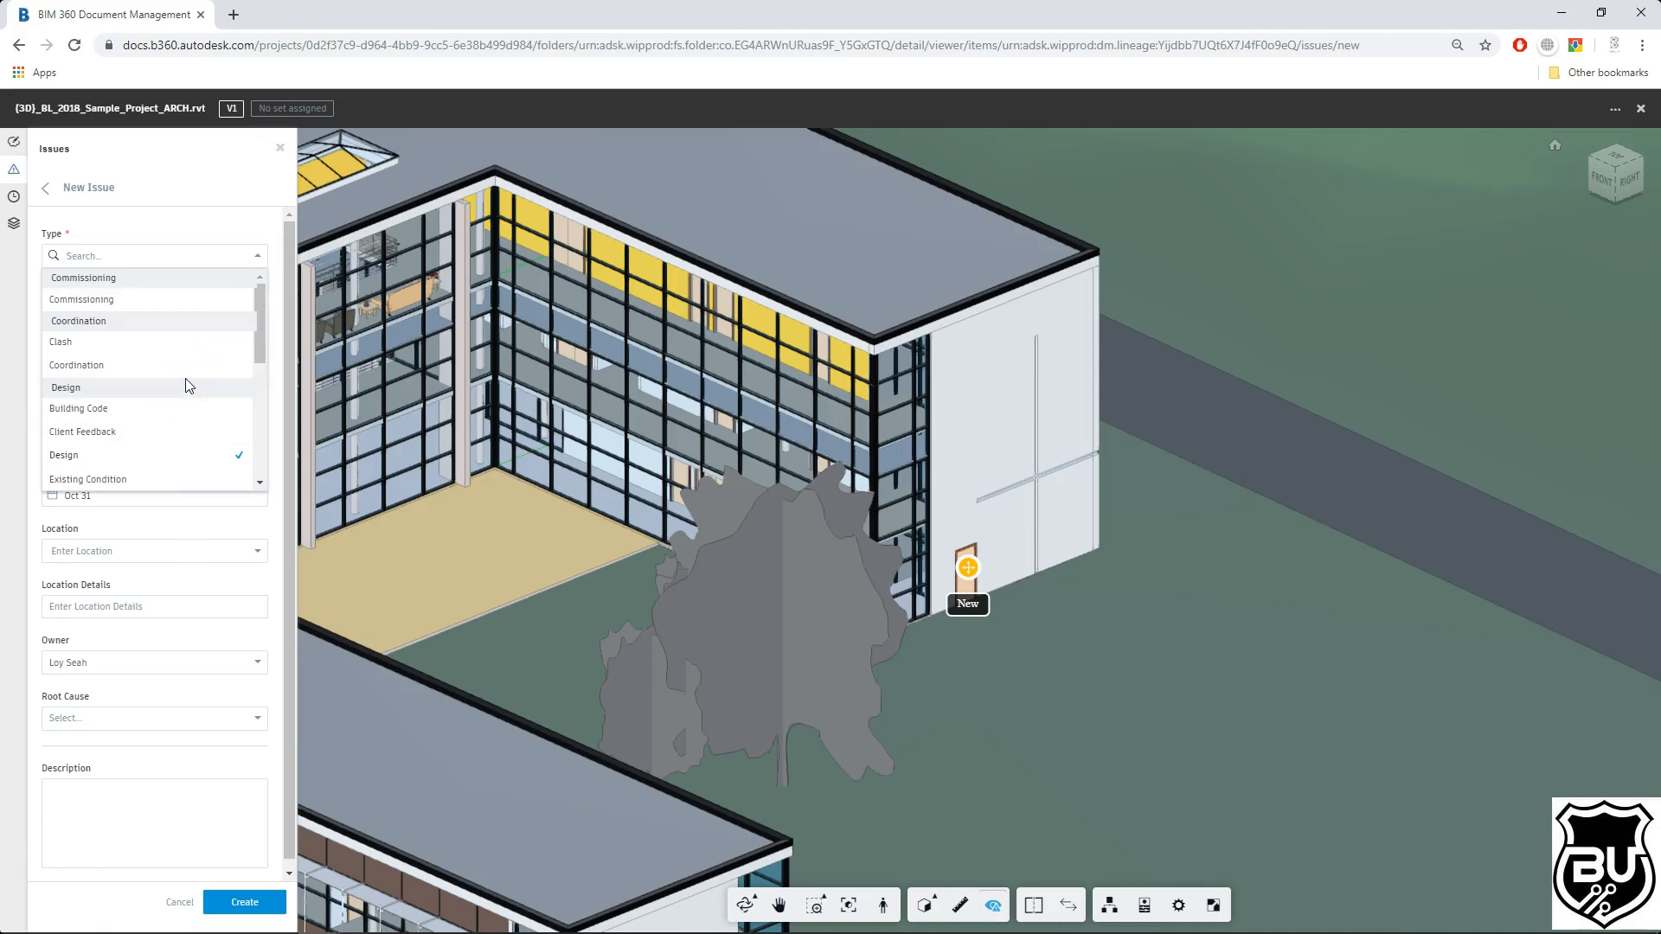
left_click(255, 257)
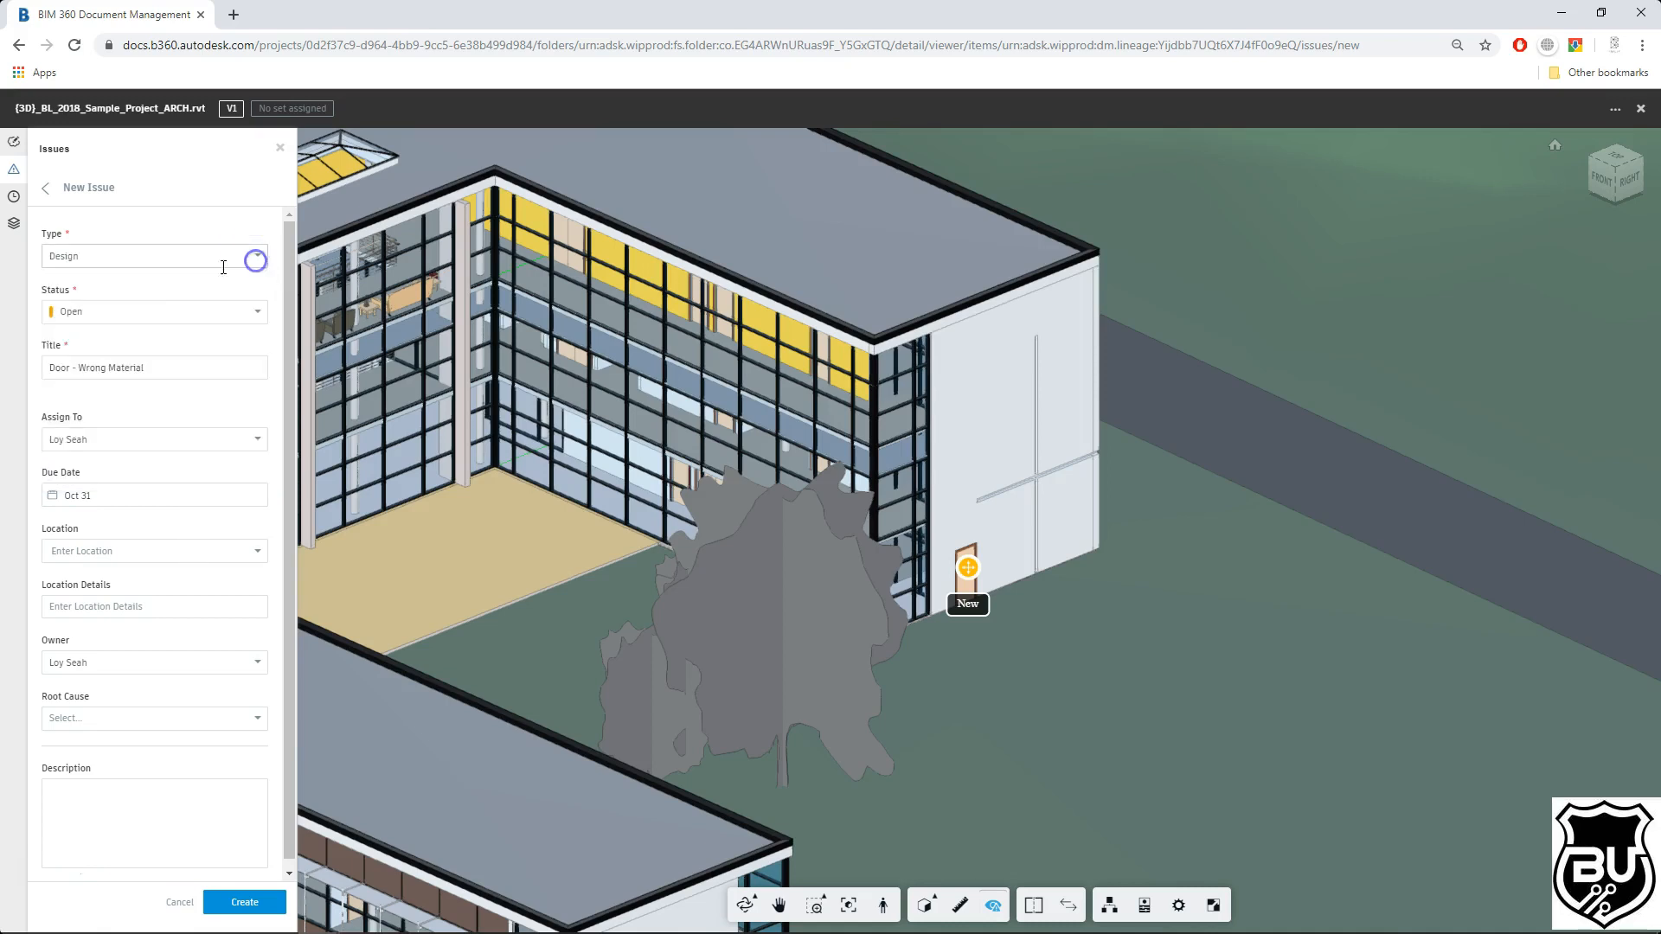
left_click(147, 271)
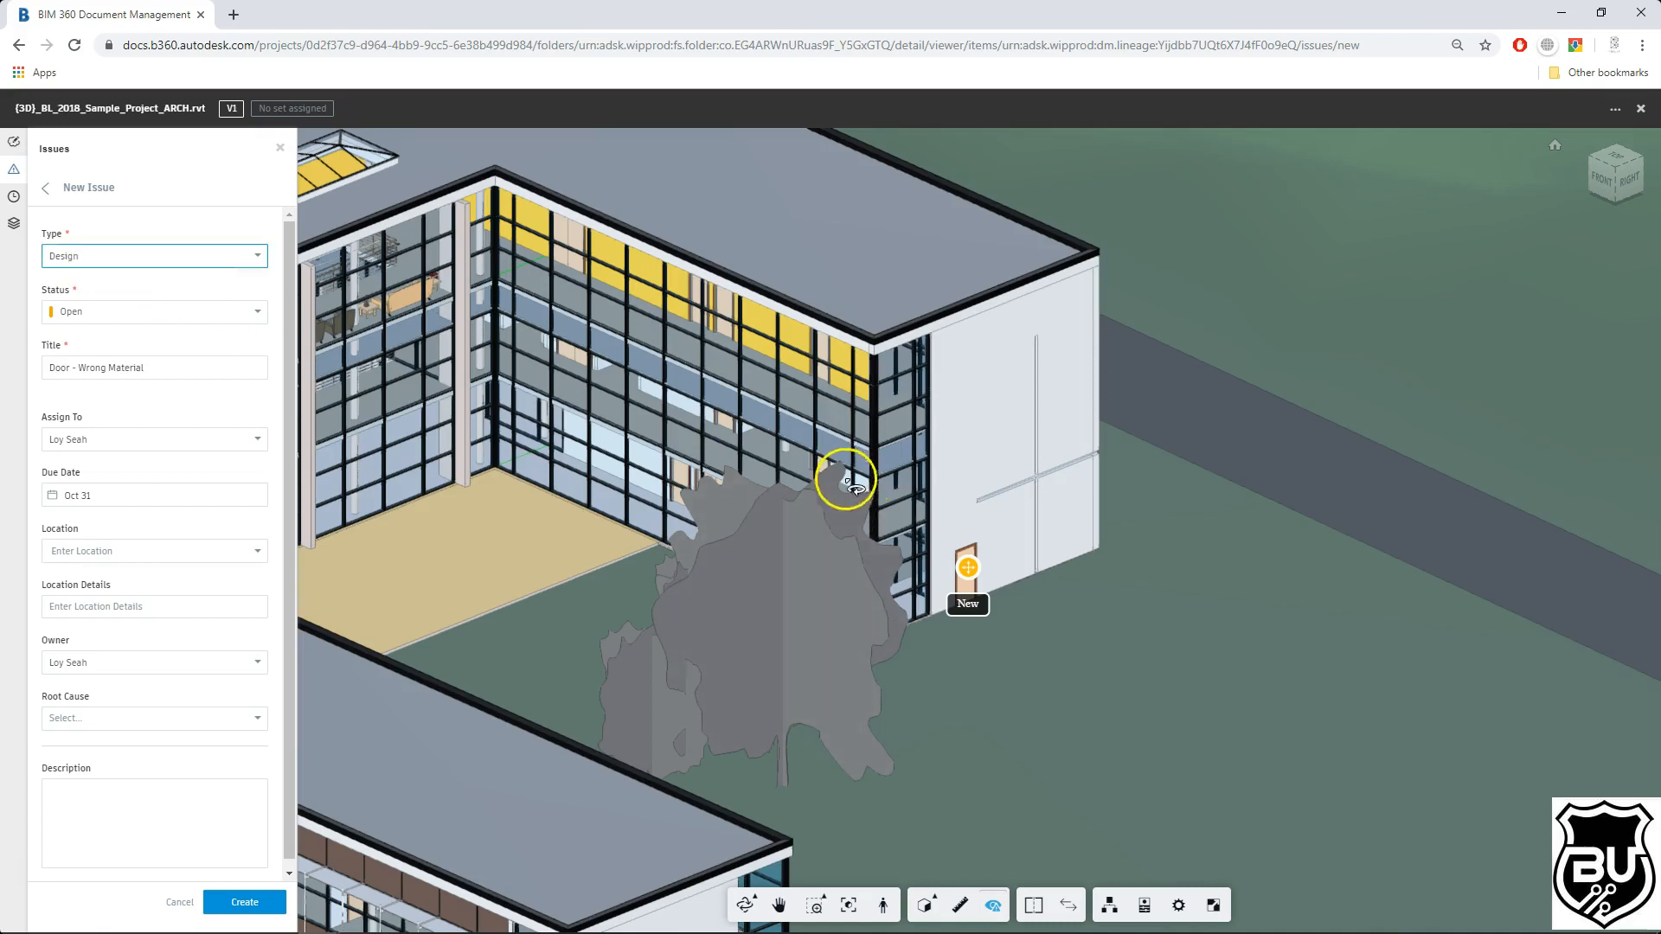
left_click(226, 256)
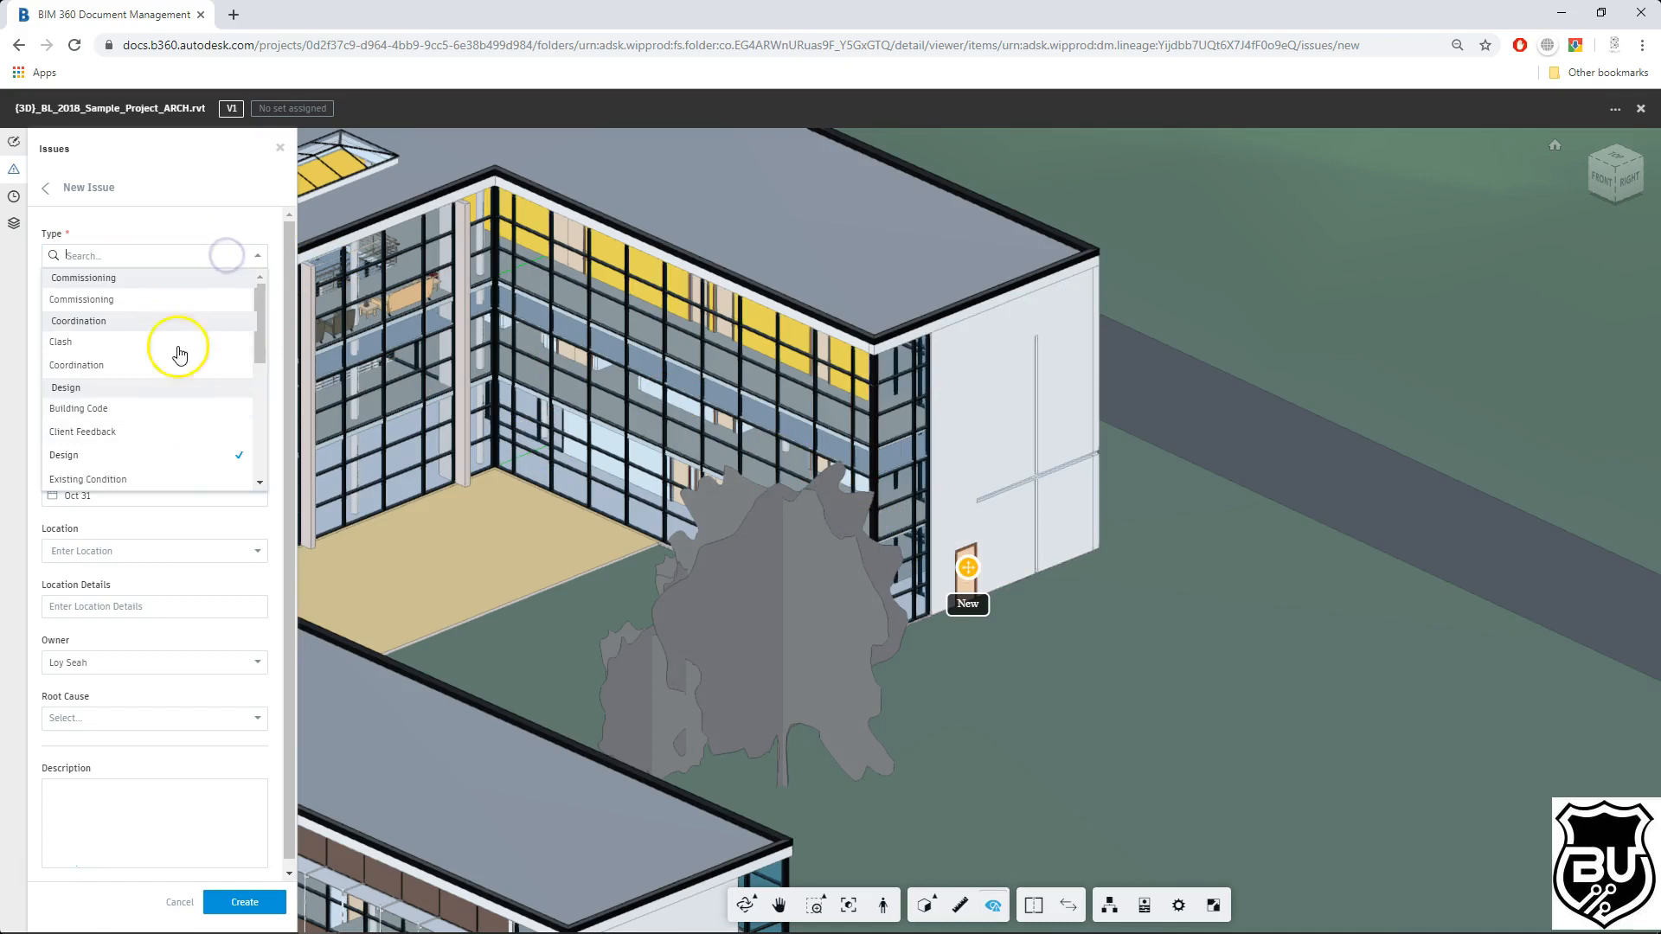
left_click(213, 217)
left_click(222, 259)
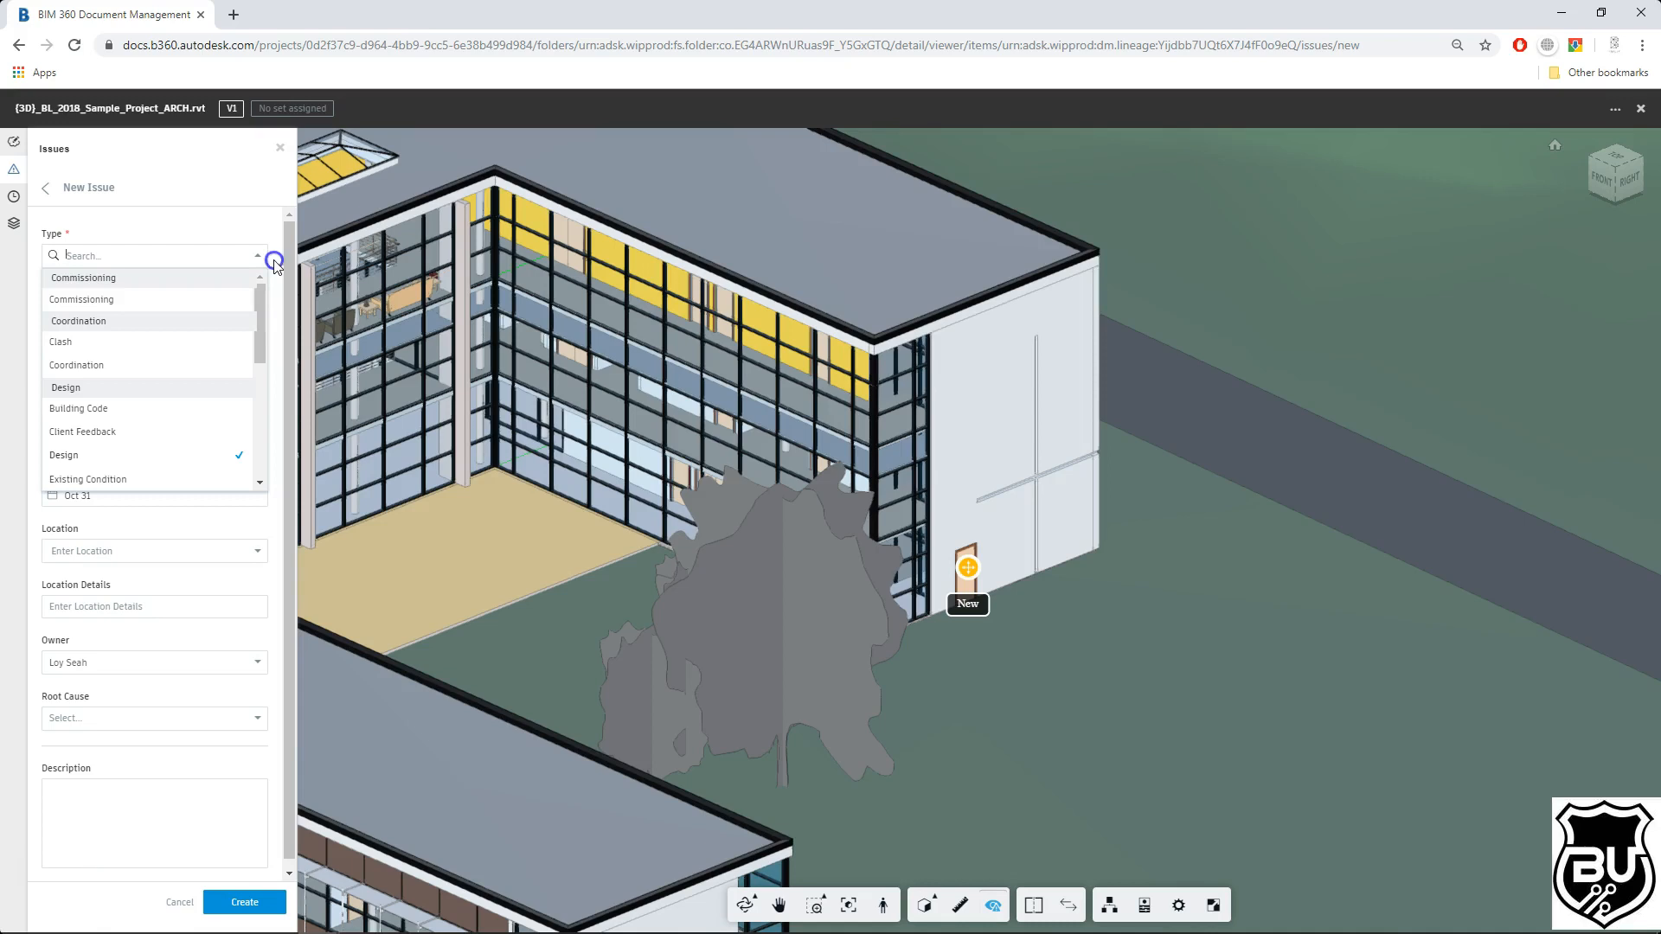
Step: Enter the description "Change to darker material with water resistance" and create the issue
left_click(141, 797)
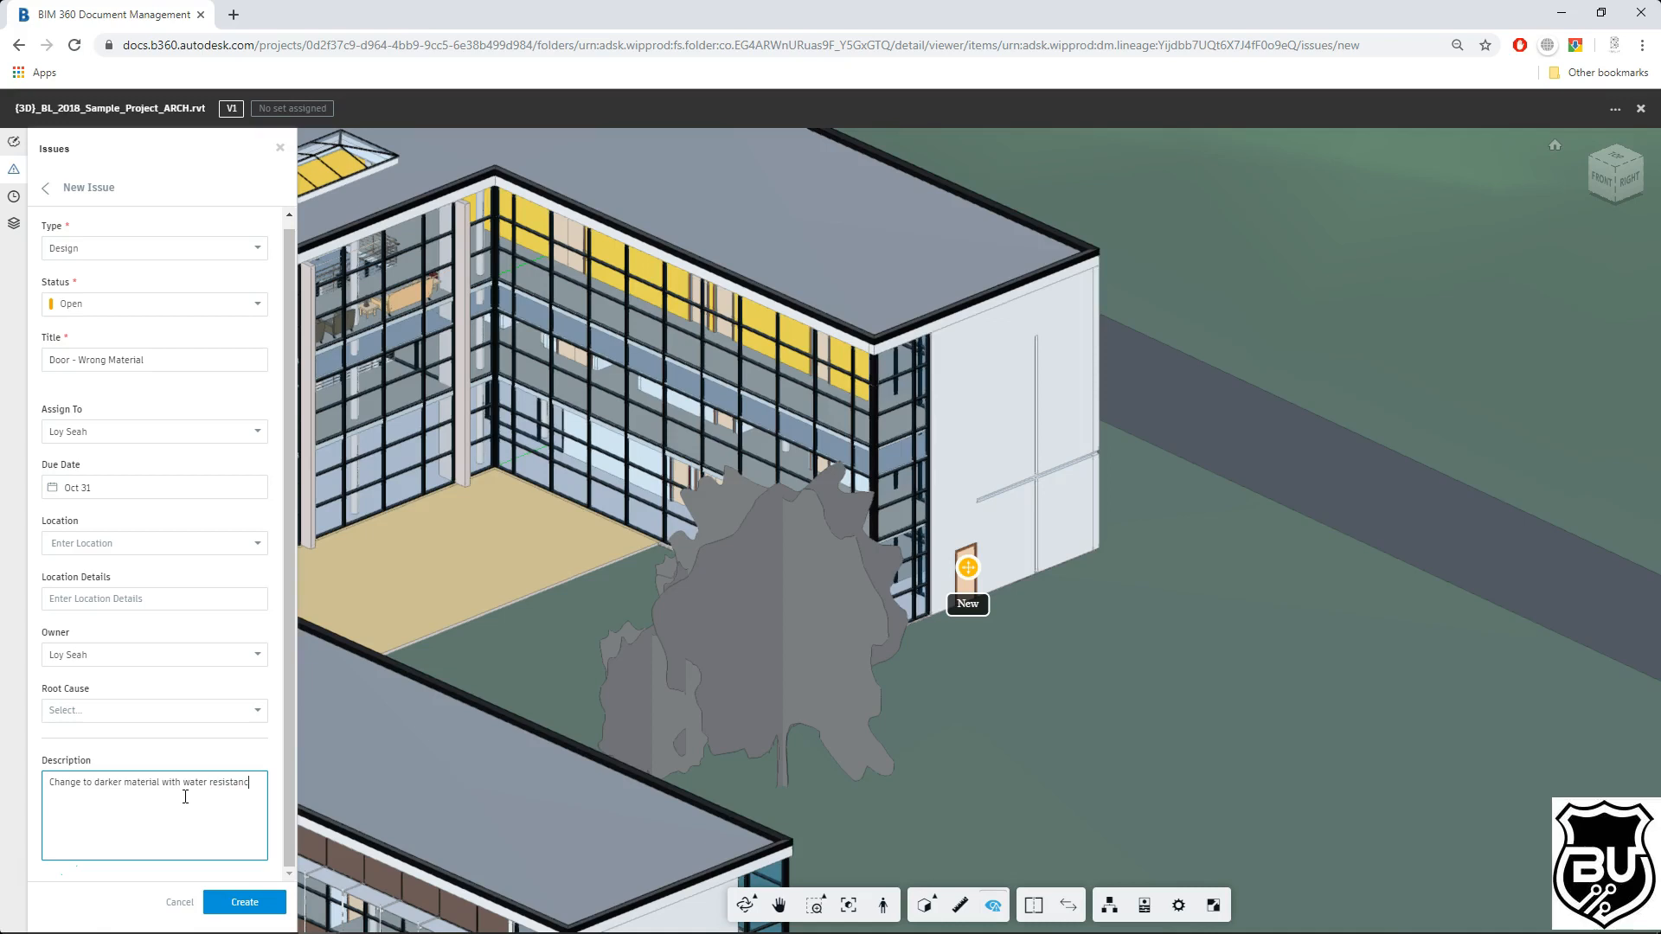
left_click(242, 902)
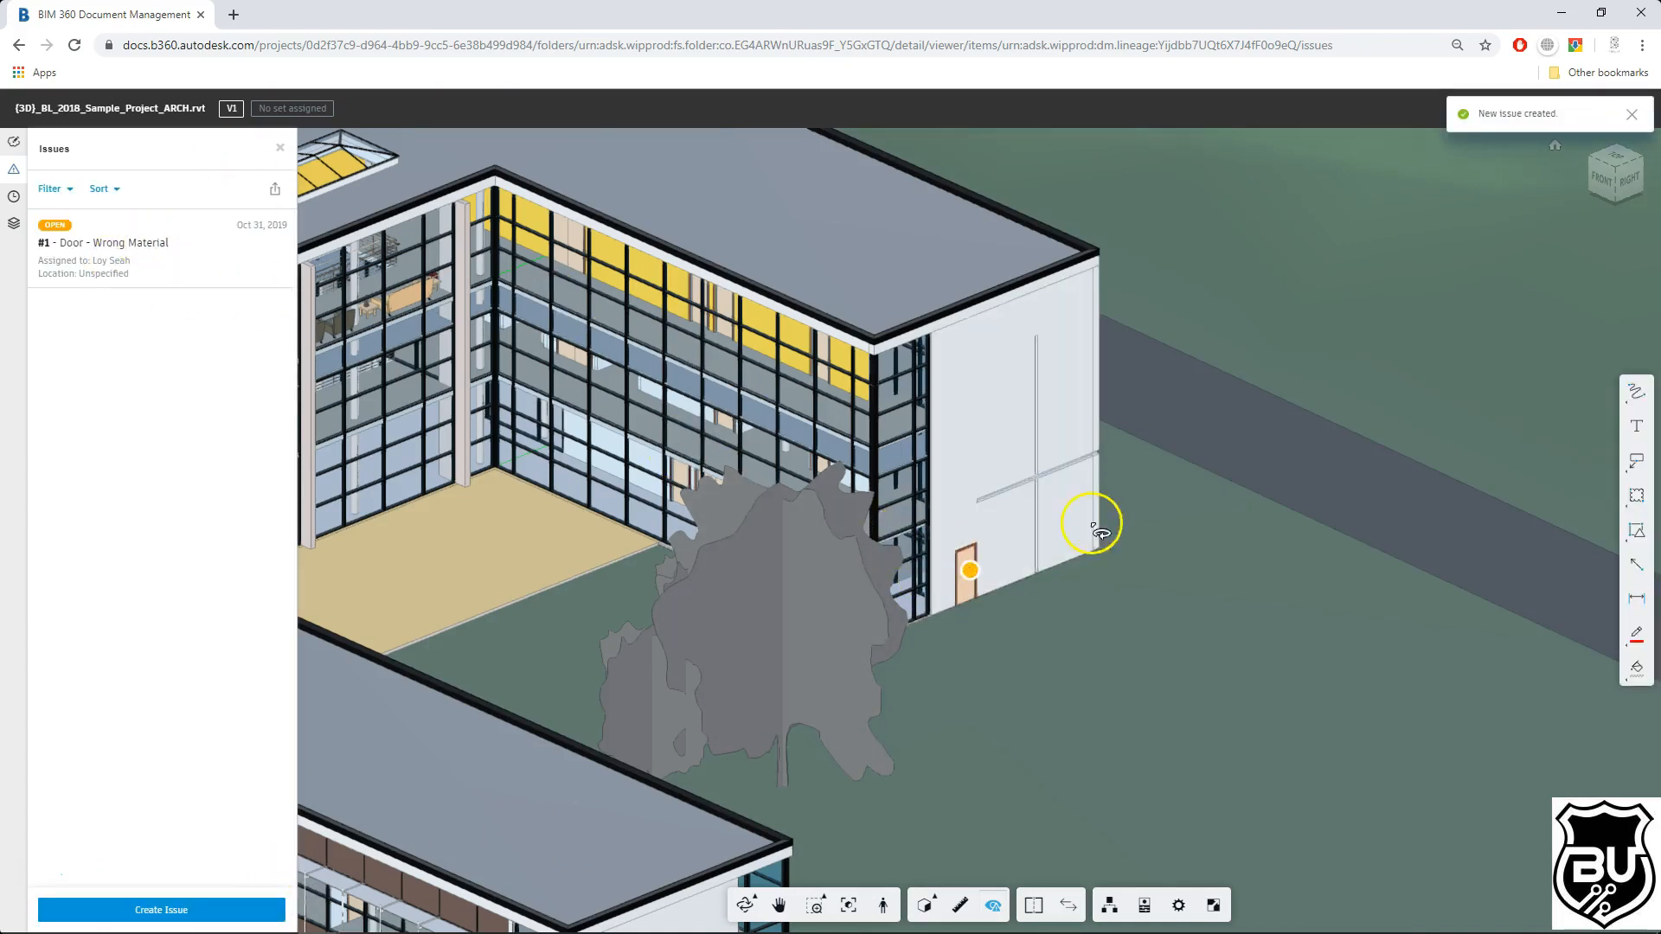
Step: Open issue #1 from its pushpin in the model
scroll(927, 543, "down", 5)
left_click_drag(926, 586, 862, 624)
middle_click_drag(780, 600, 934, 571)
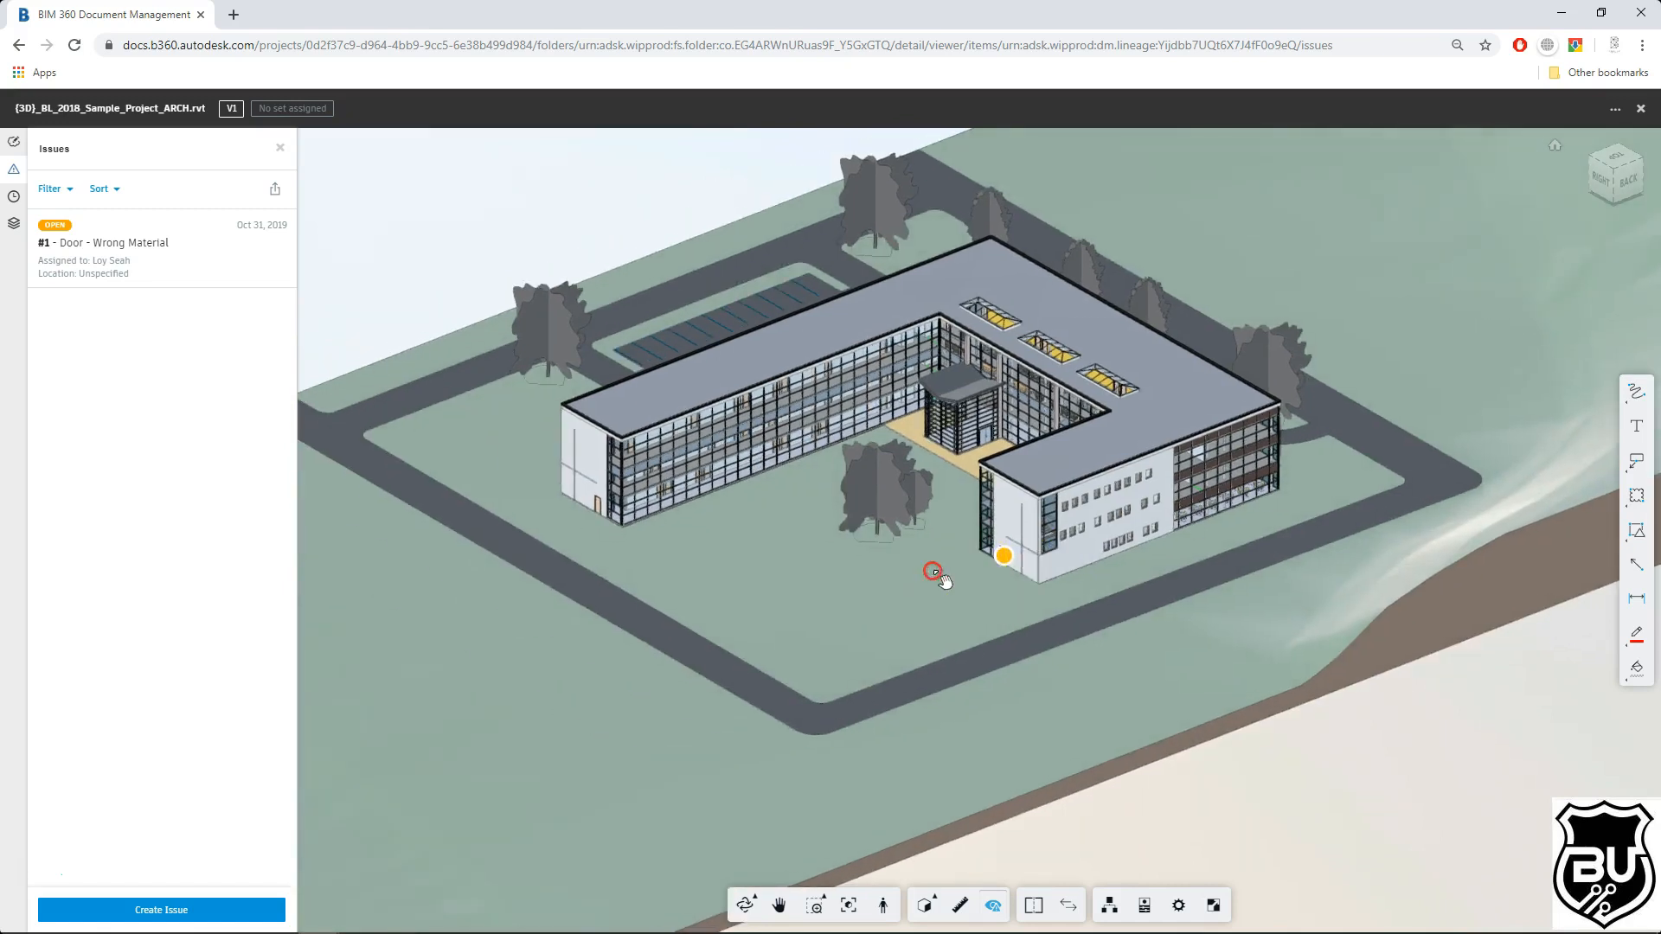
left_click(1003, 561)
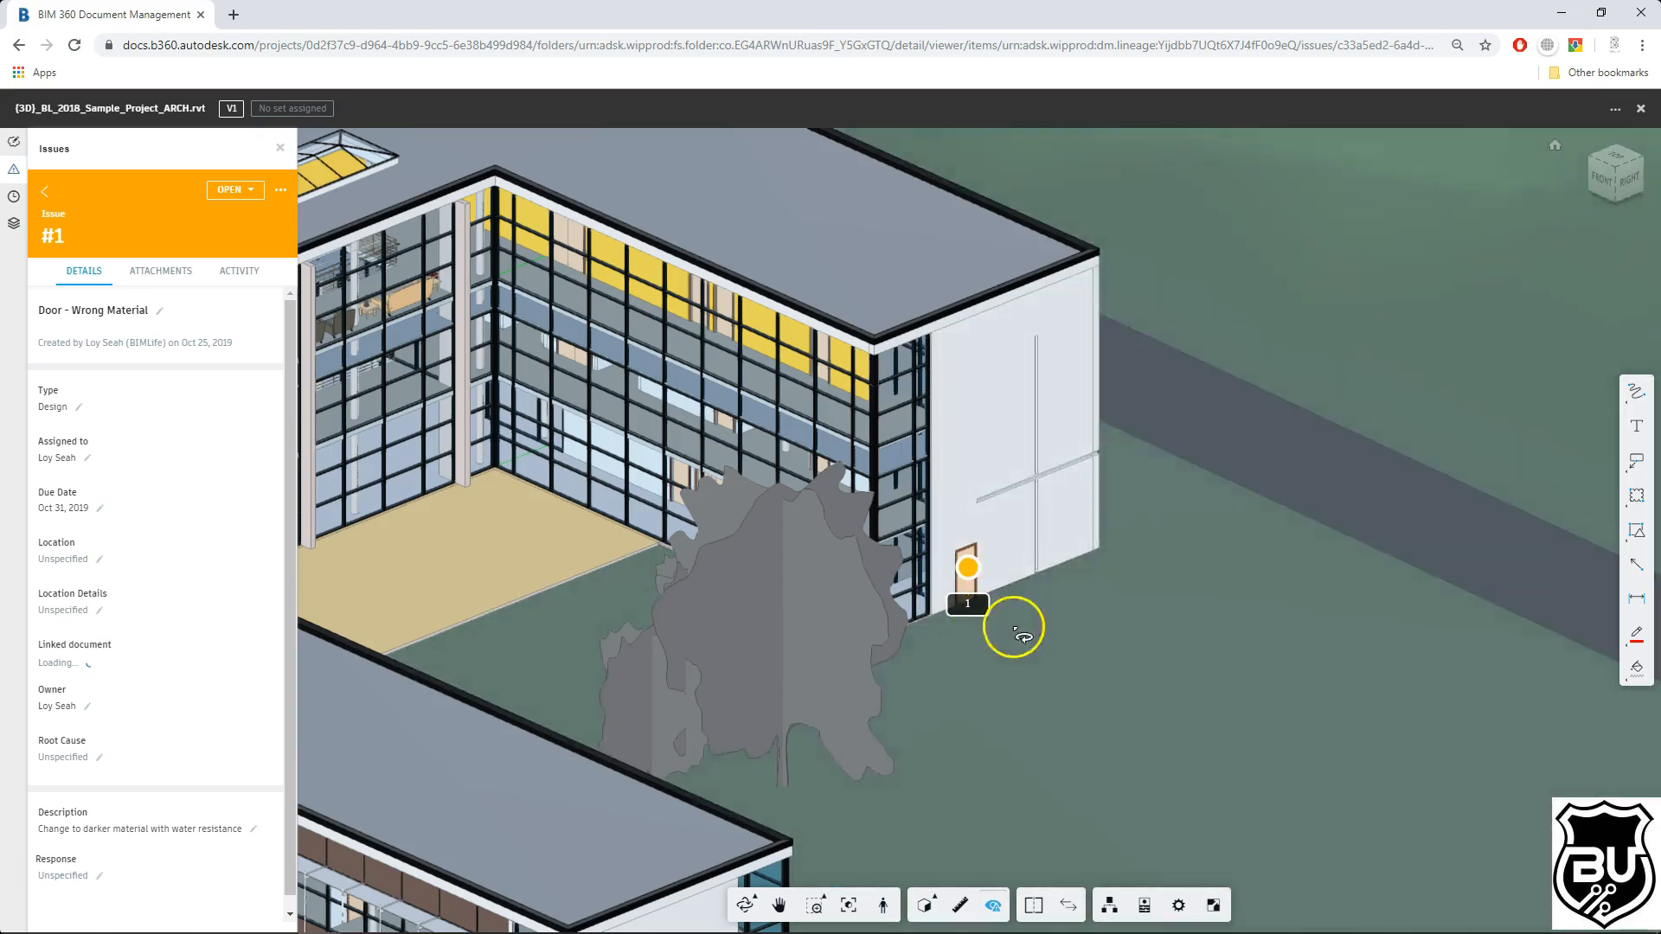
Step: Inspect the issue pushpin on the door by zooming and orbiting around it
scroll(1029, 629, "up", 8)
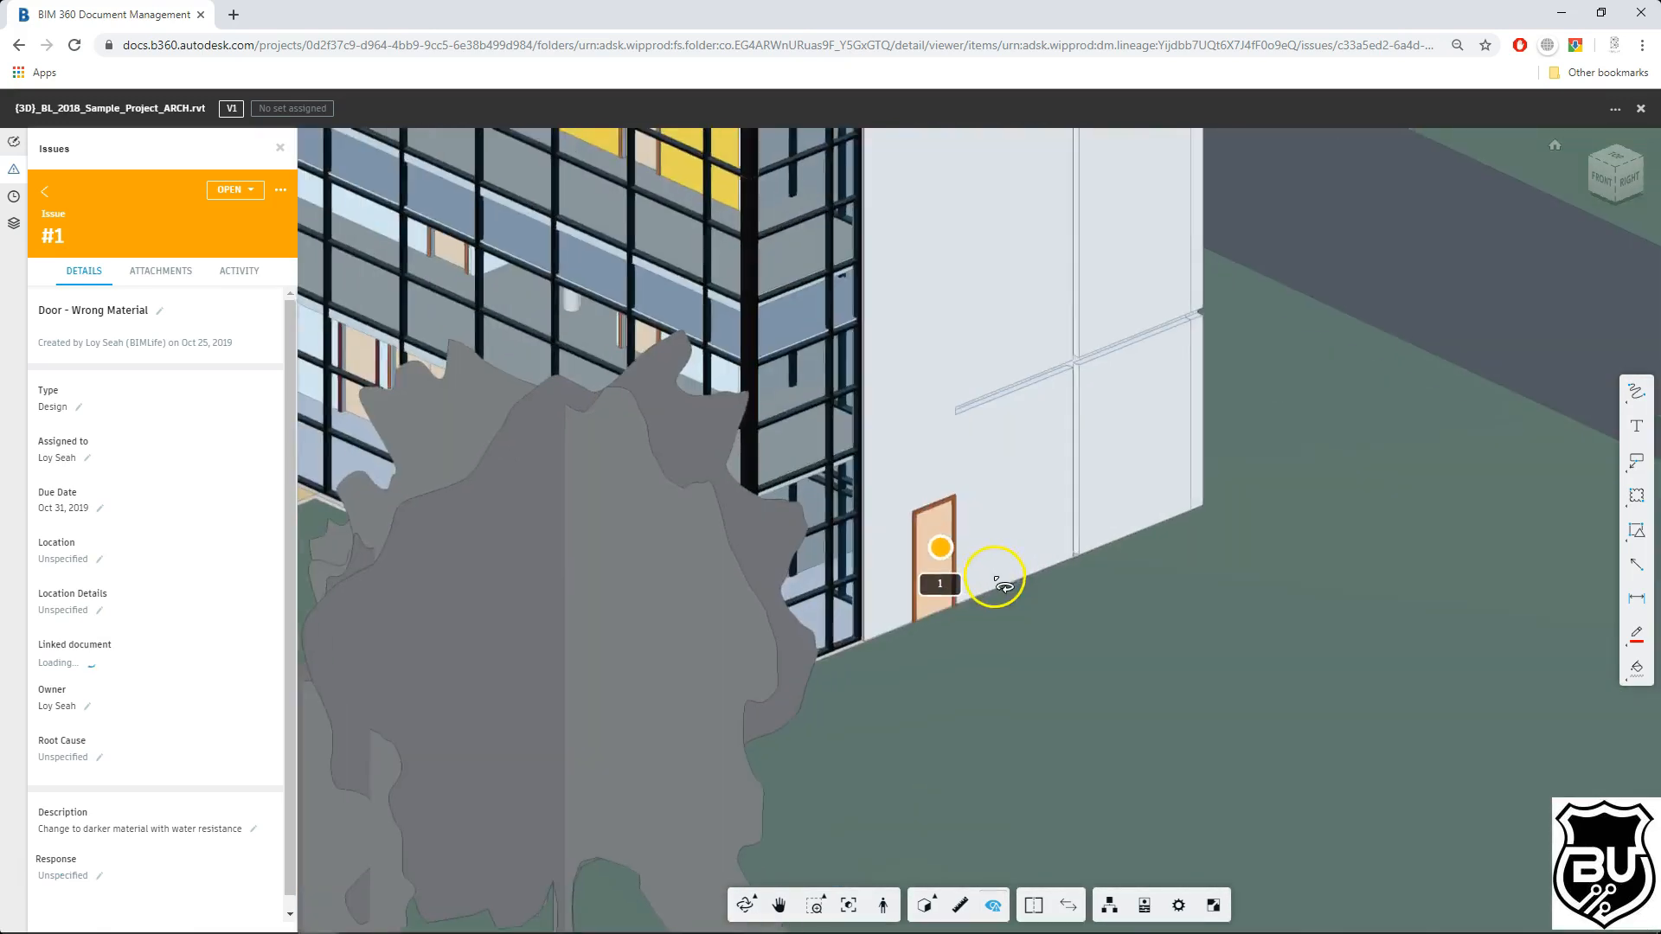
left_click_drag(1065, 603, 868, 563)
scroll(975, 638, "down", 6)
scroll(922, 593, "up", 6)
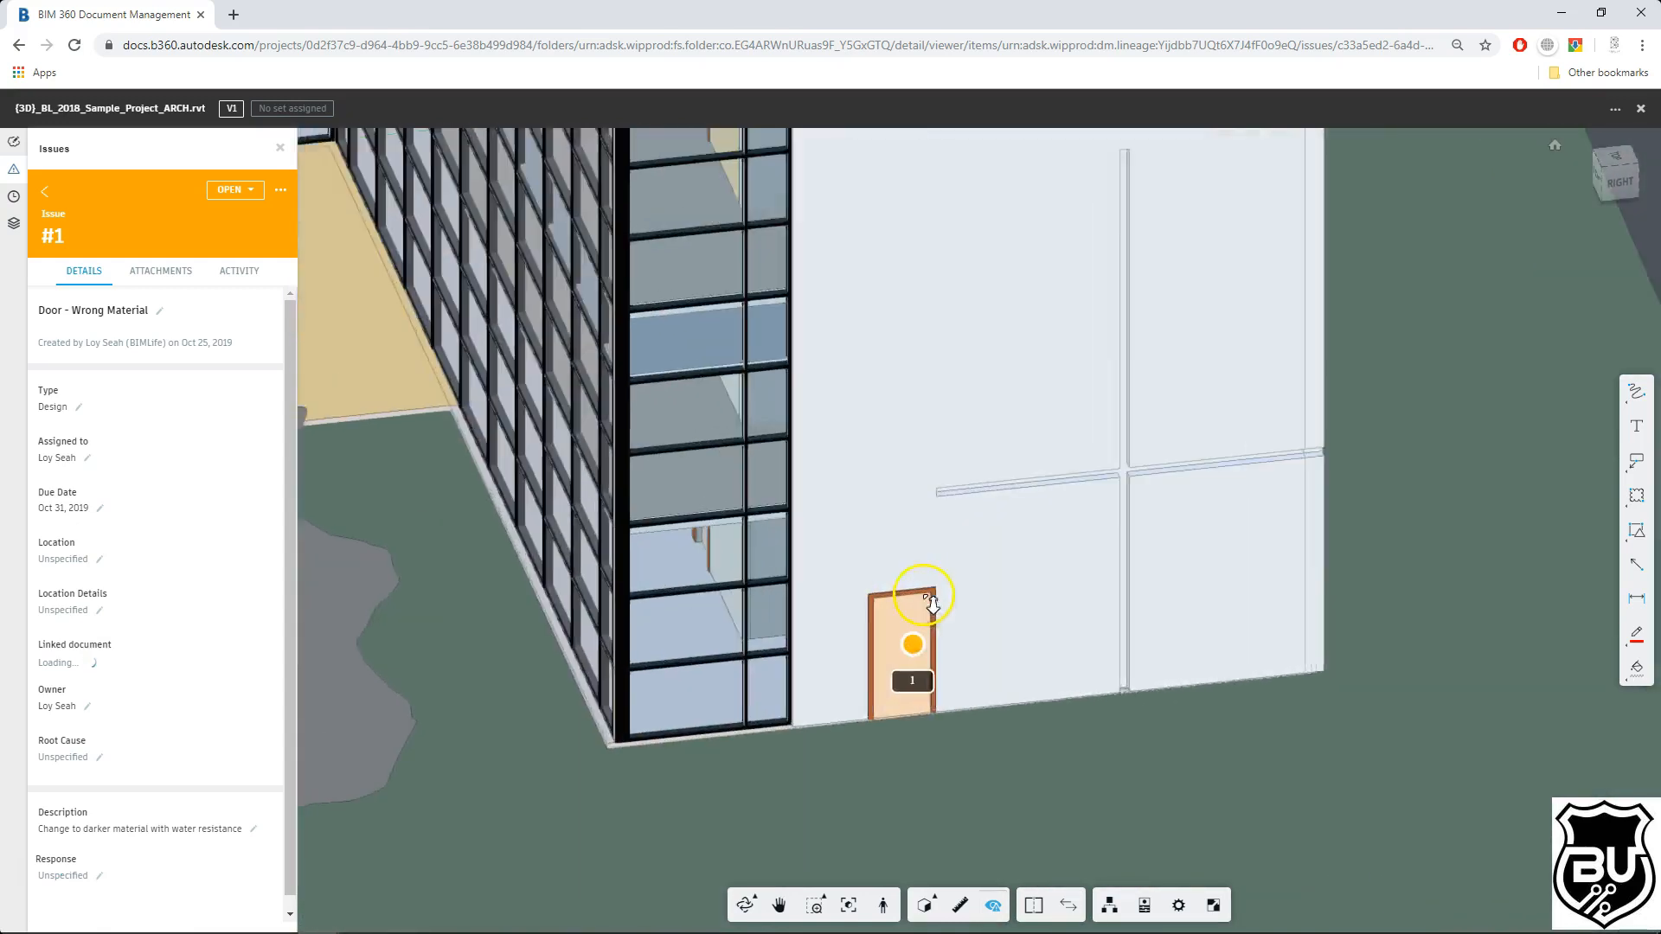
scroll(994, 640, "down", 6)
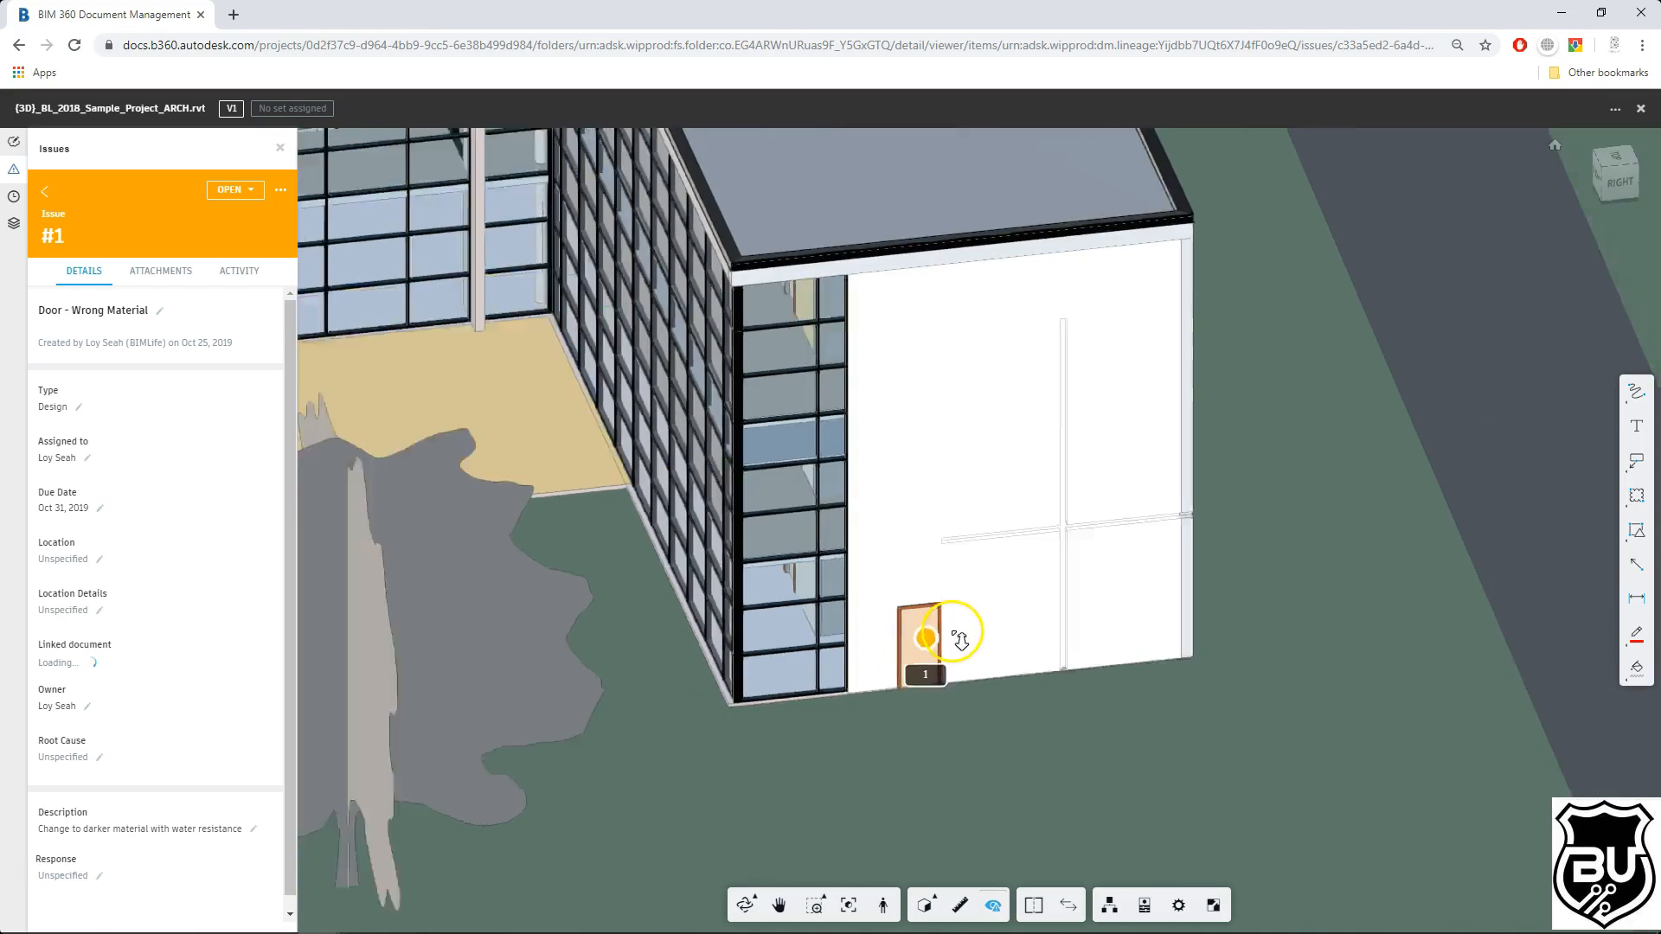
scroll(1023, 594, "down", 5)
scroll(1025, 584, "up", 7)
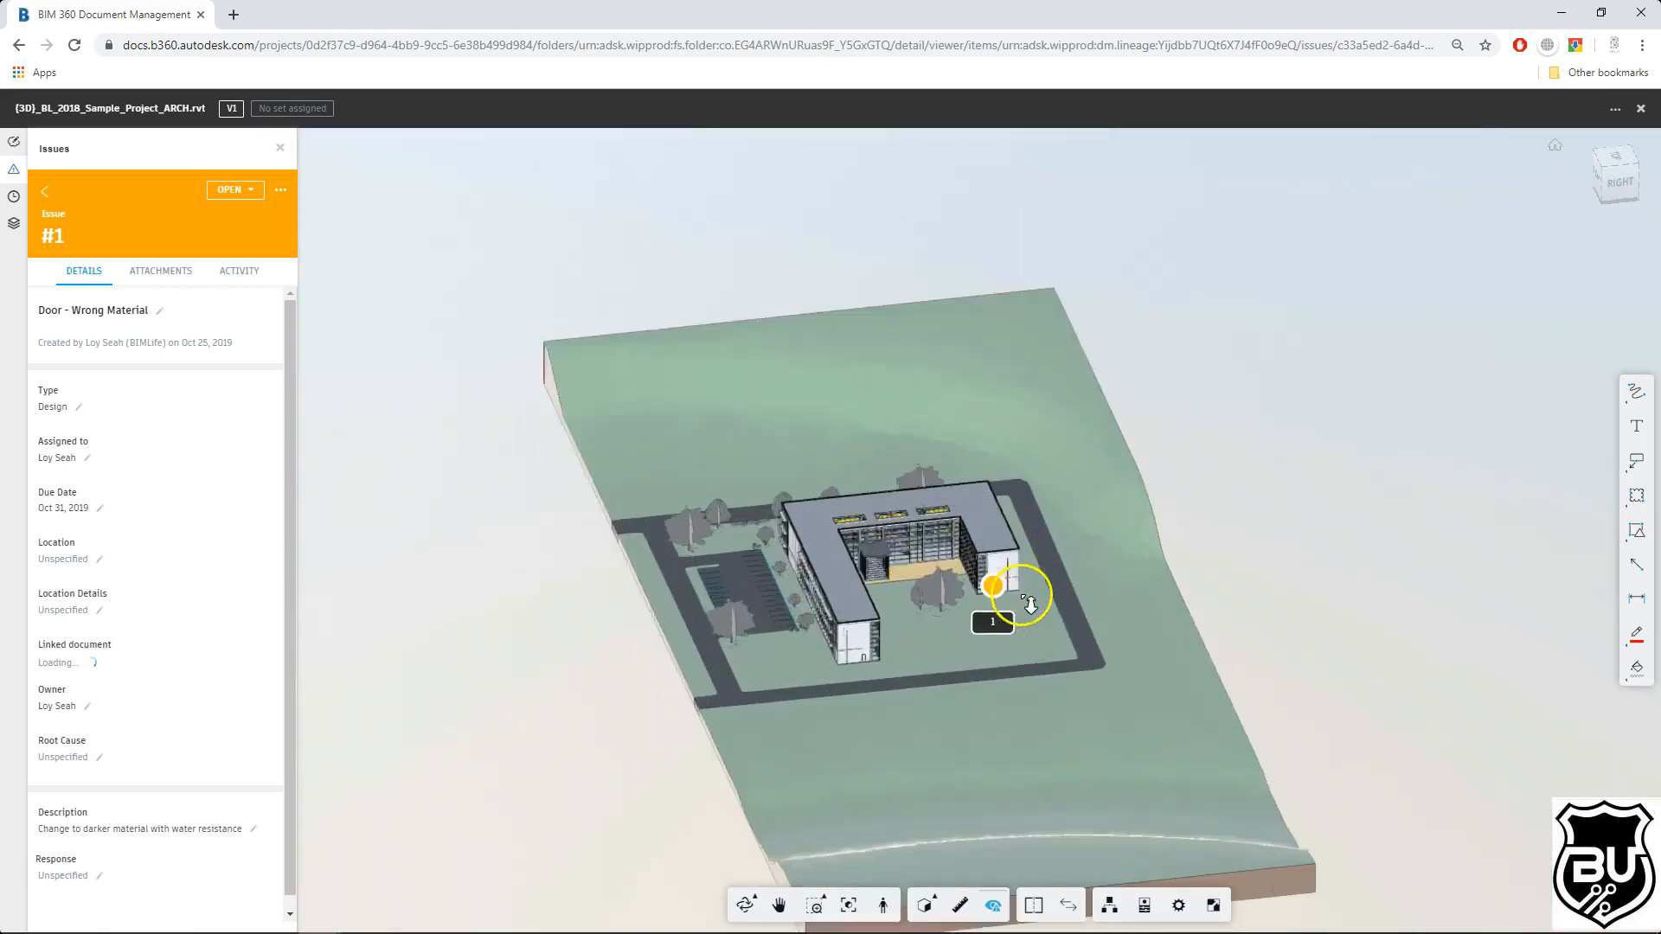
scroll(973, 648, "up", 6)
scroll(990, 646, "down", 6)
left_click_drag(852, 630, 826, 592)
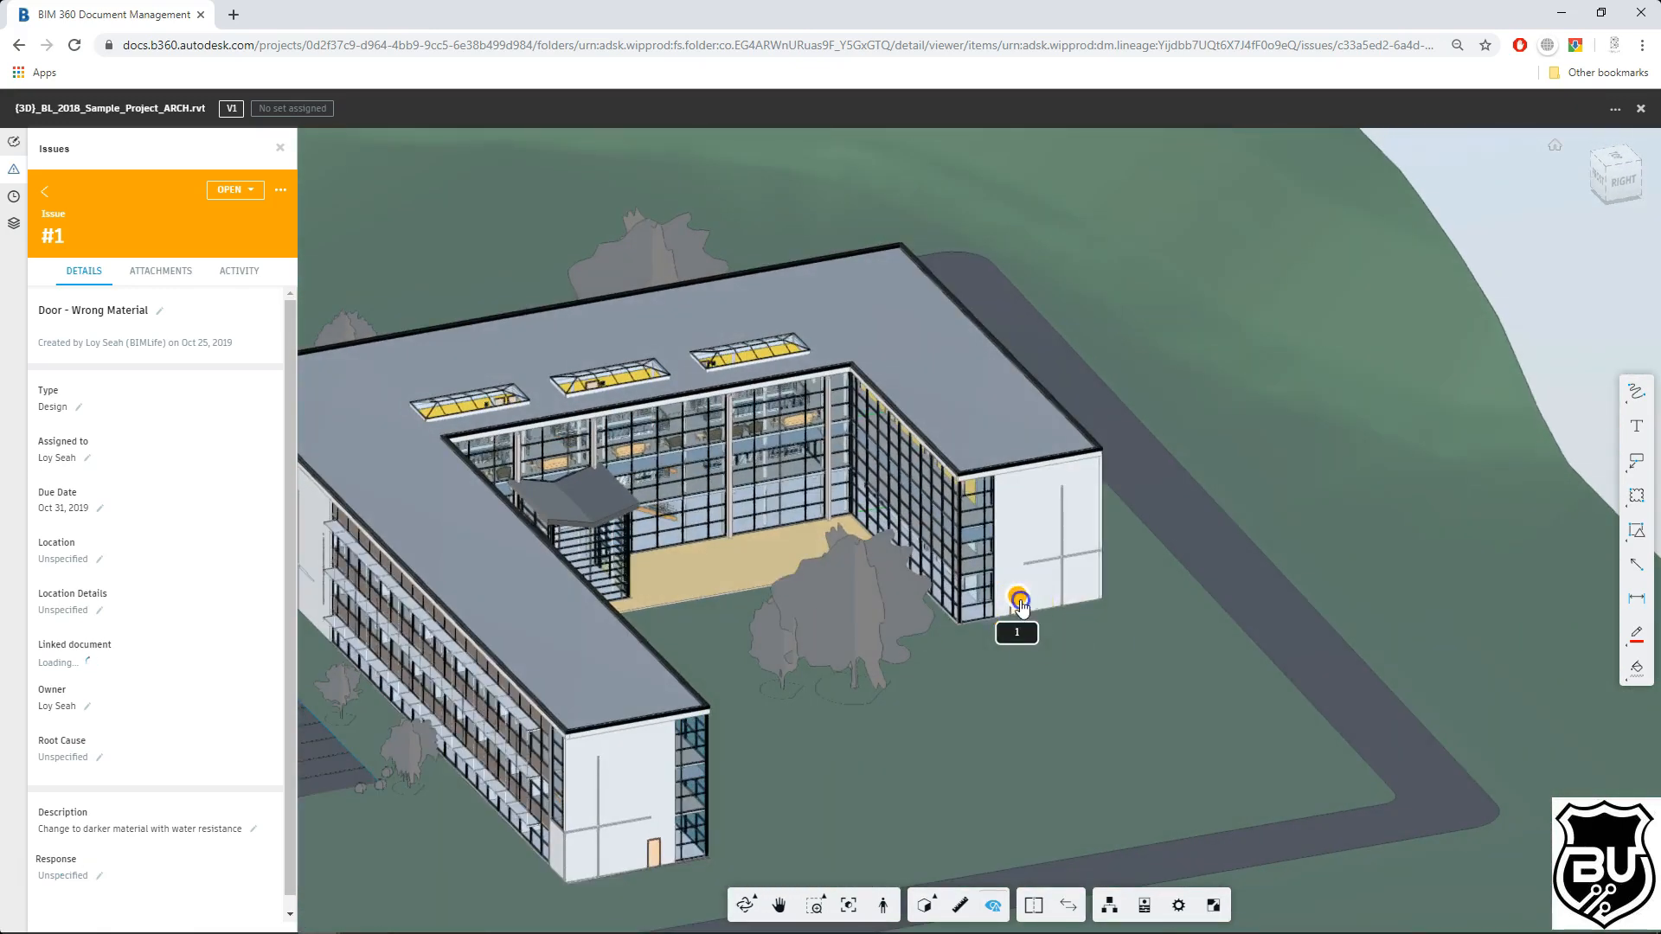
Step: Return to the issue list, reopen issue #1 from its pushpin and view its status options
left_click(1287, 430)
scroll(1219, 498, "down", 3)
left_click(1446, 294)
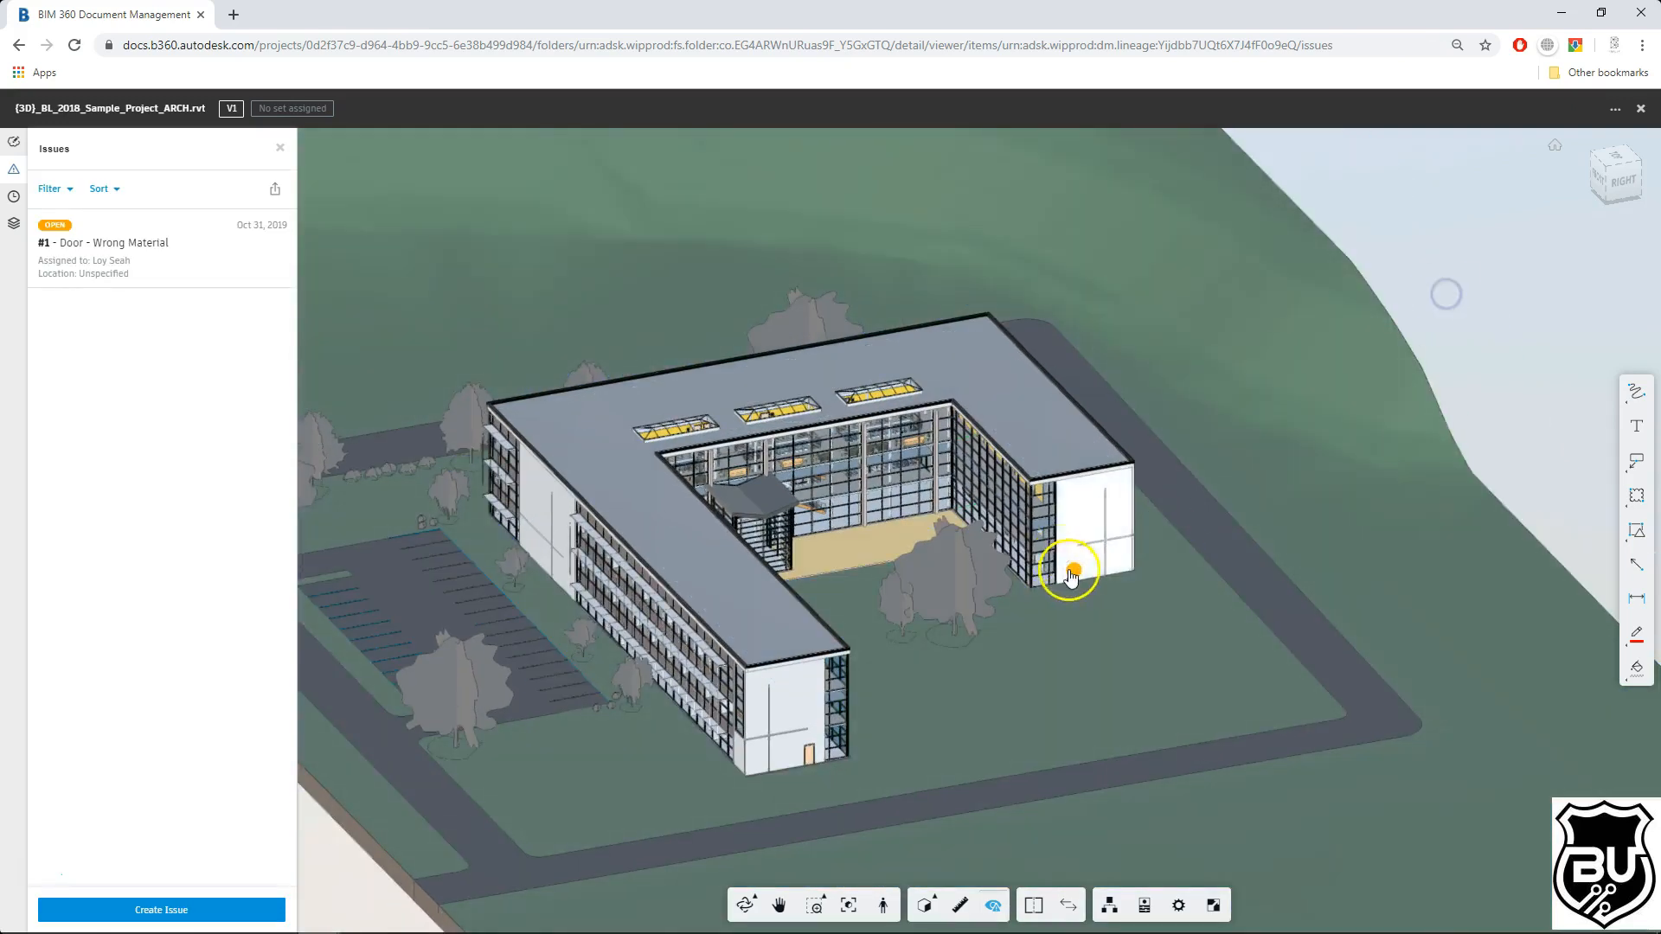
left_click(1075, 569)
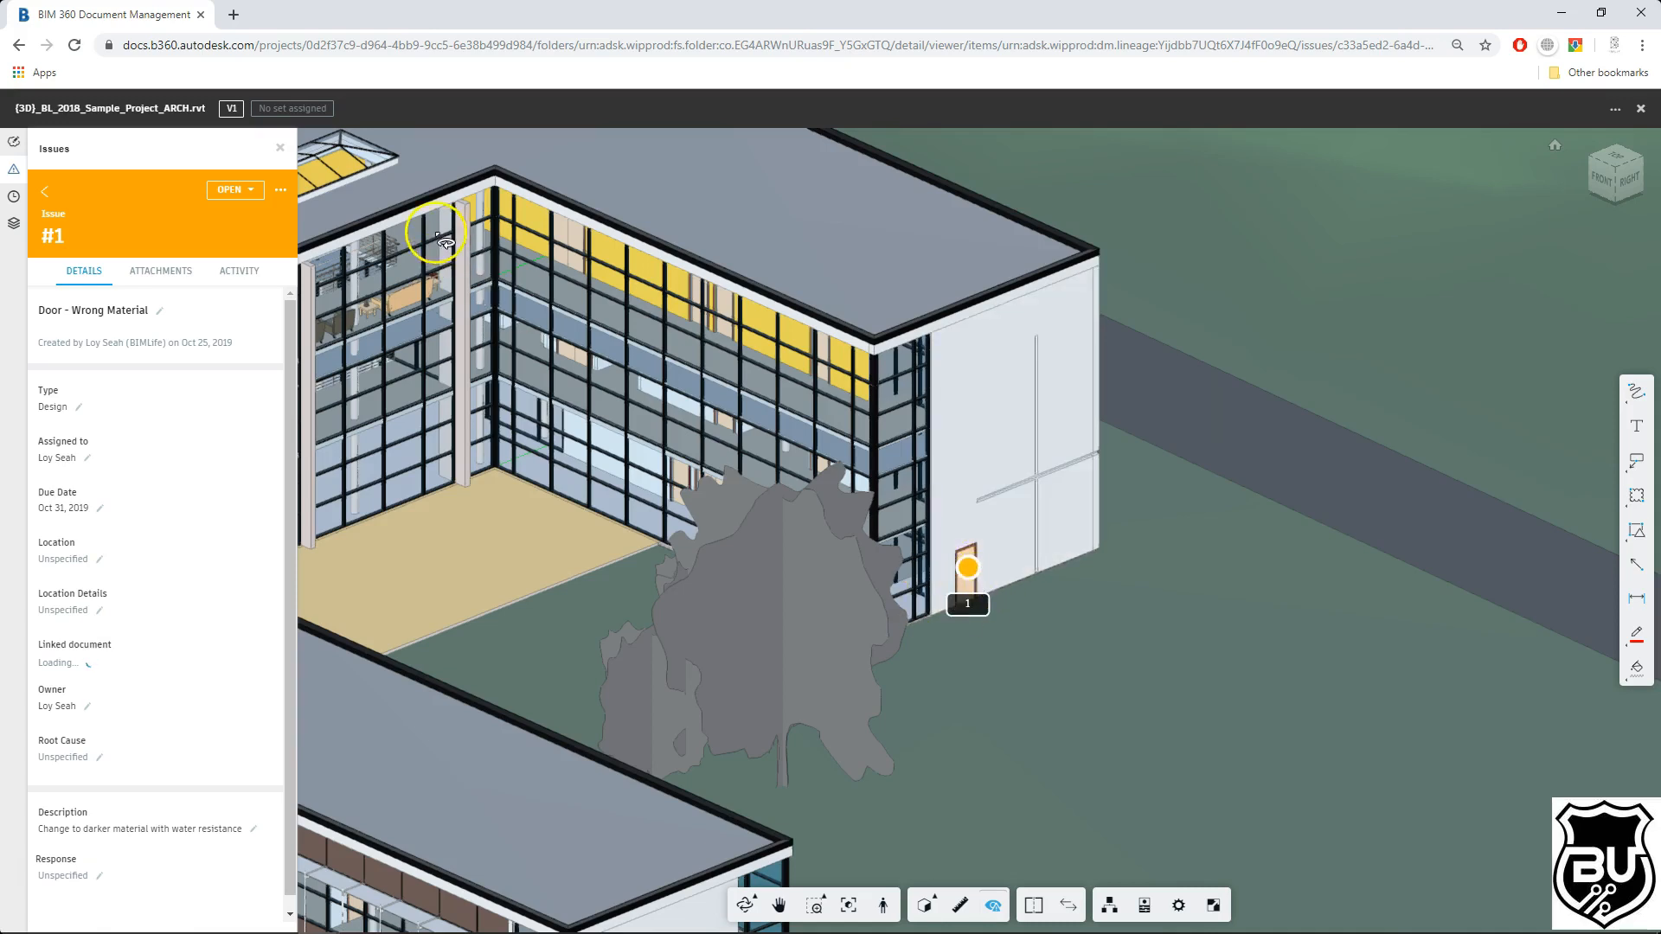
left_click(233, 190)
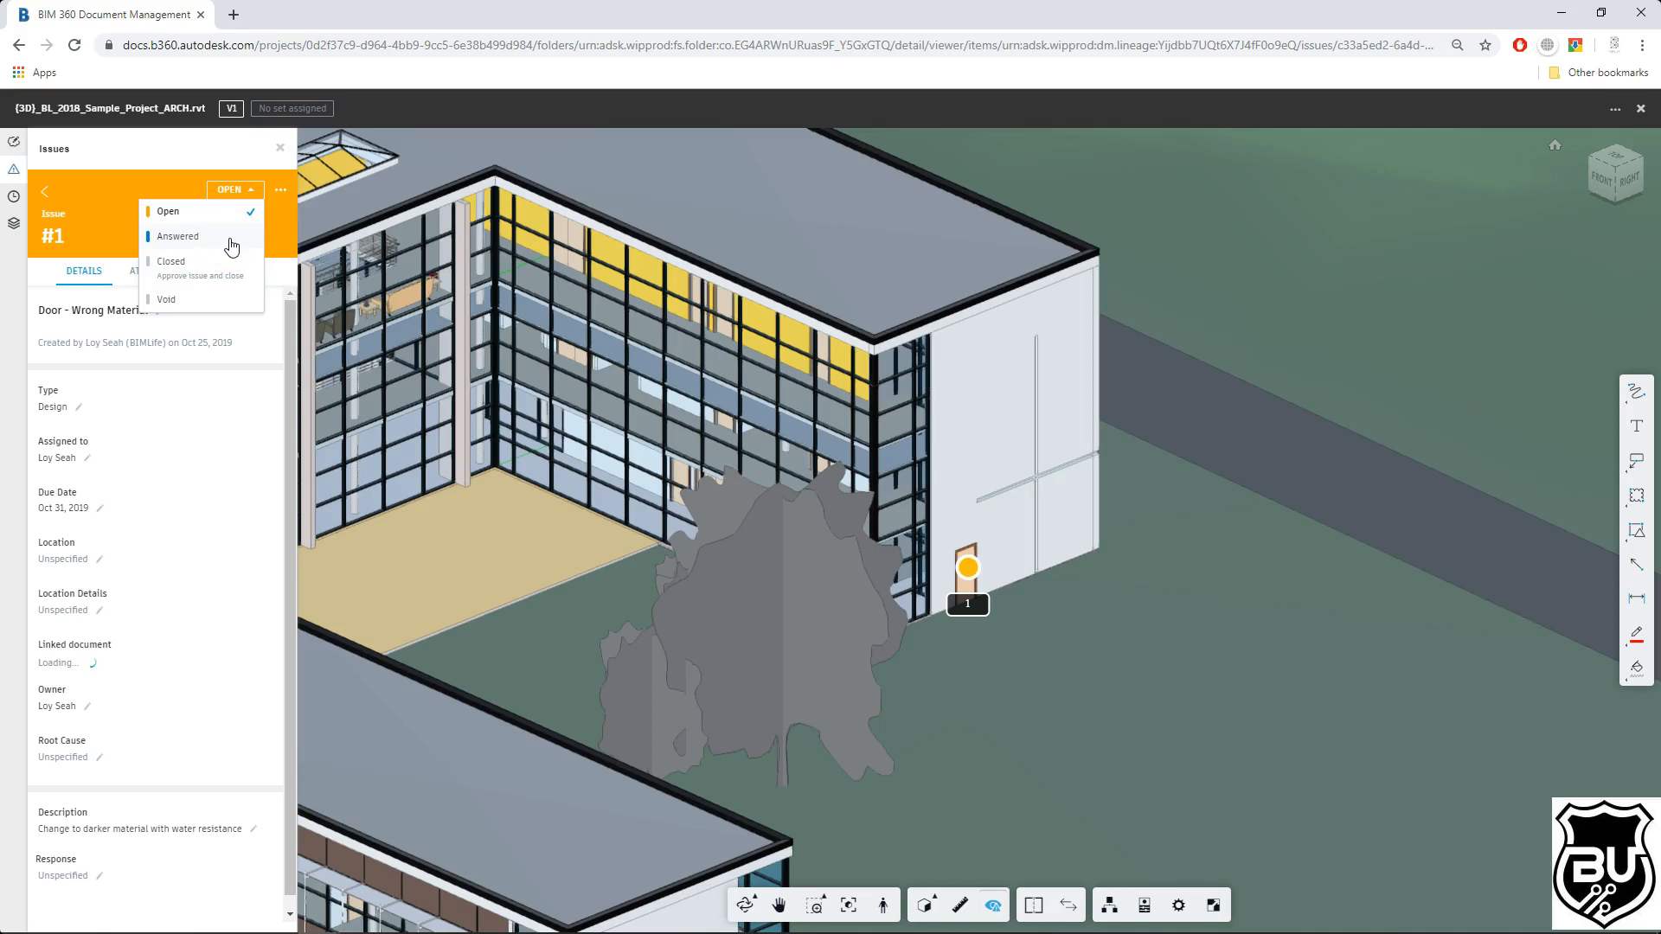
left_click(243, 198)
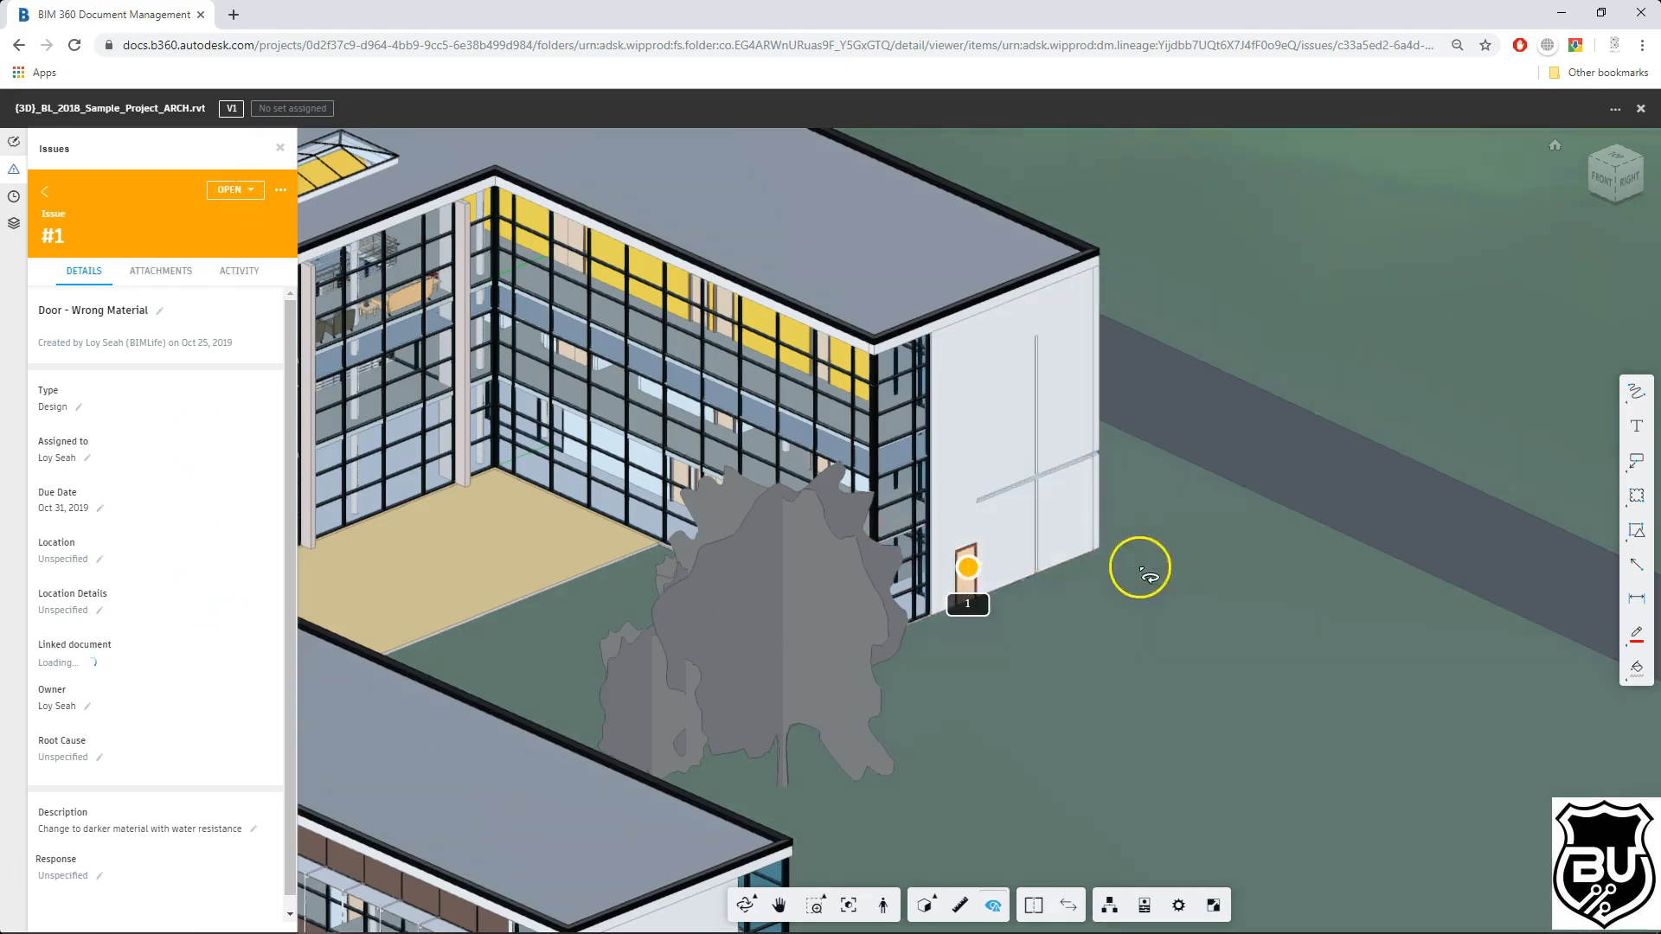
Step: Return to the issue list, start a new issue and place its pushpin on the door at the end of the long wing
scroll(1154, 558, "down", 5)
scroll(1159, 563, "down", 3)
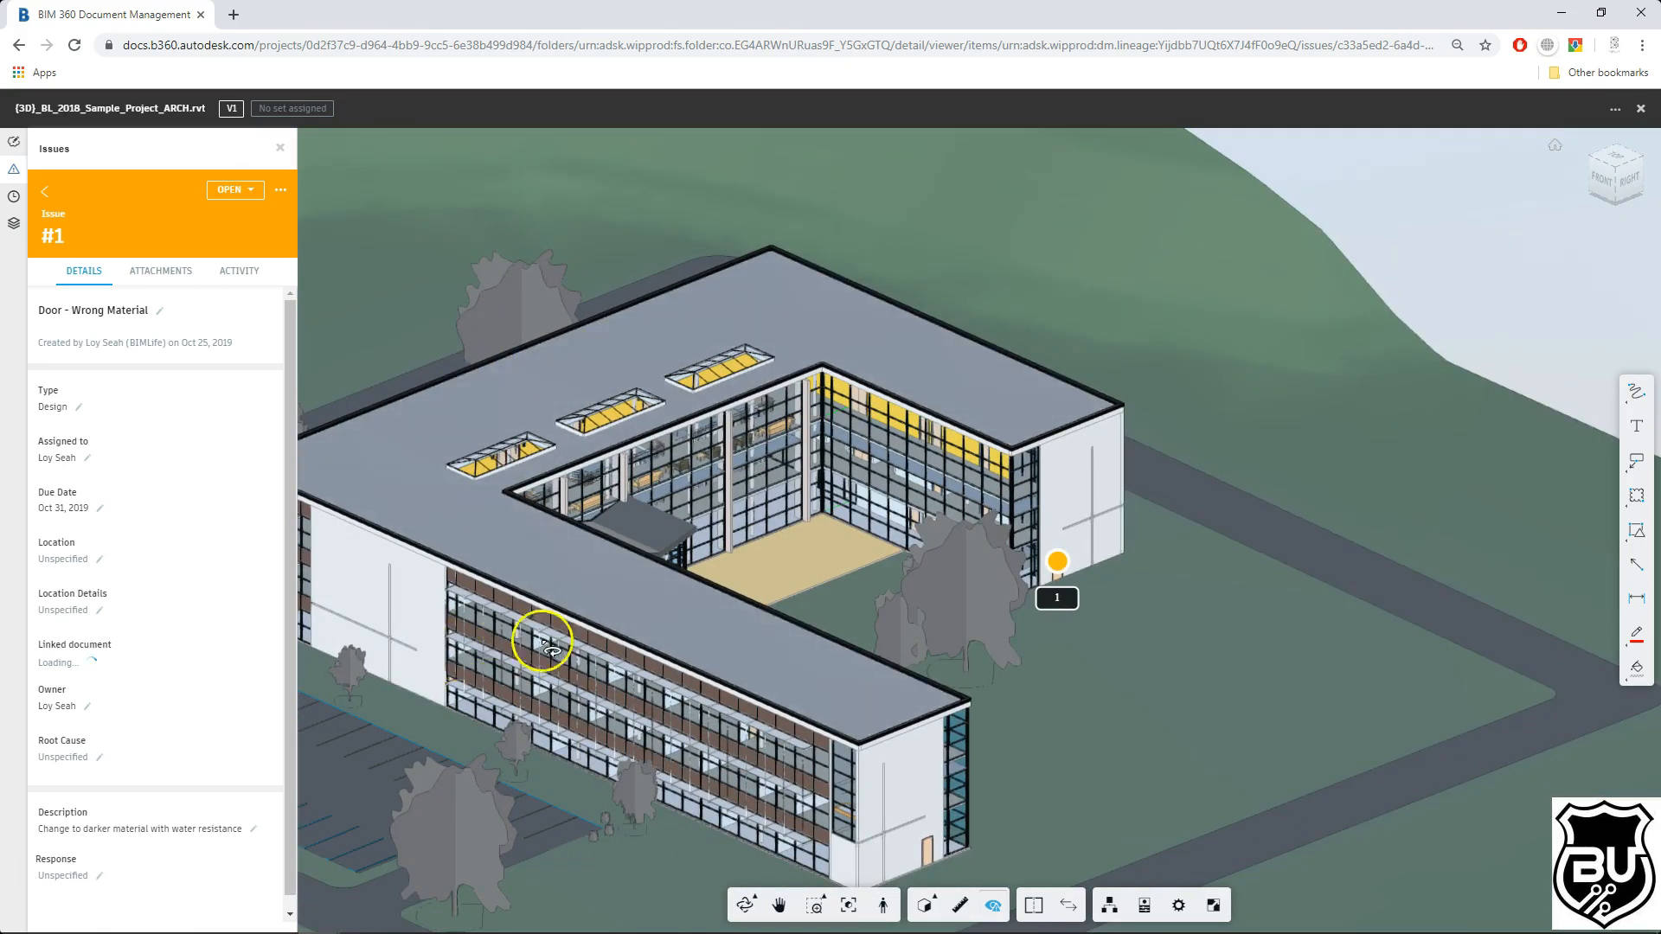
scroll(1049, 556, "up", 5)
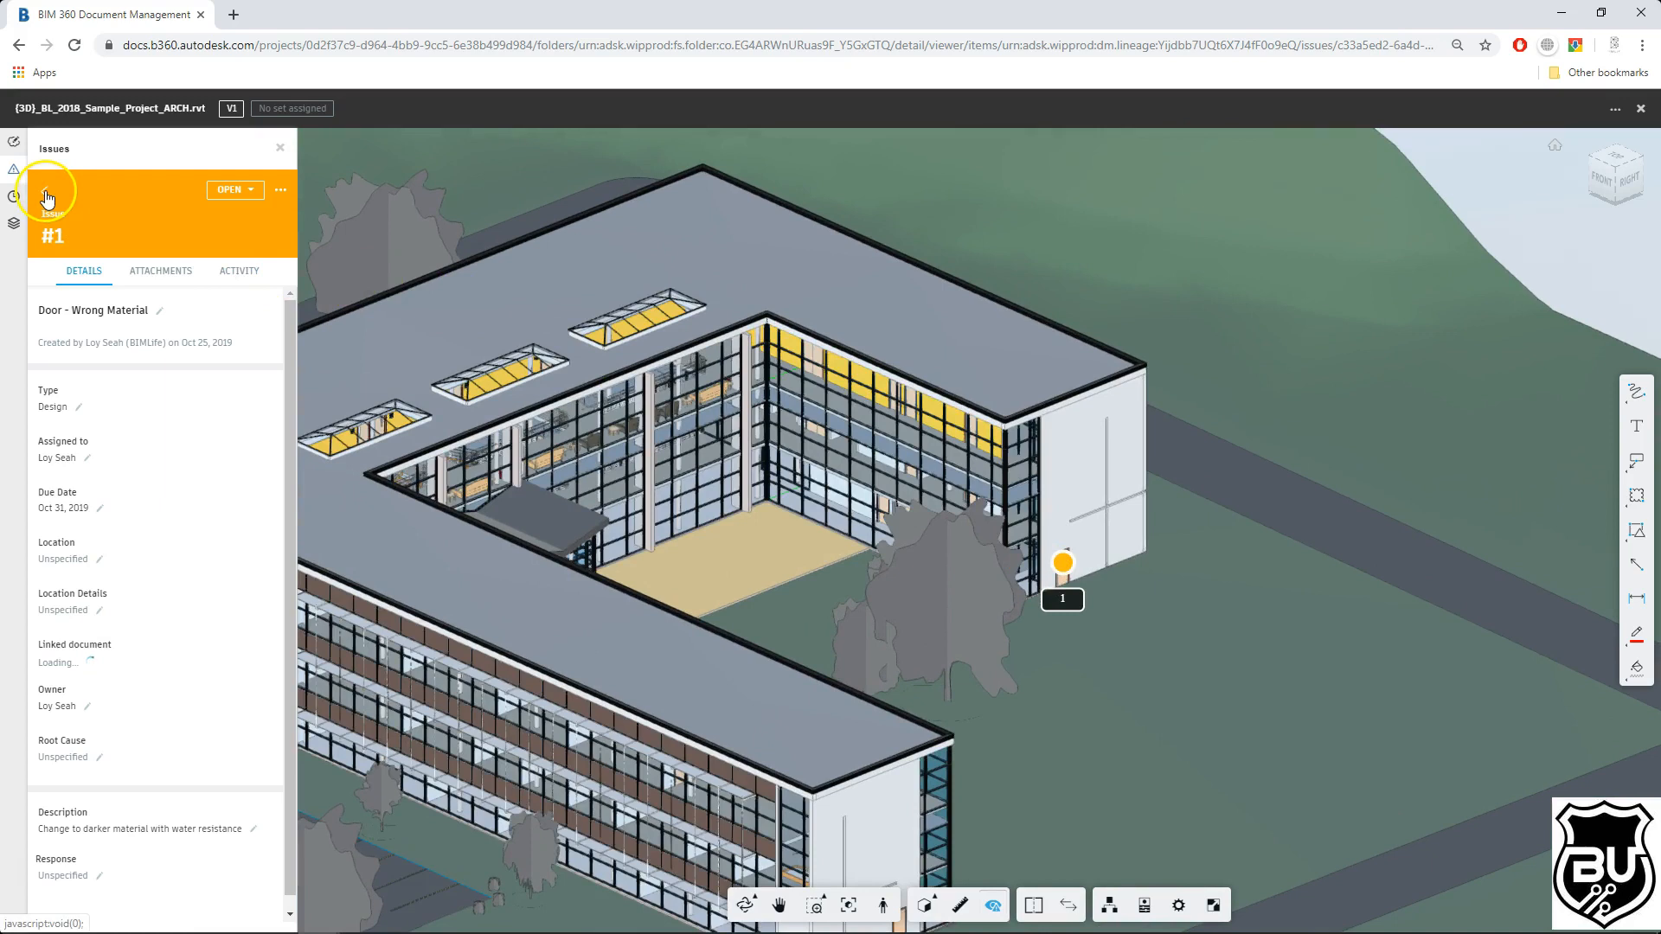
left_click(45, 194)
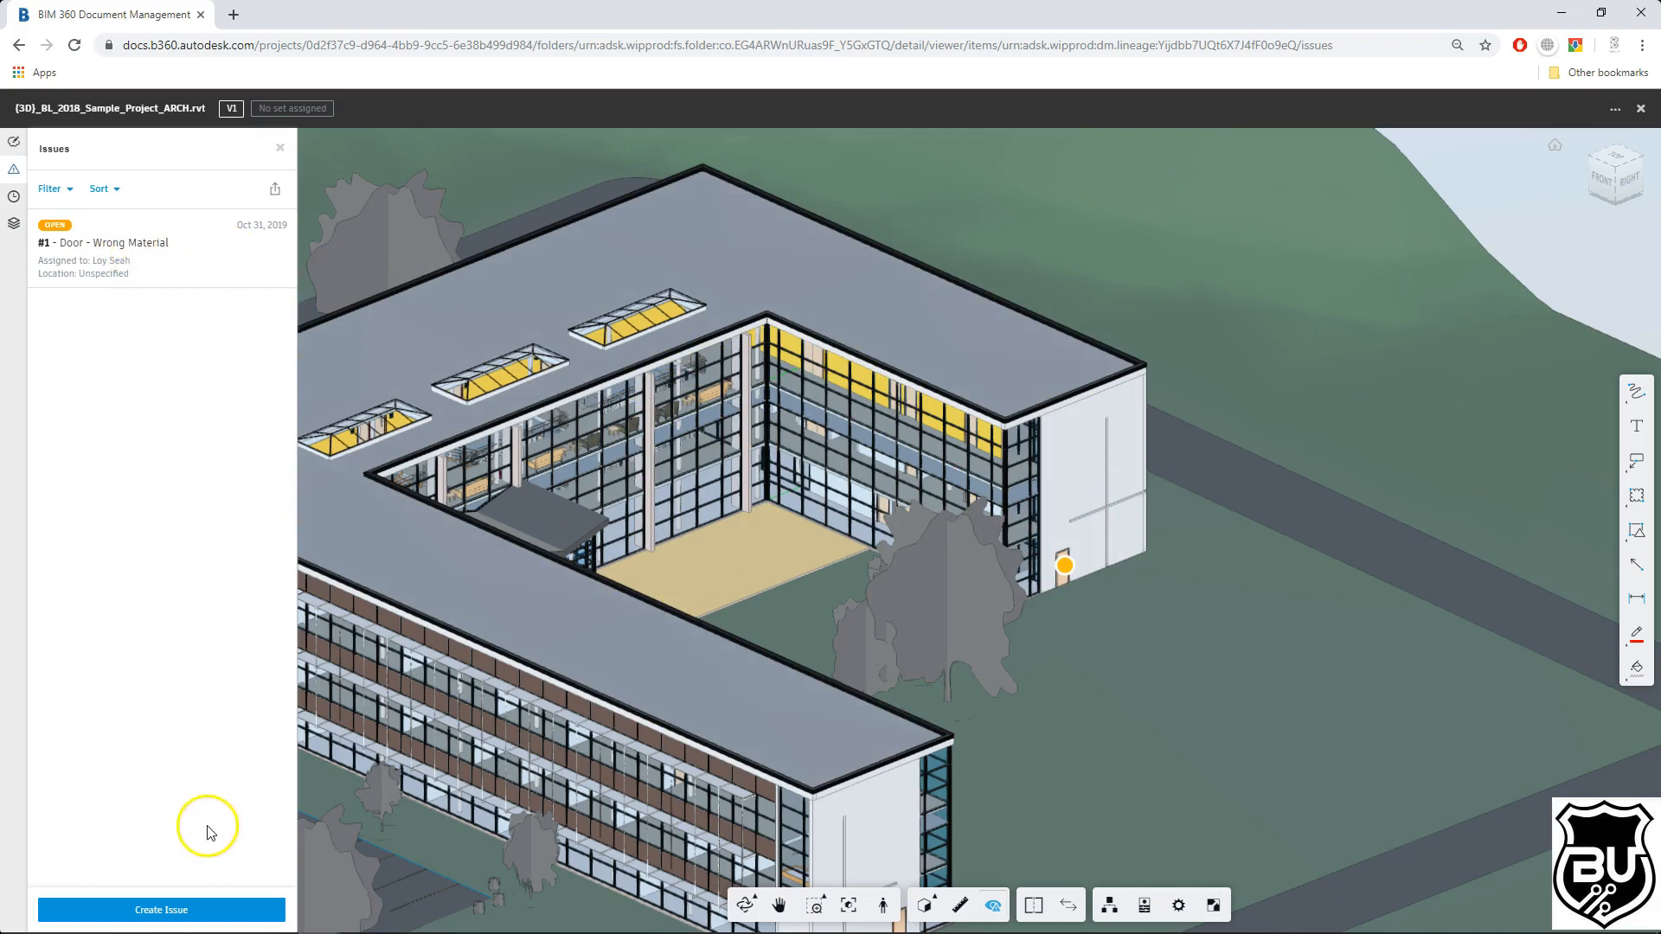
left_click(196, 908)
left_click(1007, 710)
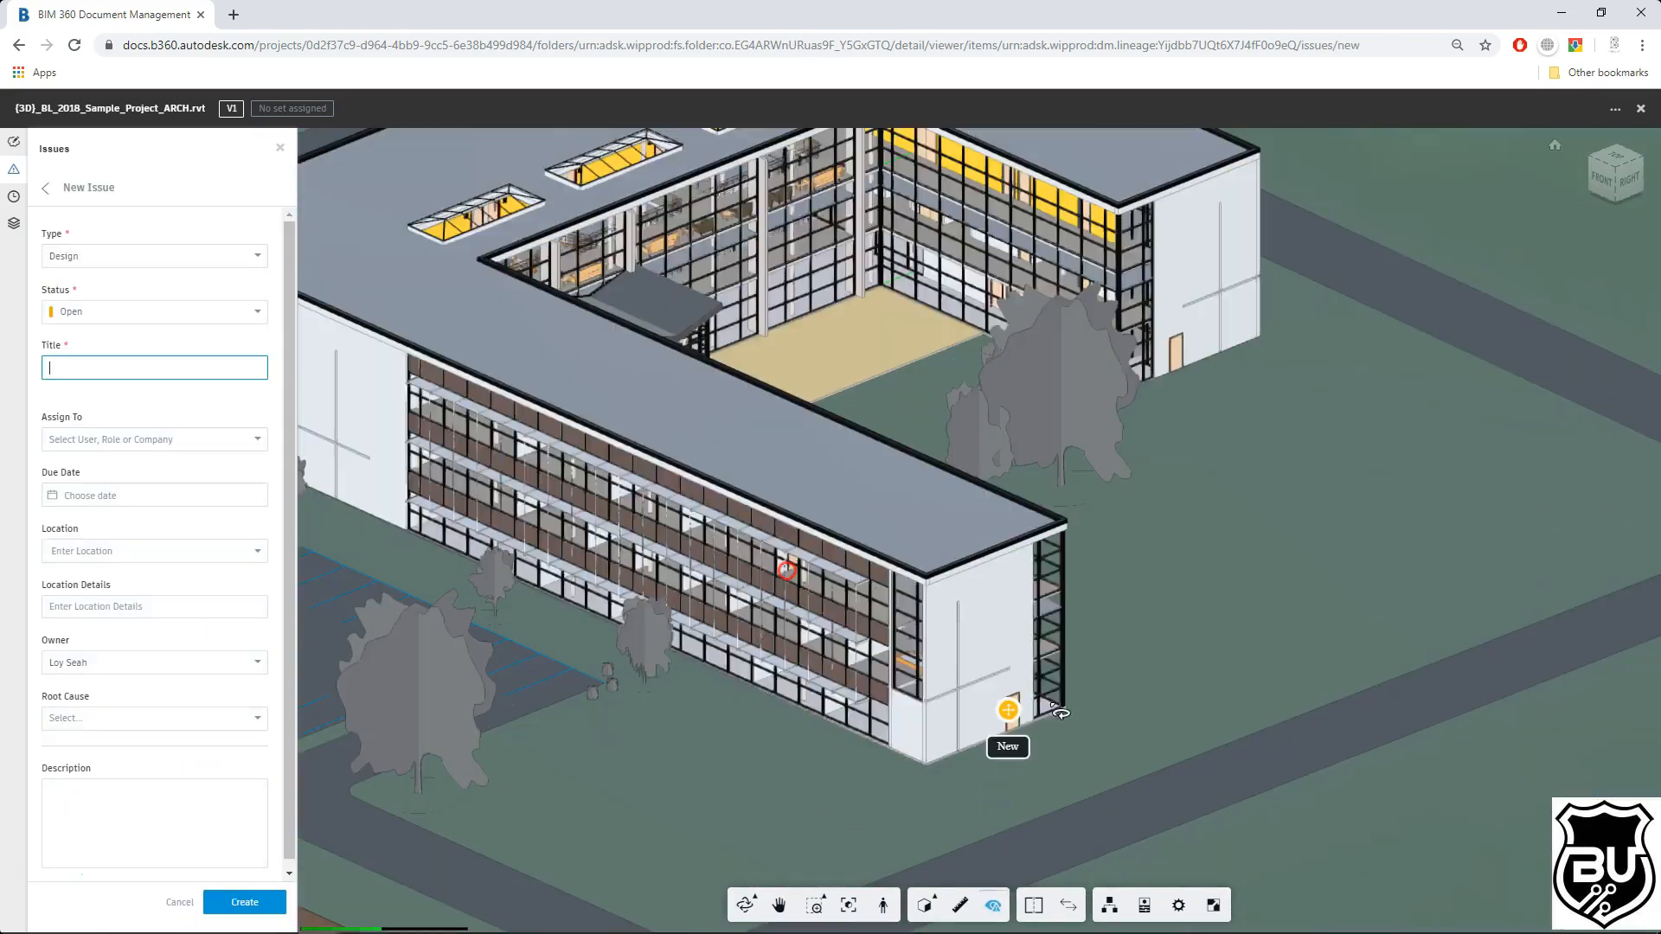
Step: Title the issue "Wrong door material", assign it to the project user and set the due date to Nov 13
type("Wrong door material")
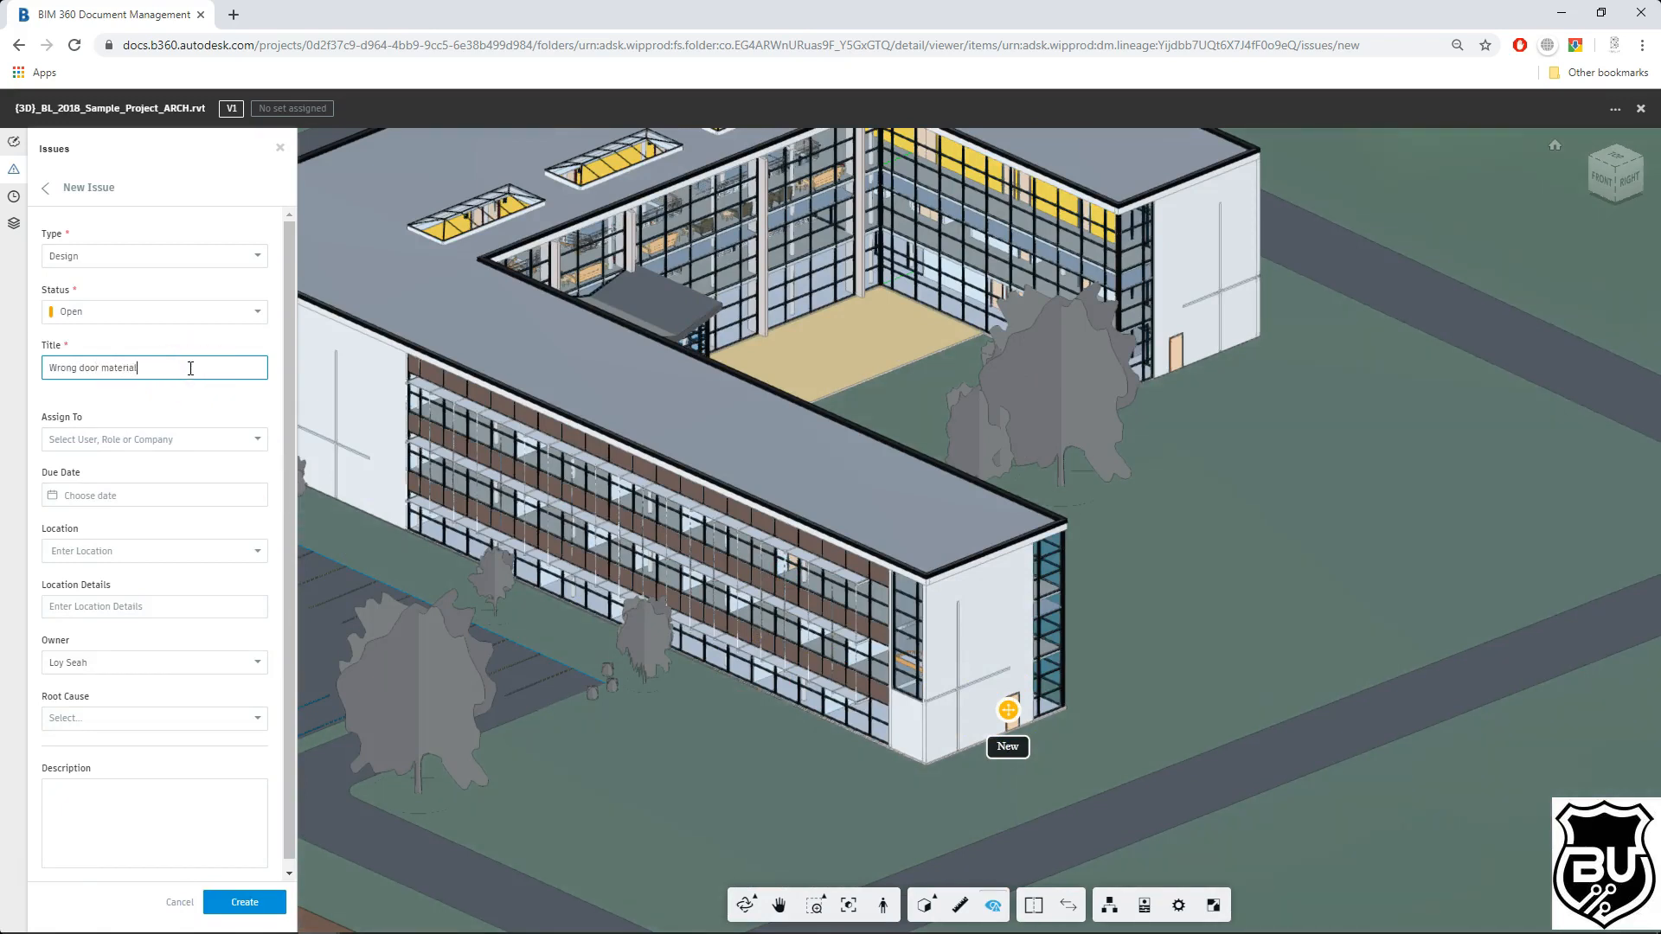
left_click(222, 439)
left_click(151, 491)
left_click(231, 499)
left_click(190, 527)
left_click(102, 597)
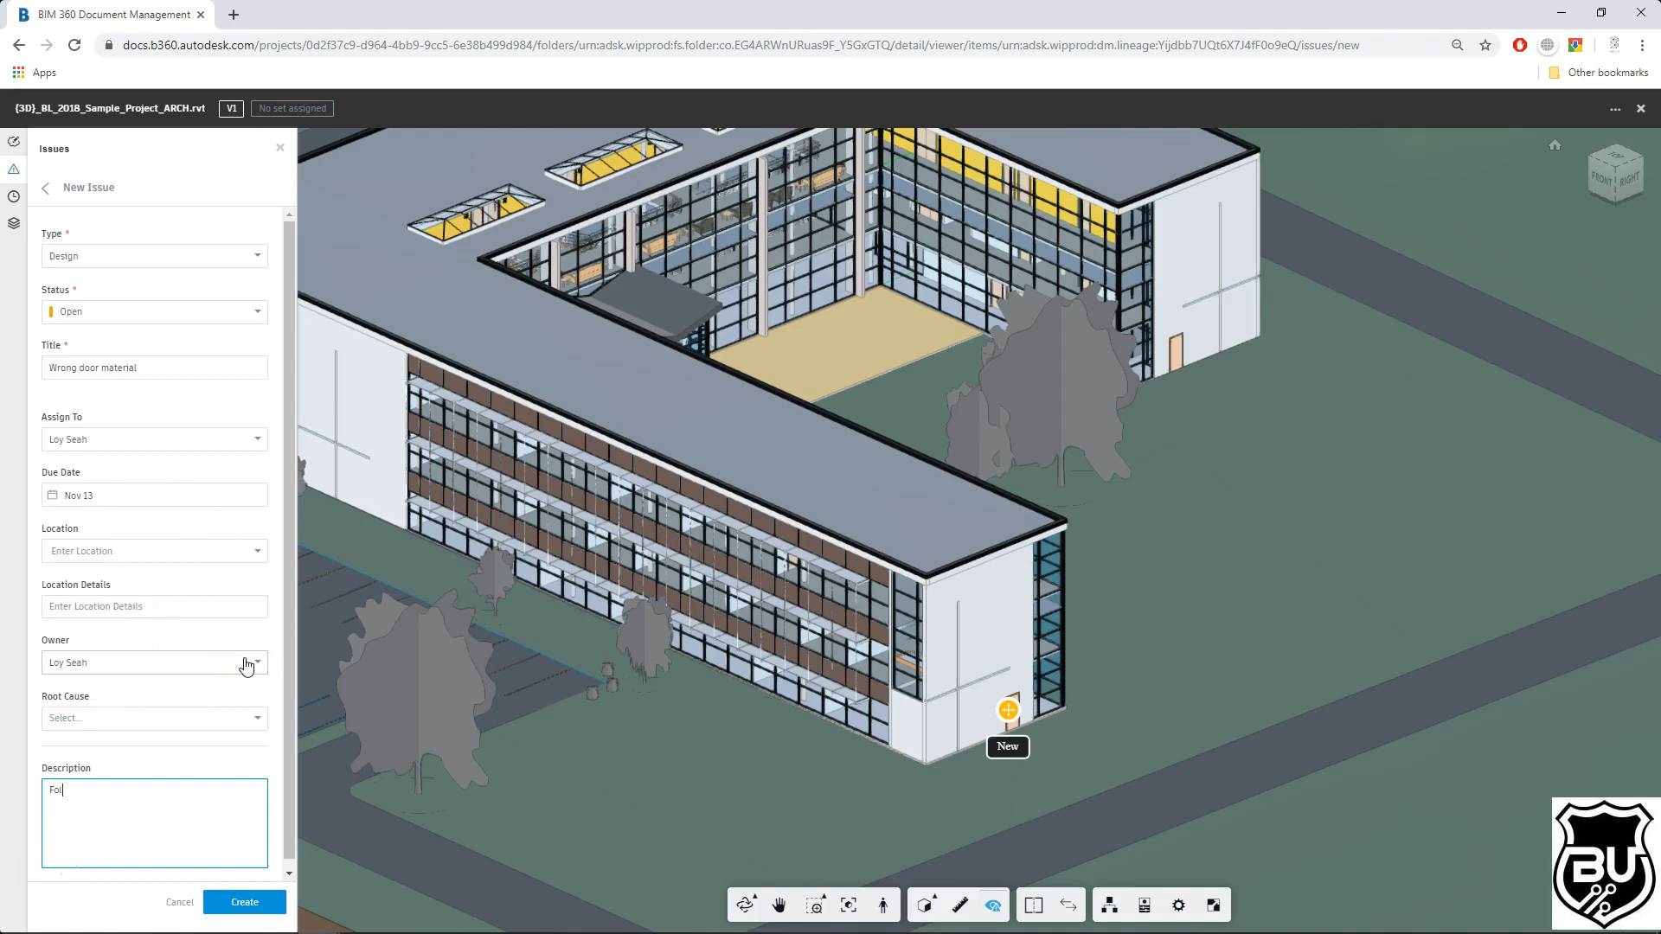
Step: Enter the description "Follow same material throughout" and create the issue
type("roughout")
left_click(163, 790)
type("g")
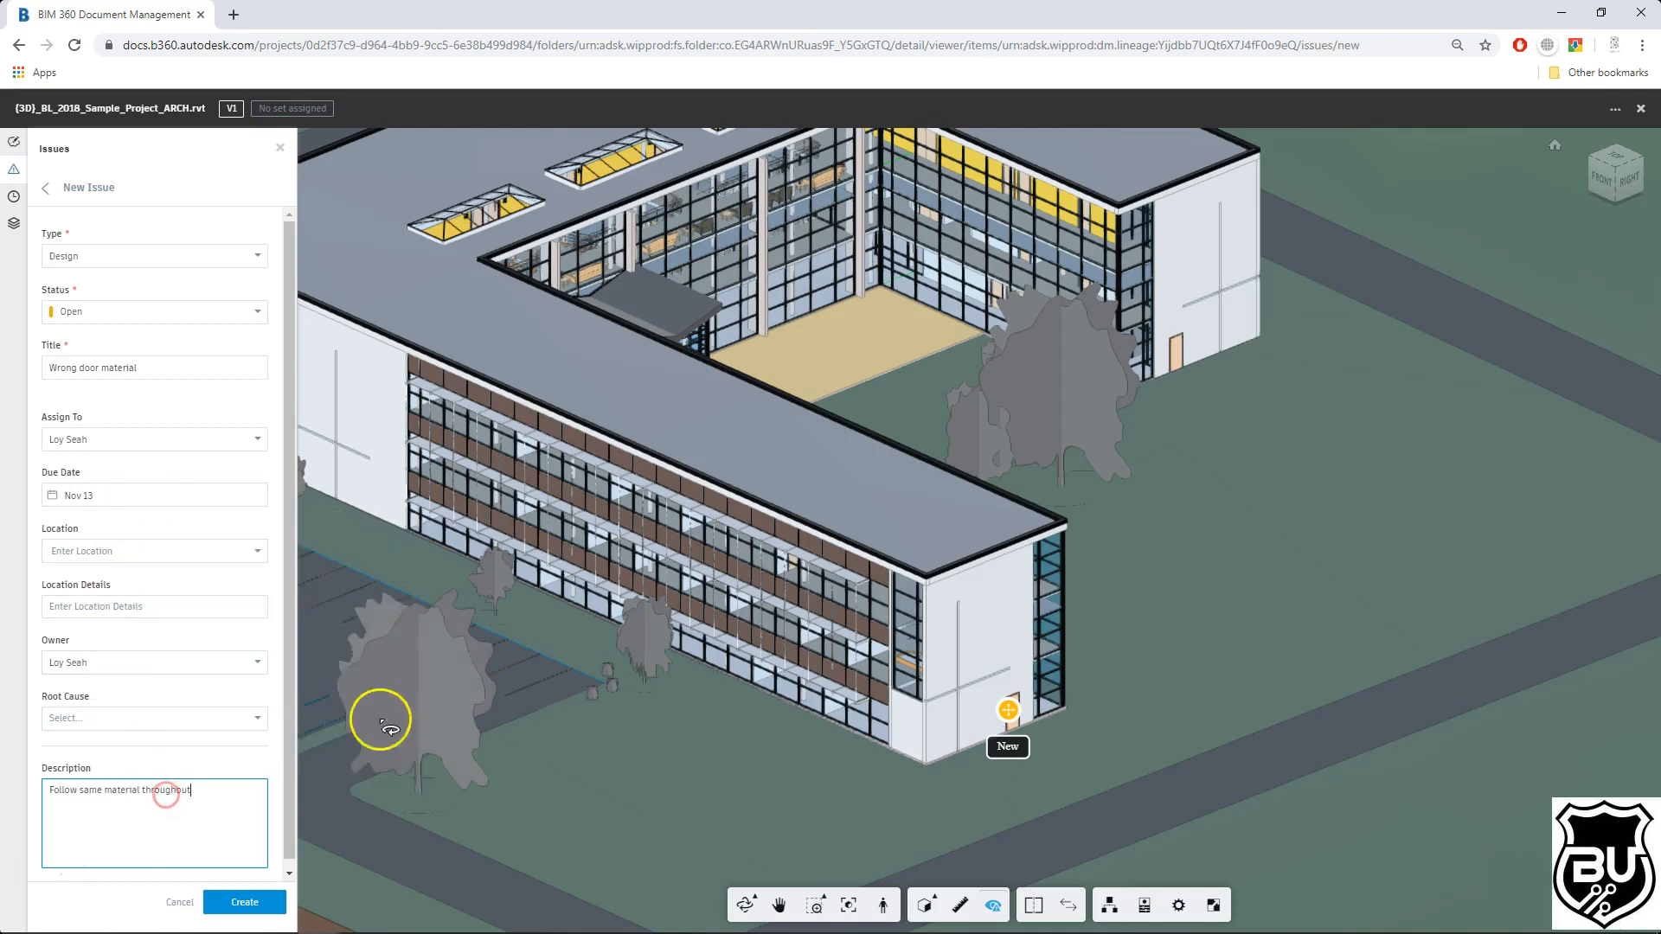
left_click(245, 903)
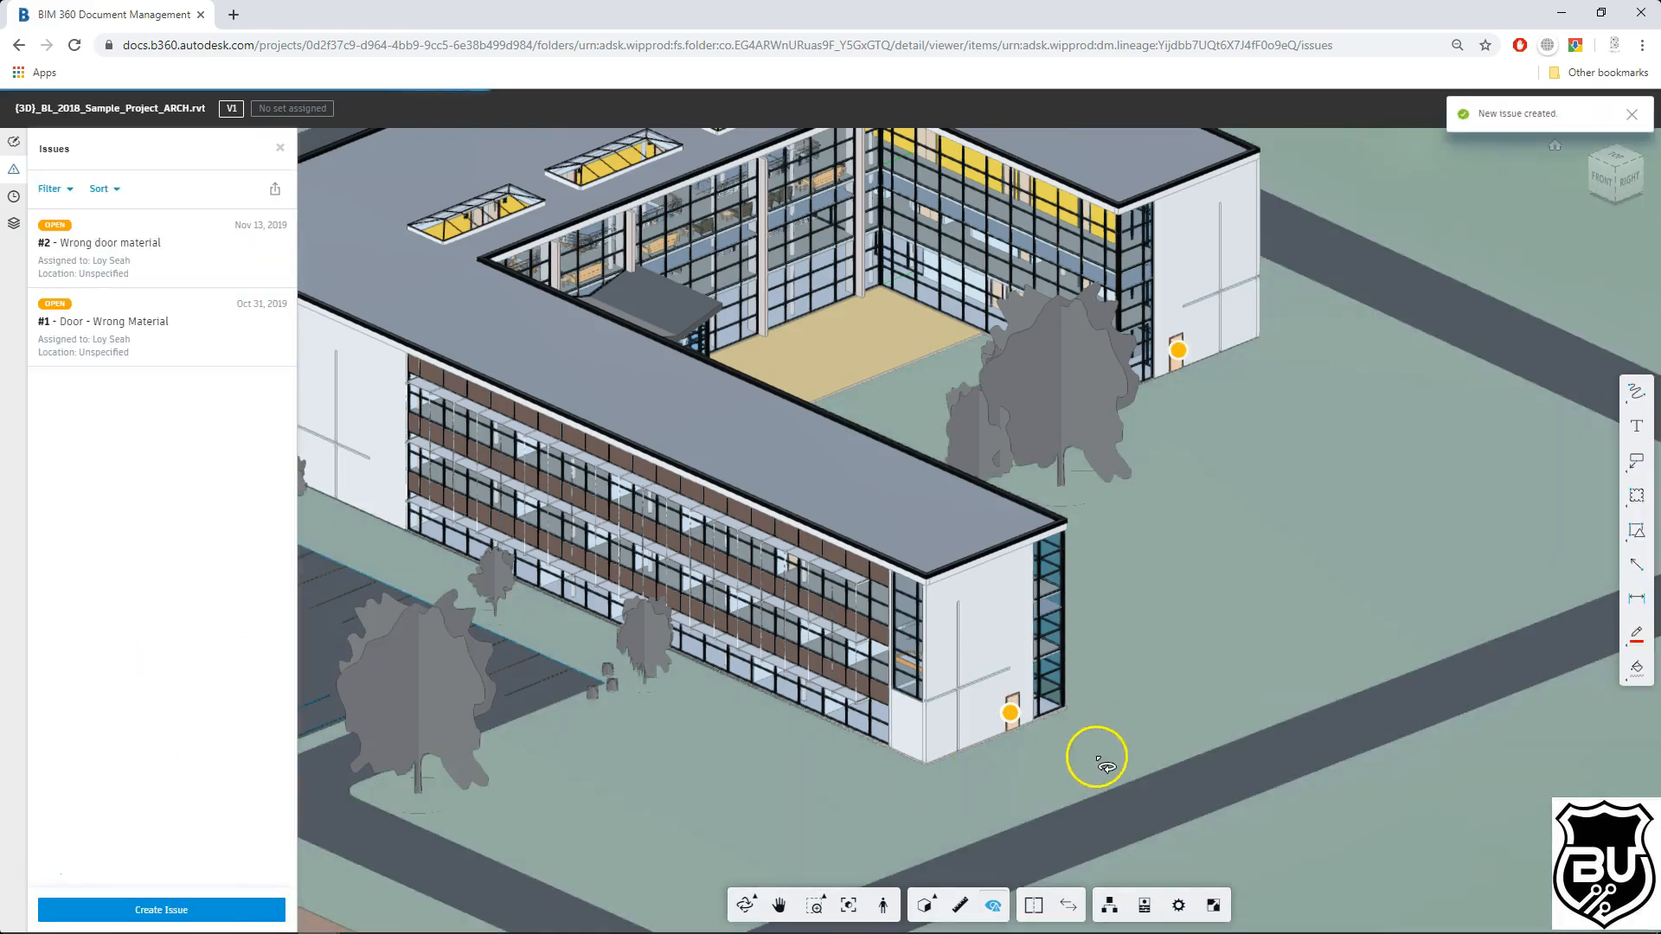
Step: Start another new issue and place its pushpin on the canopy roof in the courtyard
scroll(1119, 484, "down", 4)
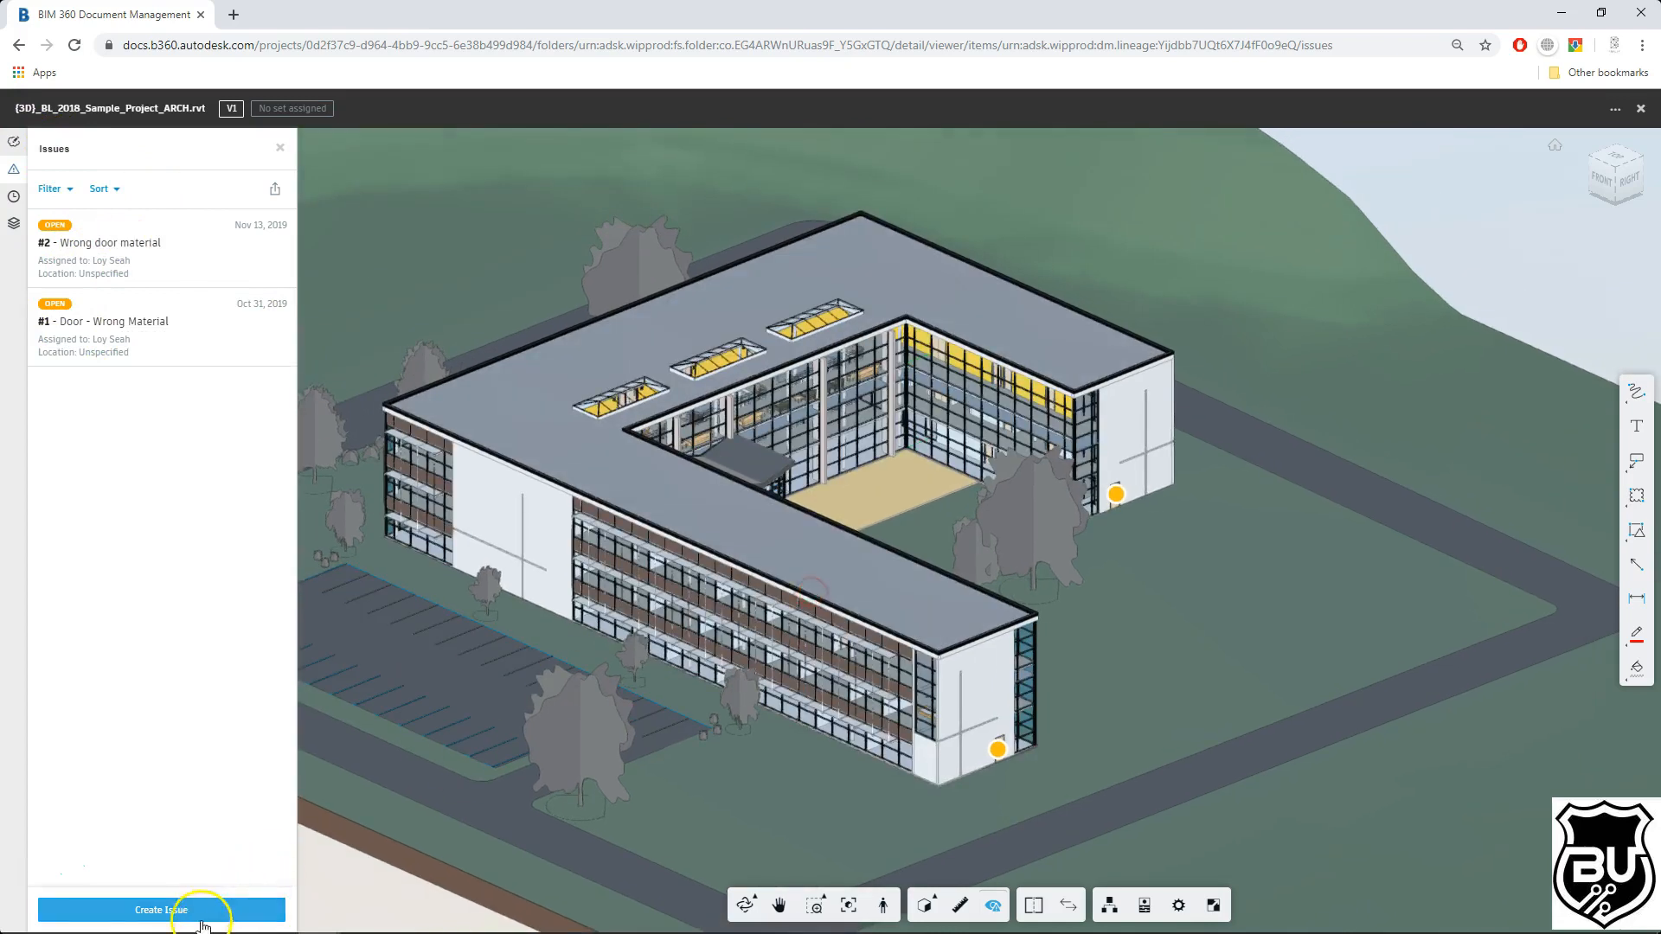
left_click(206, 914)
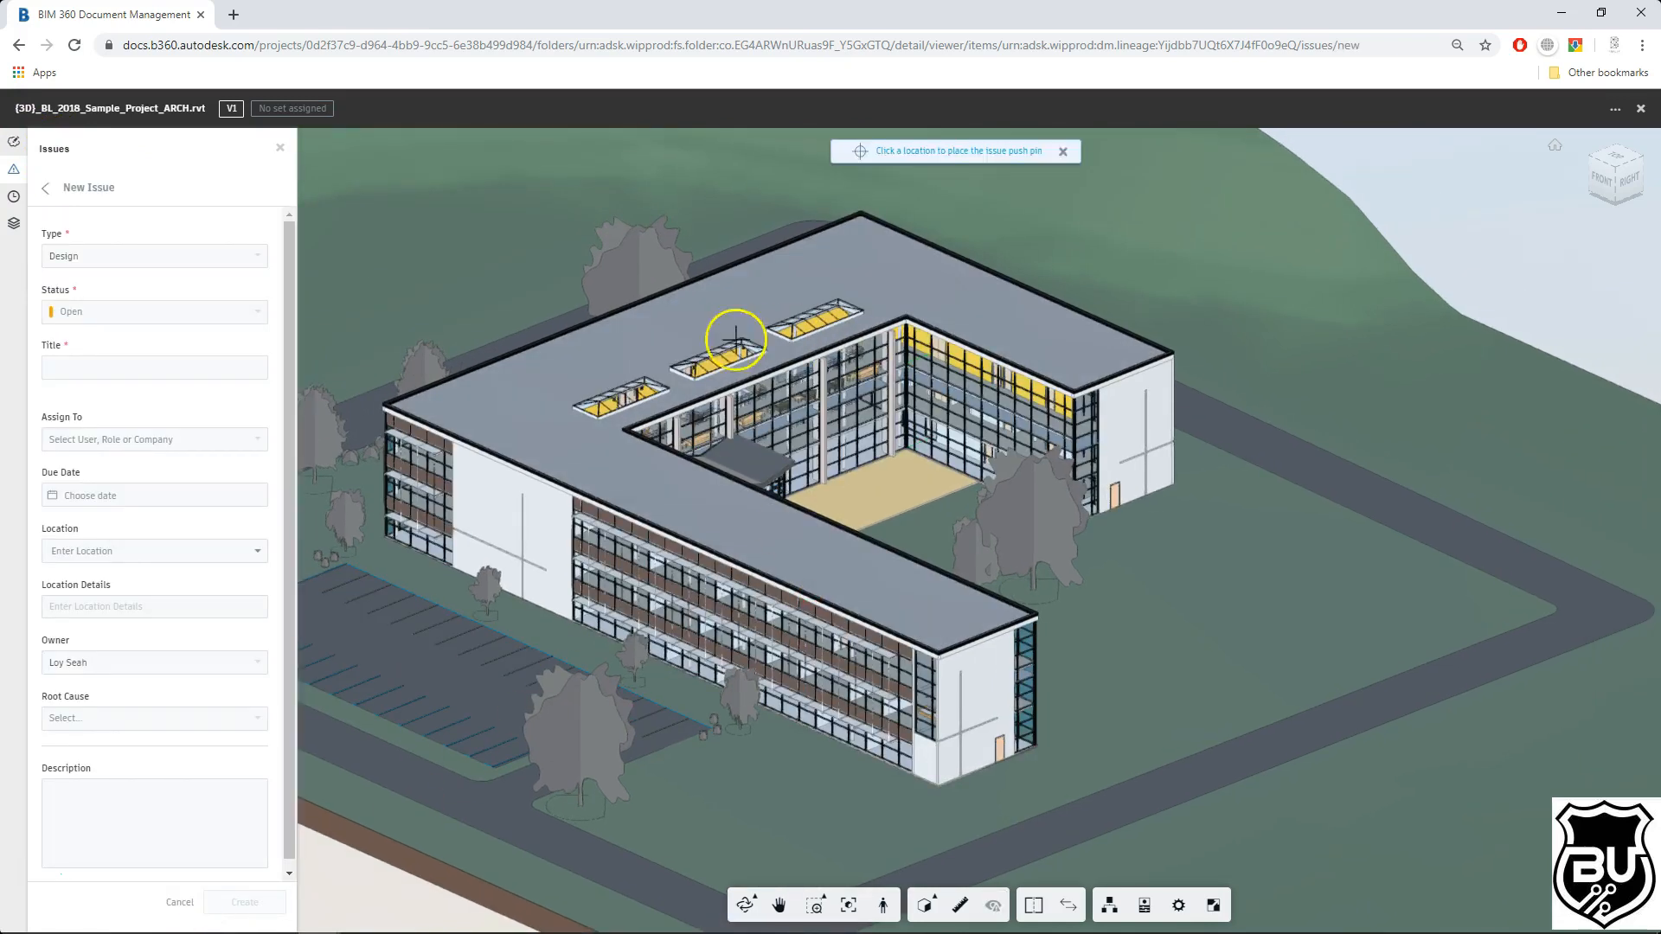
scroll(845, 452, "up", 5)
left_click_drag(1163, 619, 775, 649)
middle_click_drag(775, 649, 1072, 518)
scroll(724, 498, "up", 2)
left_click(722, 498)
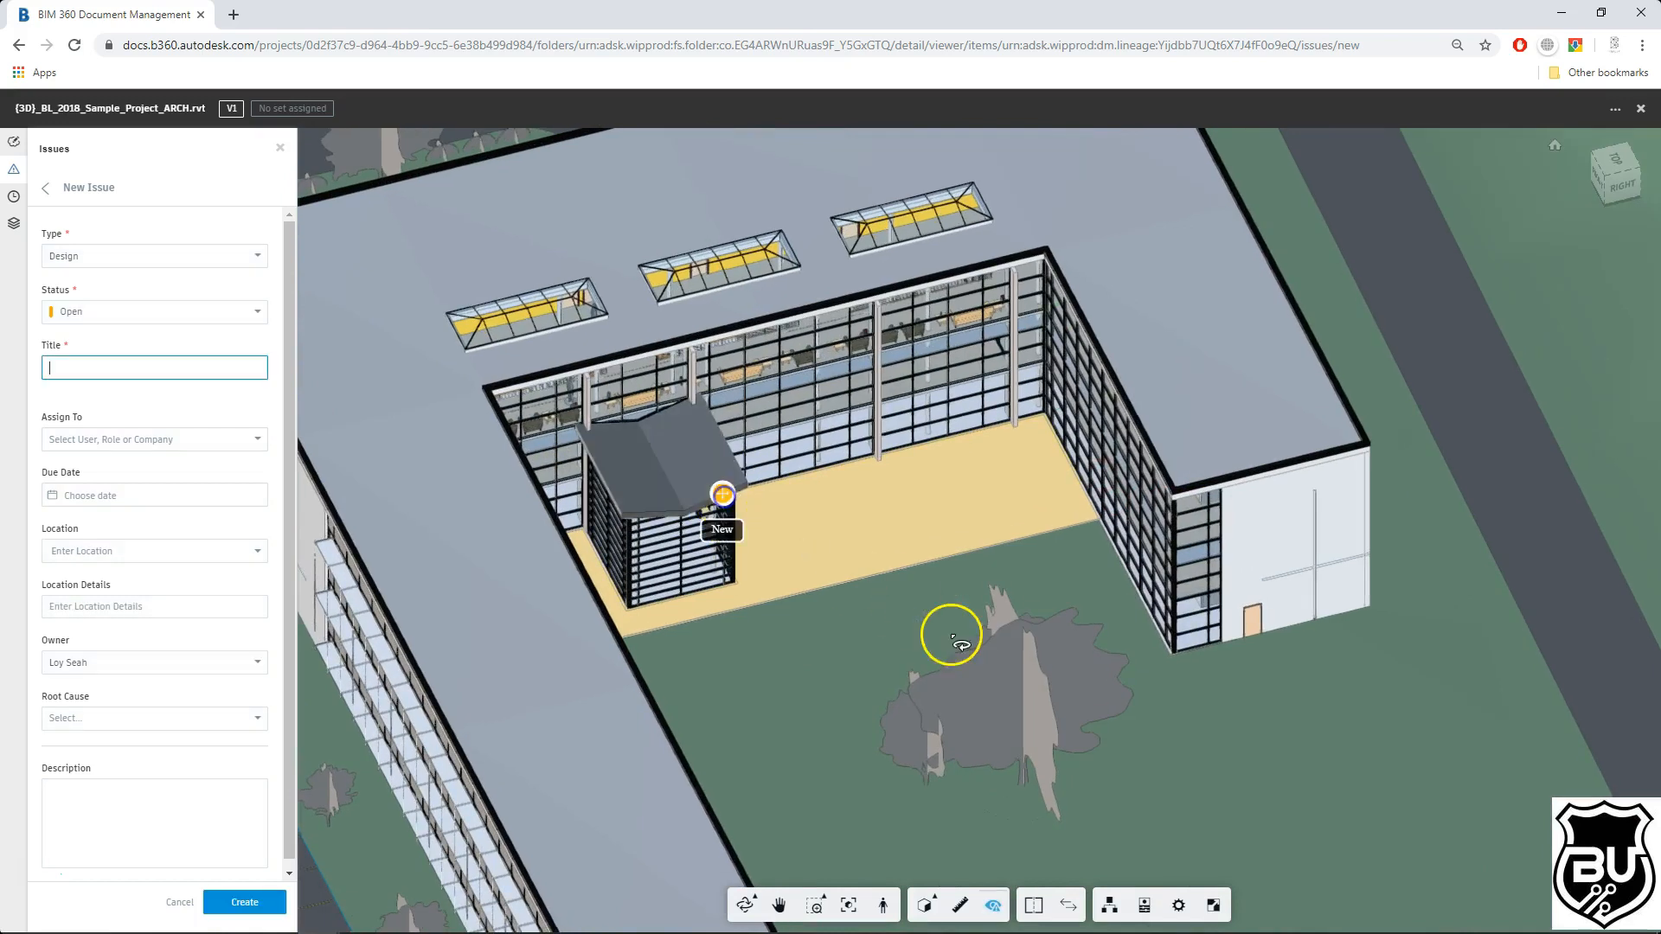
Step: Title the issue "Slope angle too steep"
left_click(154, 364)
type("SLope angle too steep")
left_click(58, 367)
key("BackSpace")
type("l")
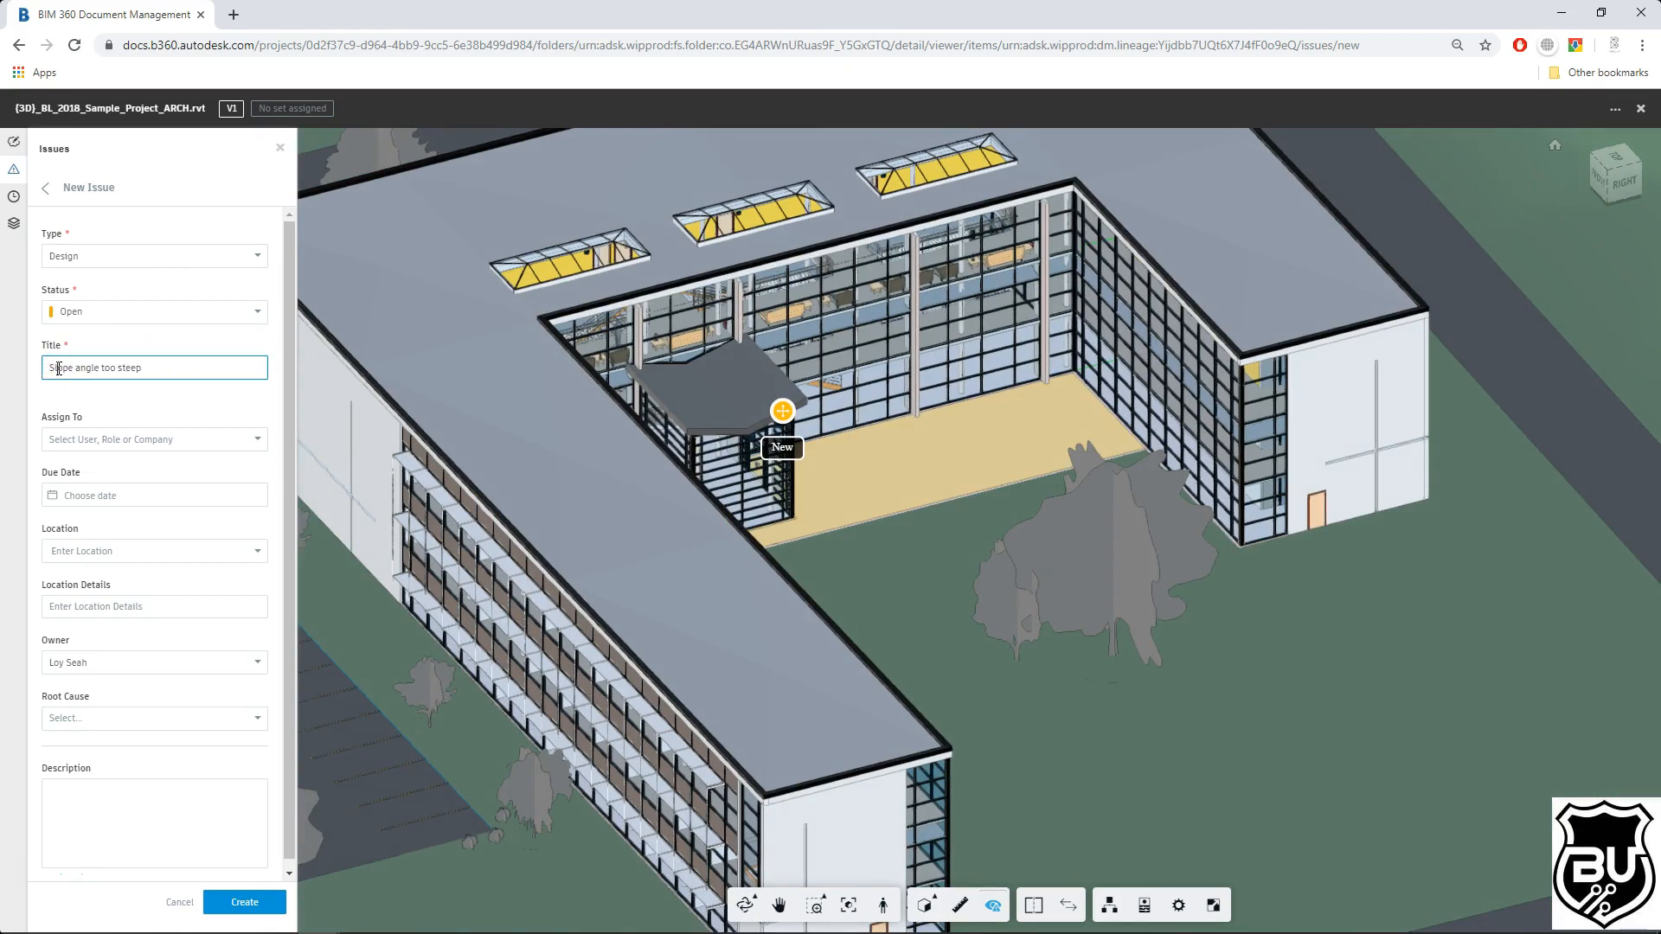
Step: Assign the issue to the project user and set its due date to Dec 12
left_click(174, 439)
left_click(159, 481)
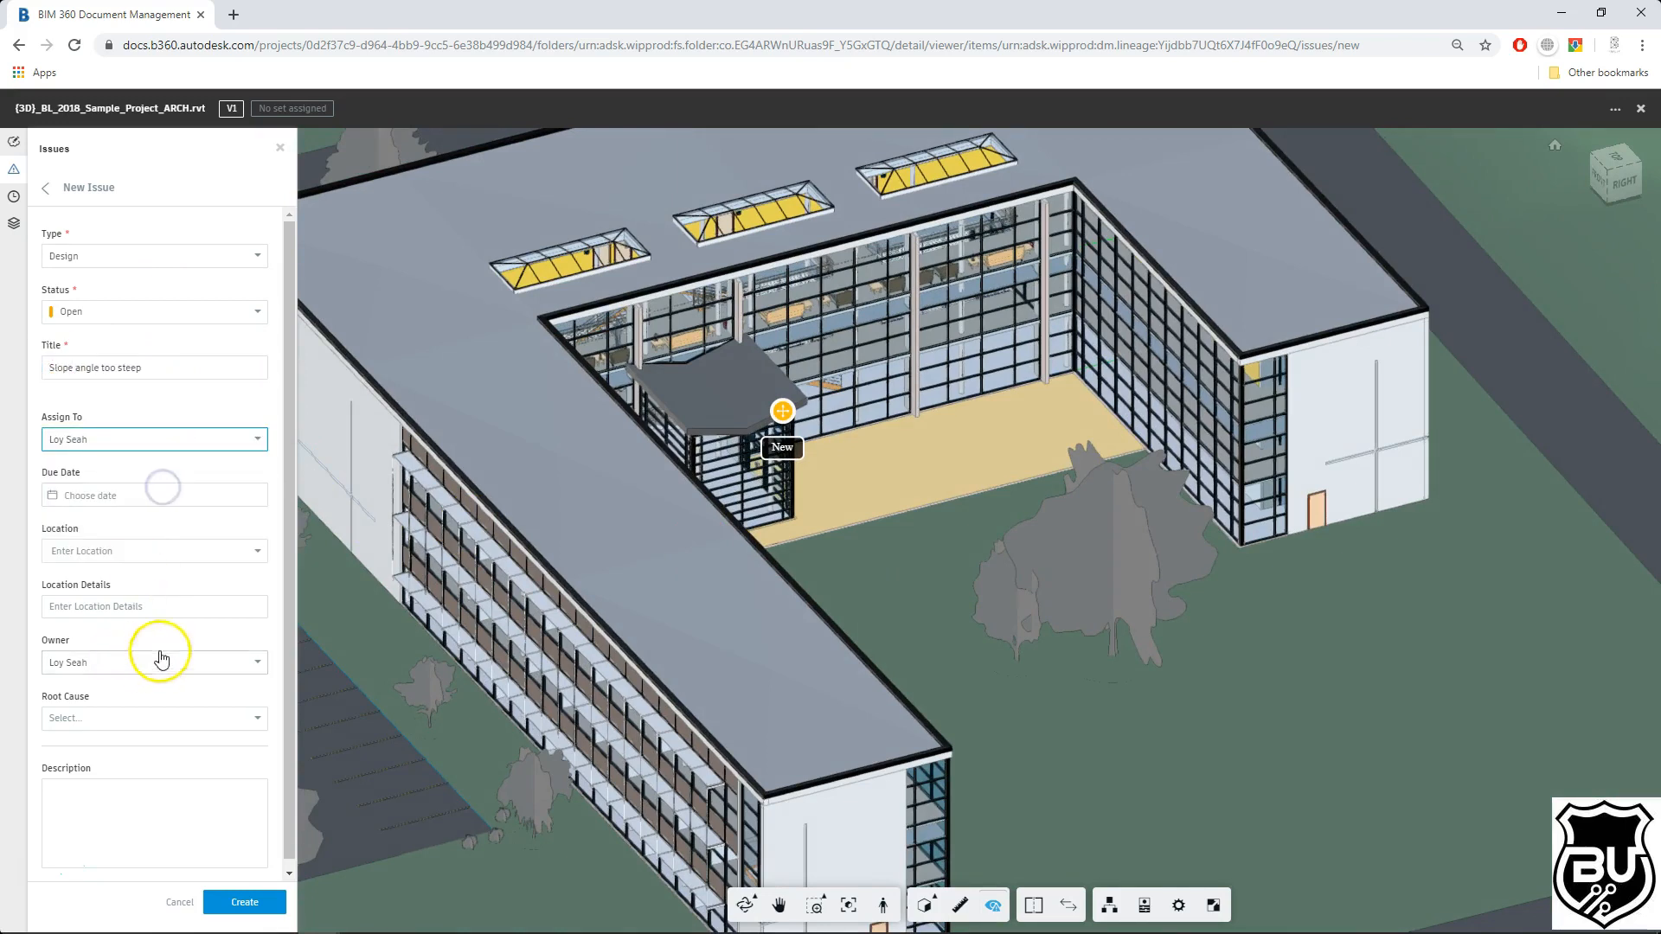
left_click(138, 785)
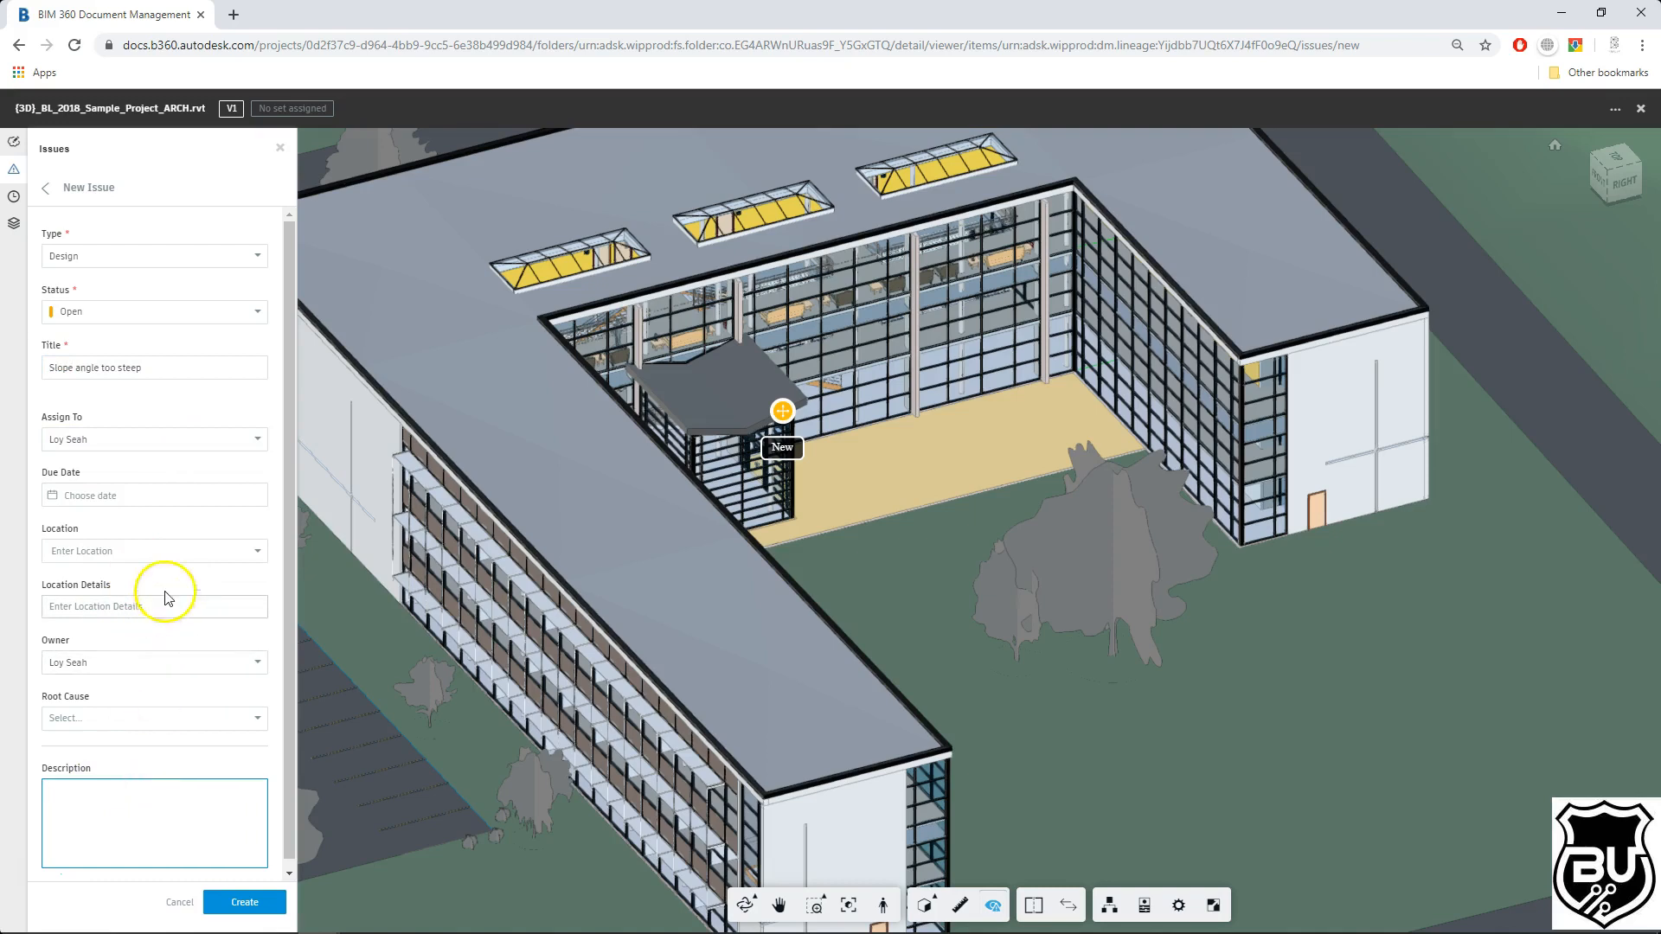
left_click(167, 504)
left_click(193, 530)
left_click(129, 597)
Step: Enter the description "Change to 5 degree slope" and create the issue
left_click(104, 785)
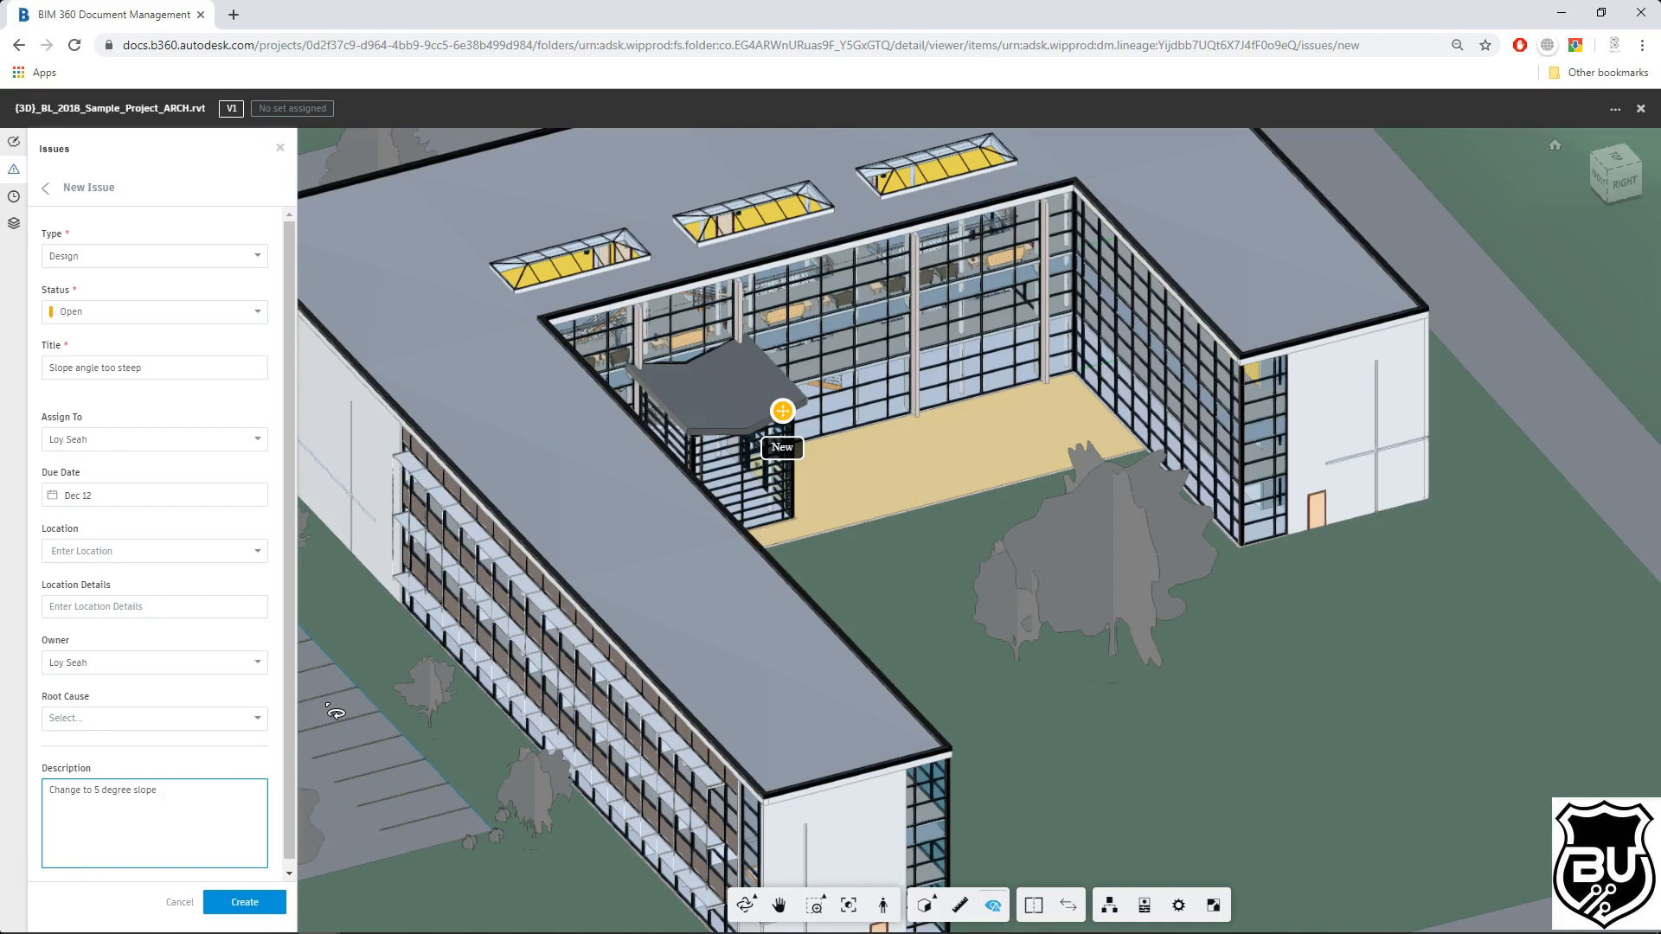
left_click(311, 695)
left_click(178, 798)
left_click(259, 902)
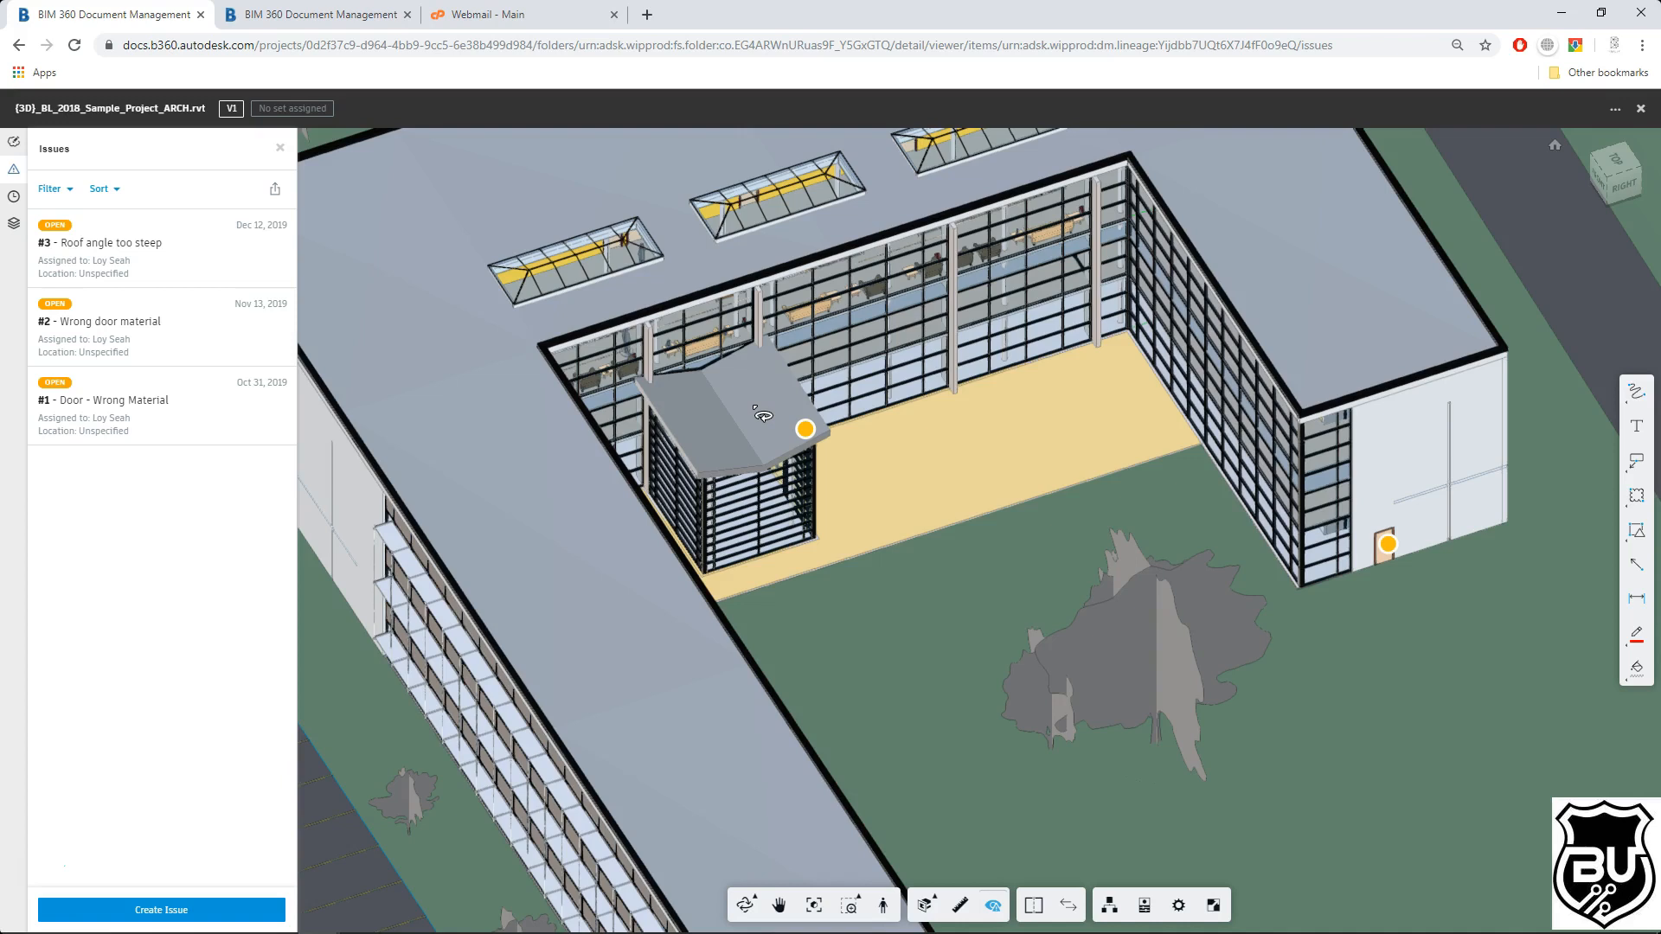
Step: Check the issues list in the other Document Management tab and the webmail inbox, then return to the viewer
left_click(294, 18)
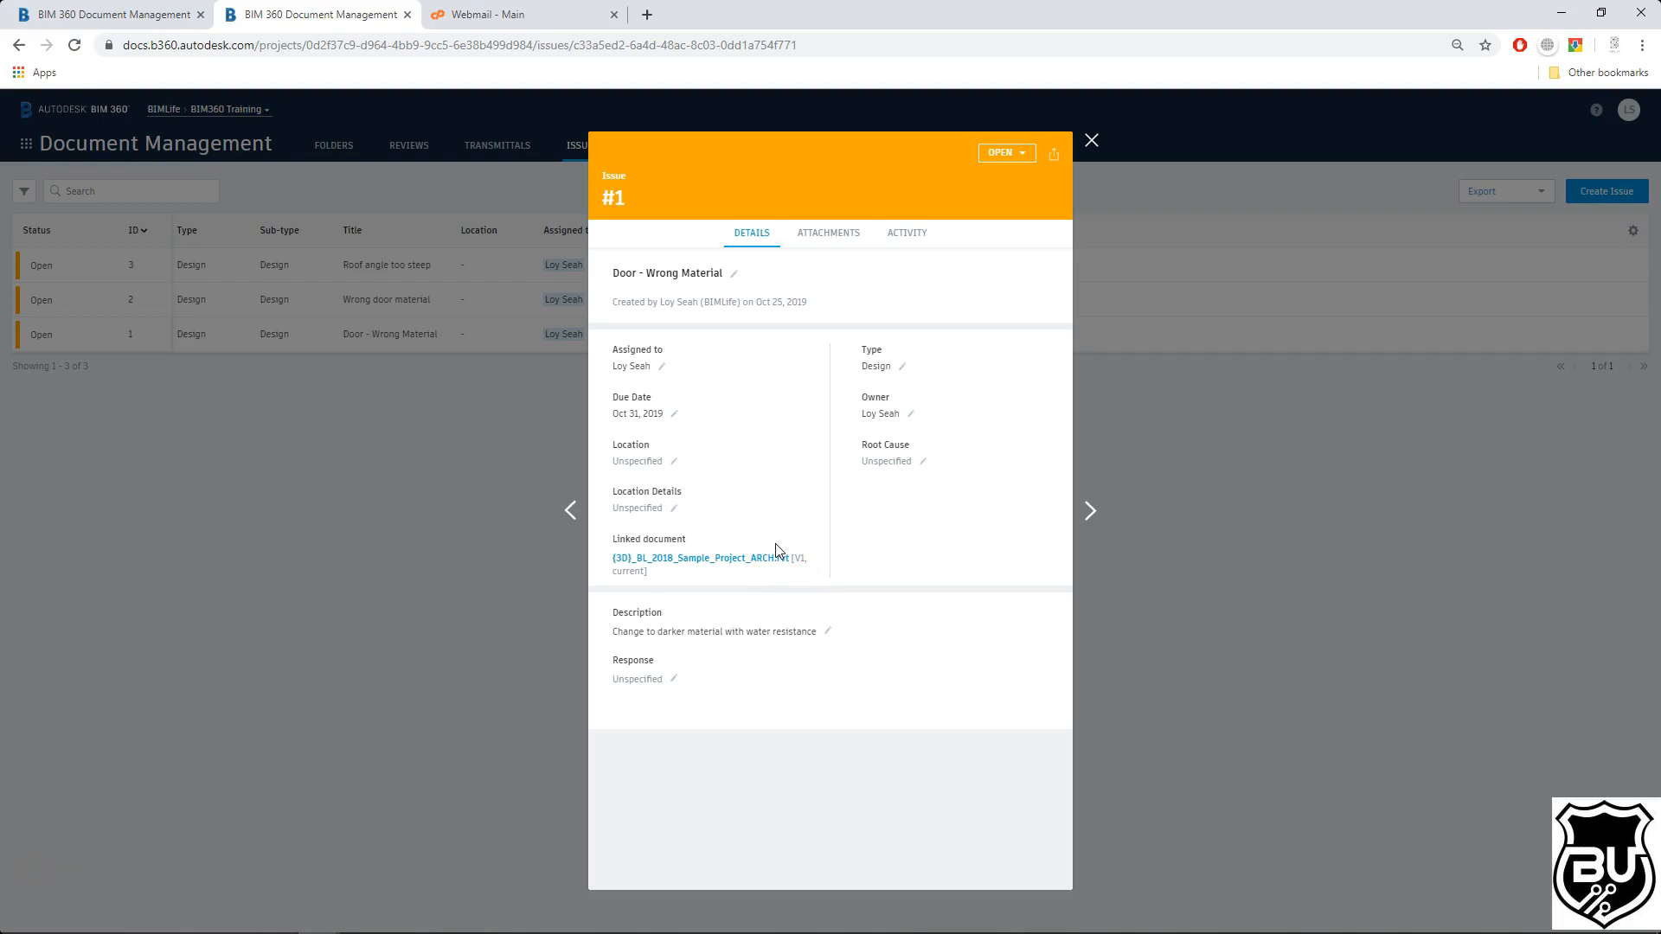
left_click(408, 15)
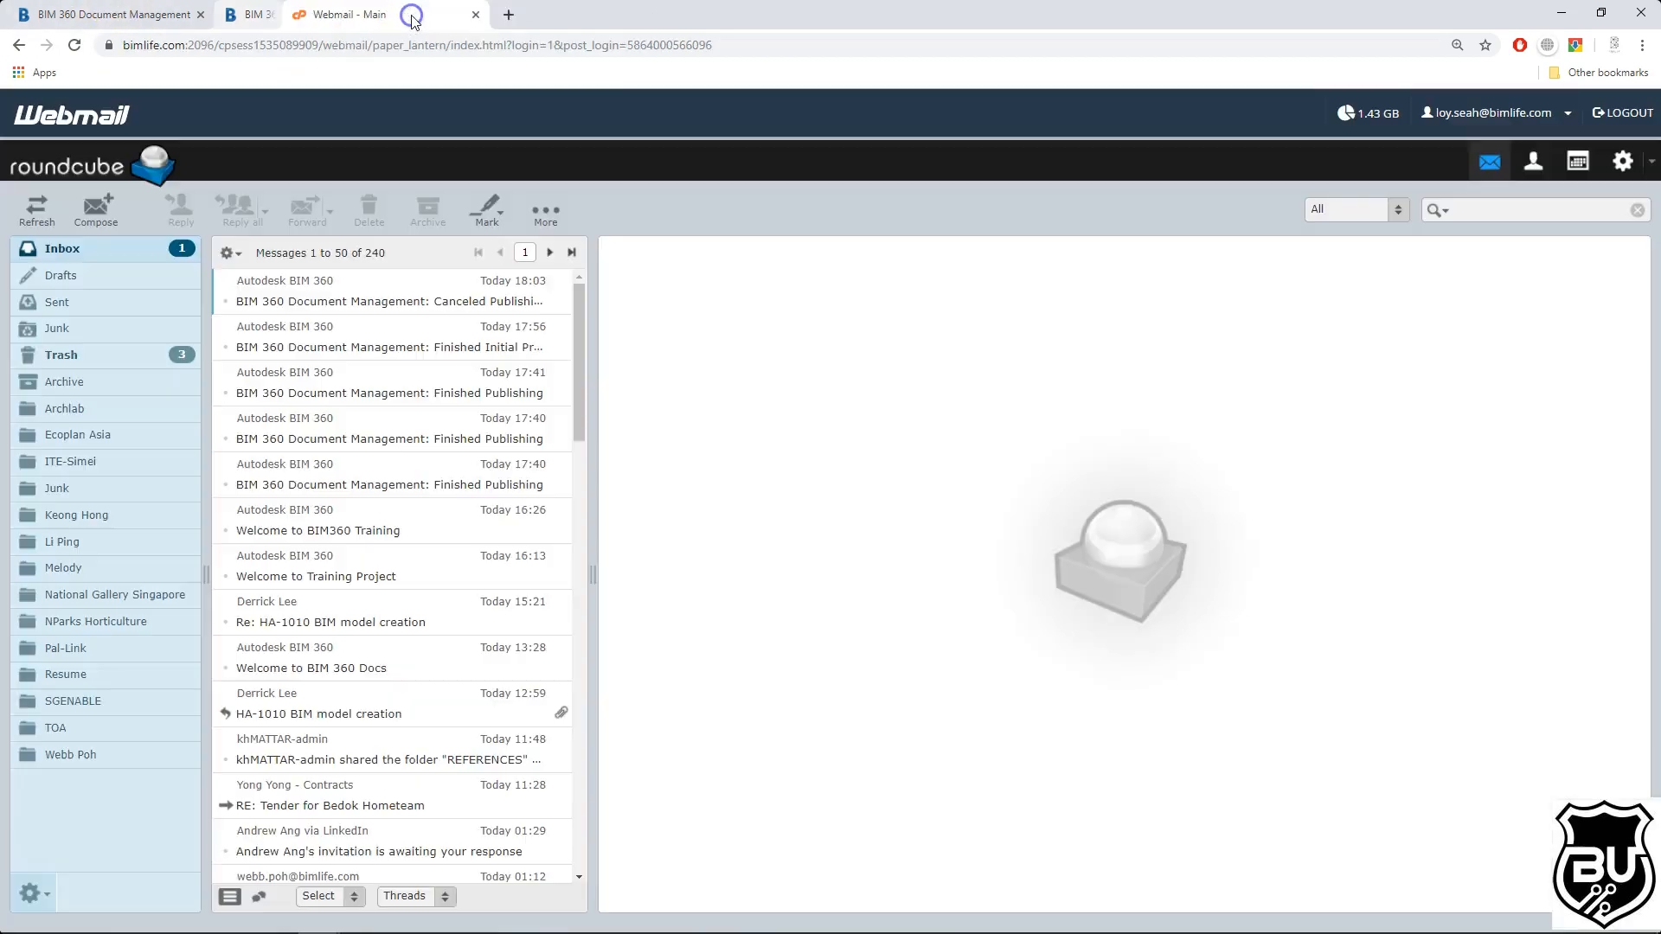
left_click(407, 14)
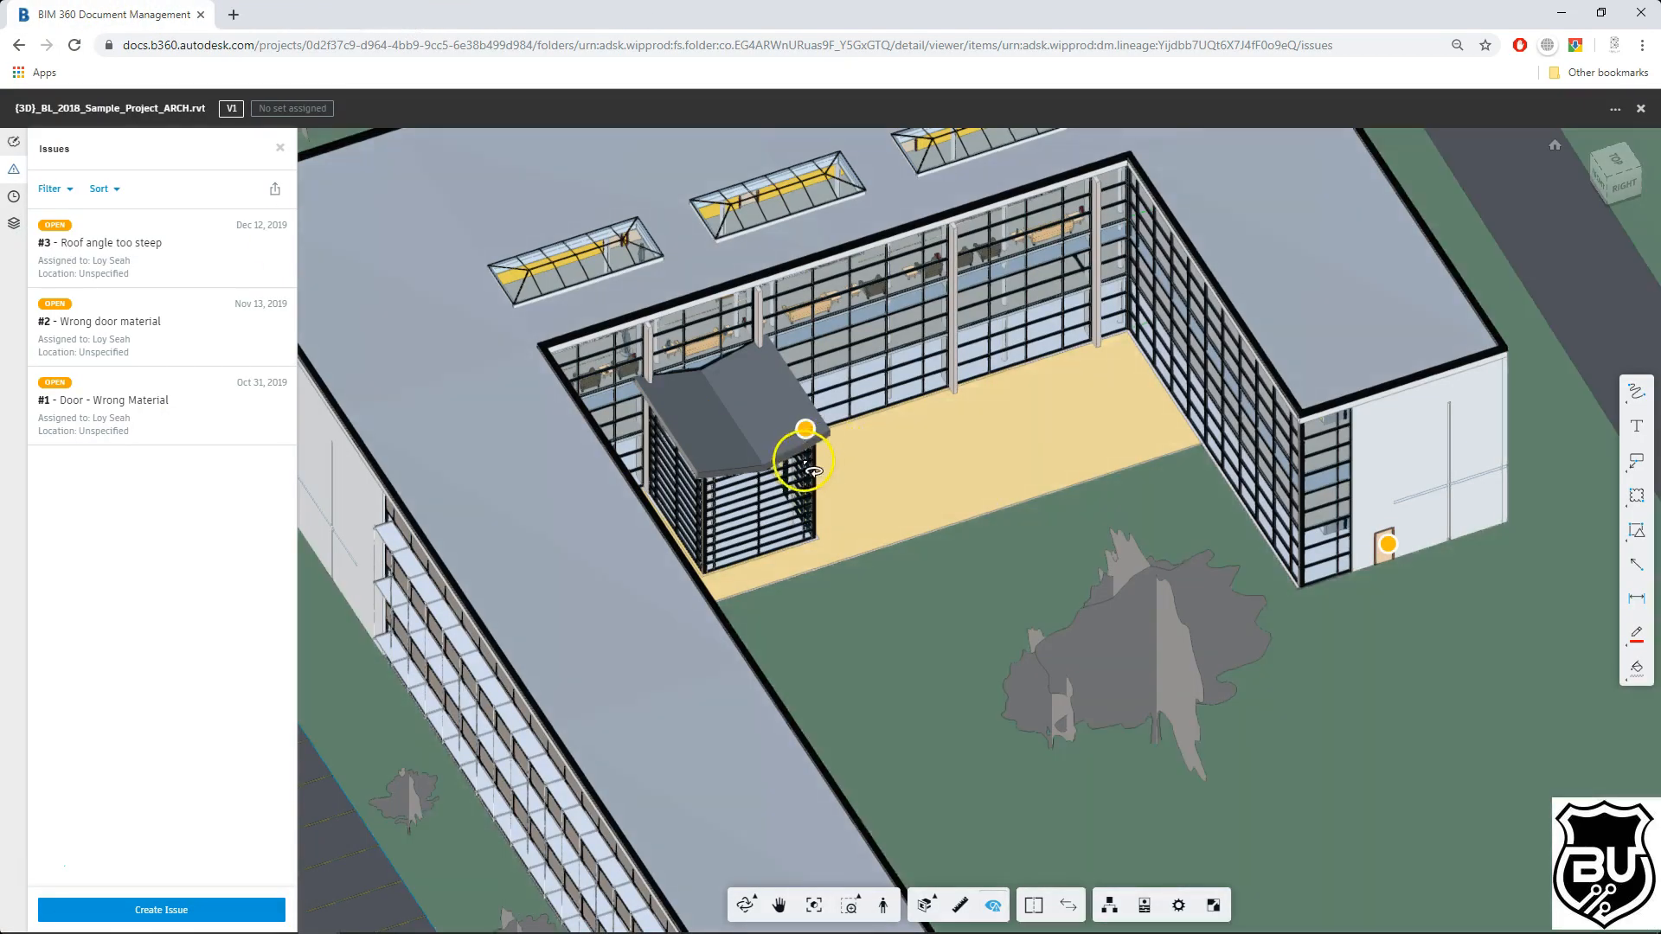
Step: Filter the issue list to issues assigned to the project user and apply the filter
scroll(818, 459, "down", 4)
left_click_drag(1020, 616, 1064, 579)
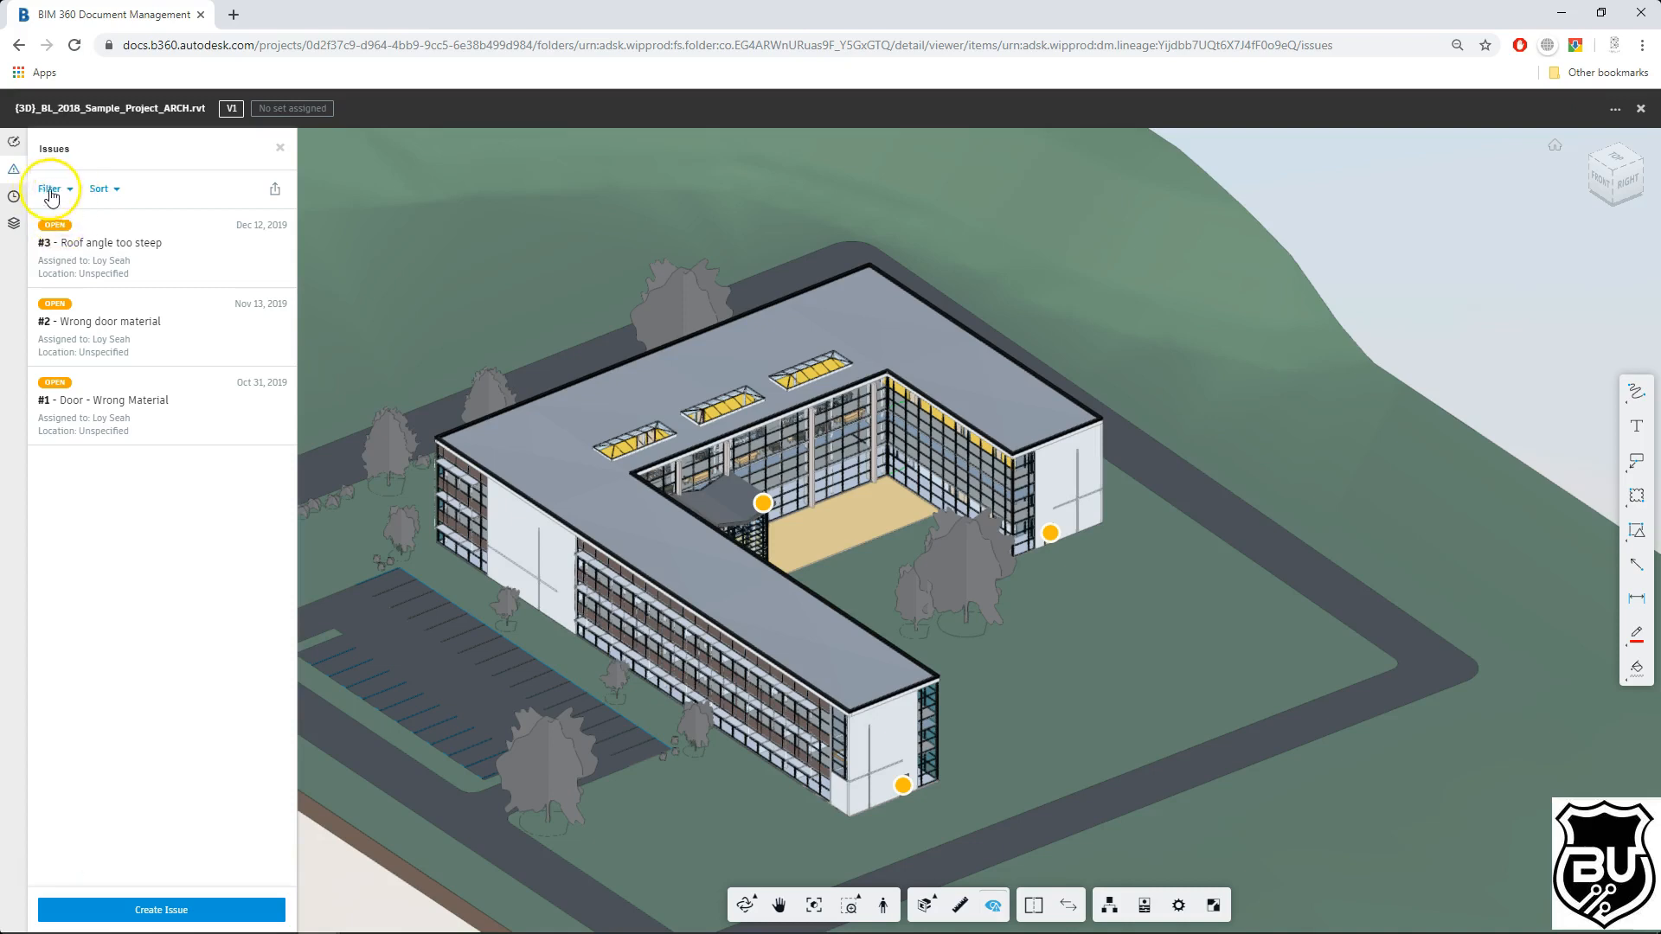
left_click(56, 190)
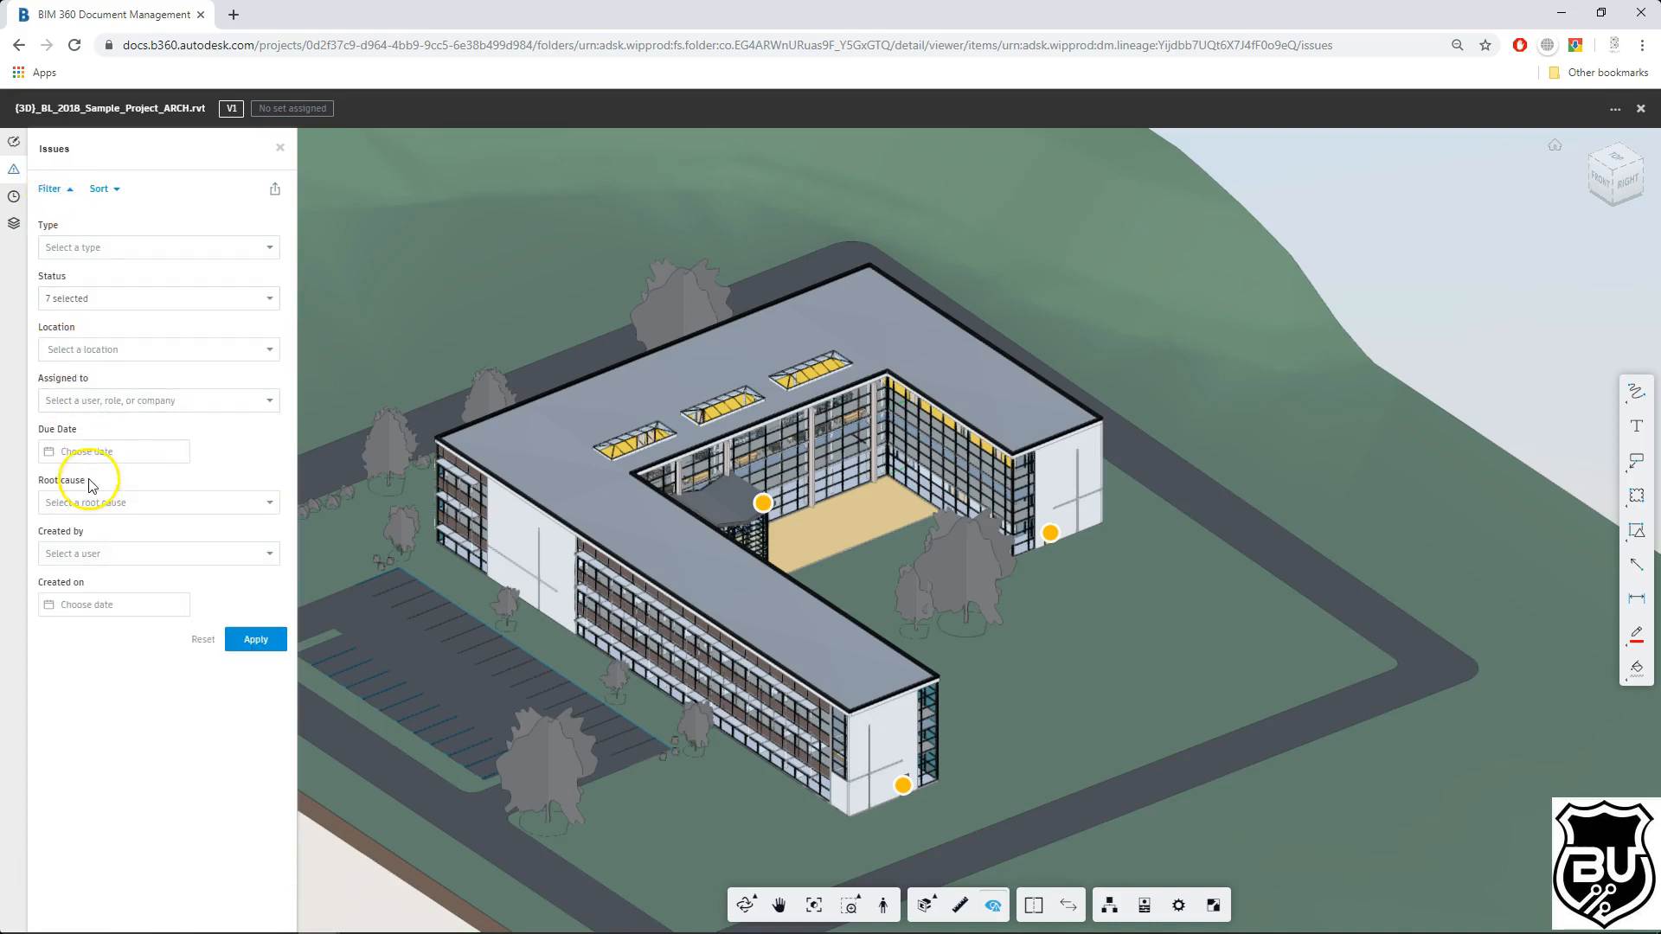
left_click(104, 400)
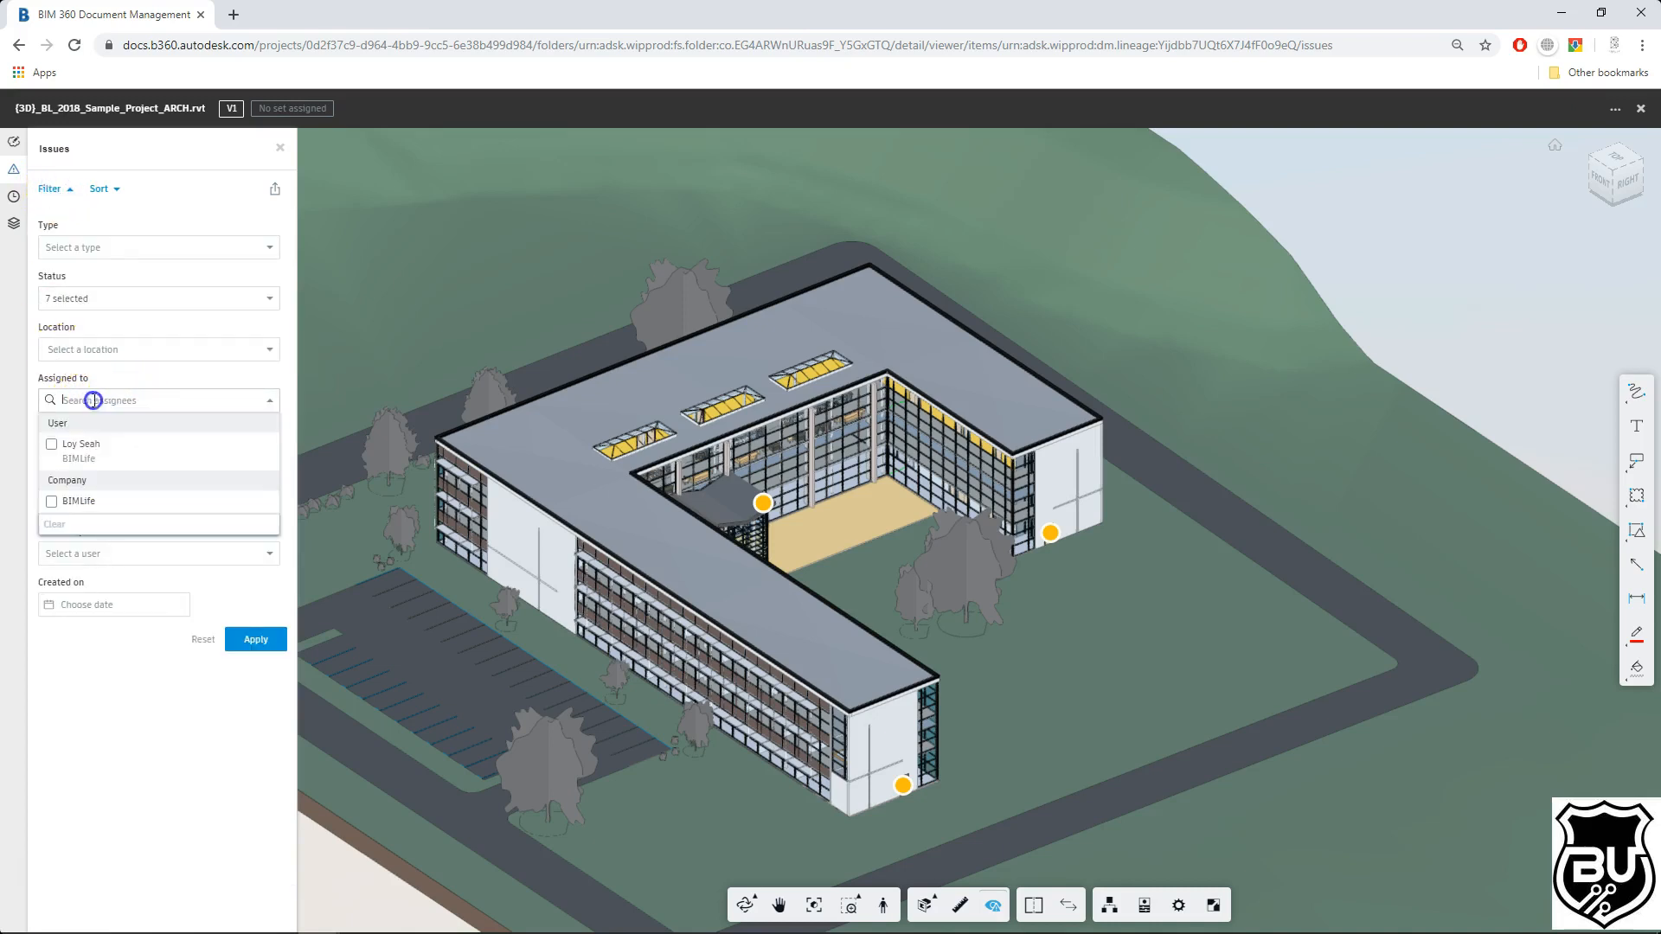
left_click(66, 454)
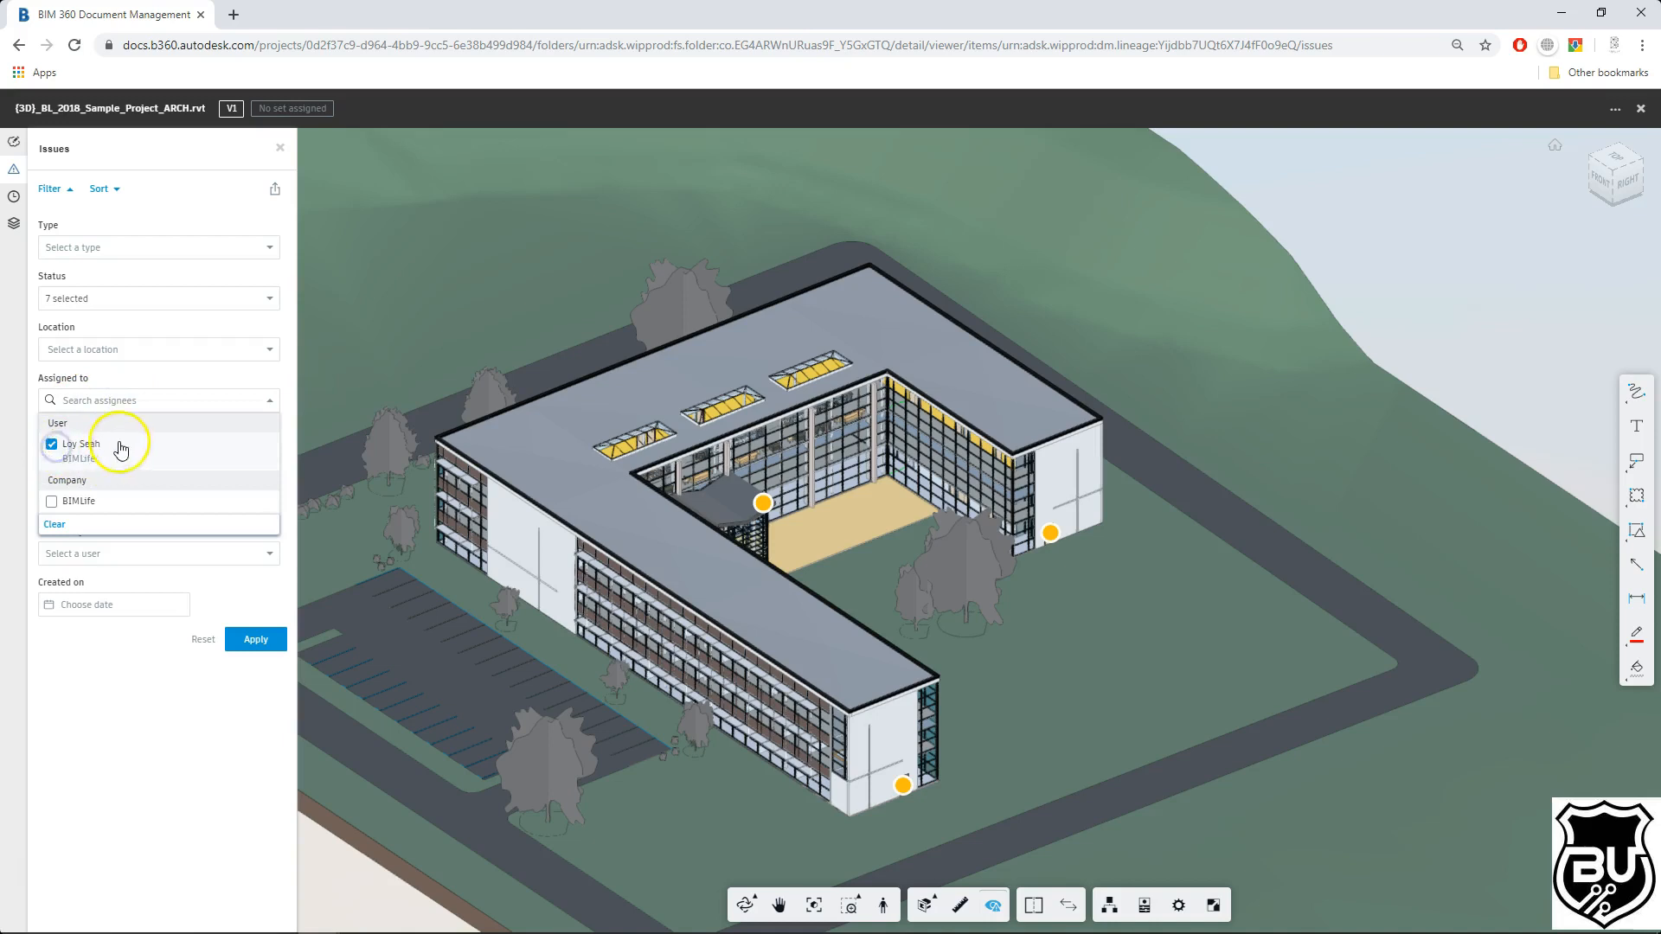
left_click(124, 381)
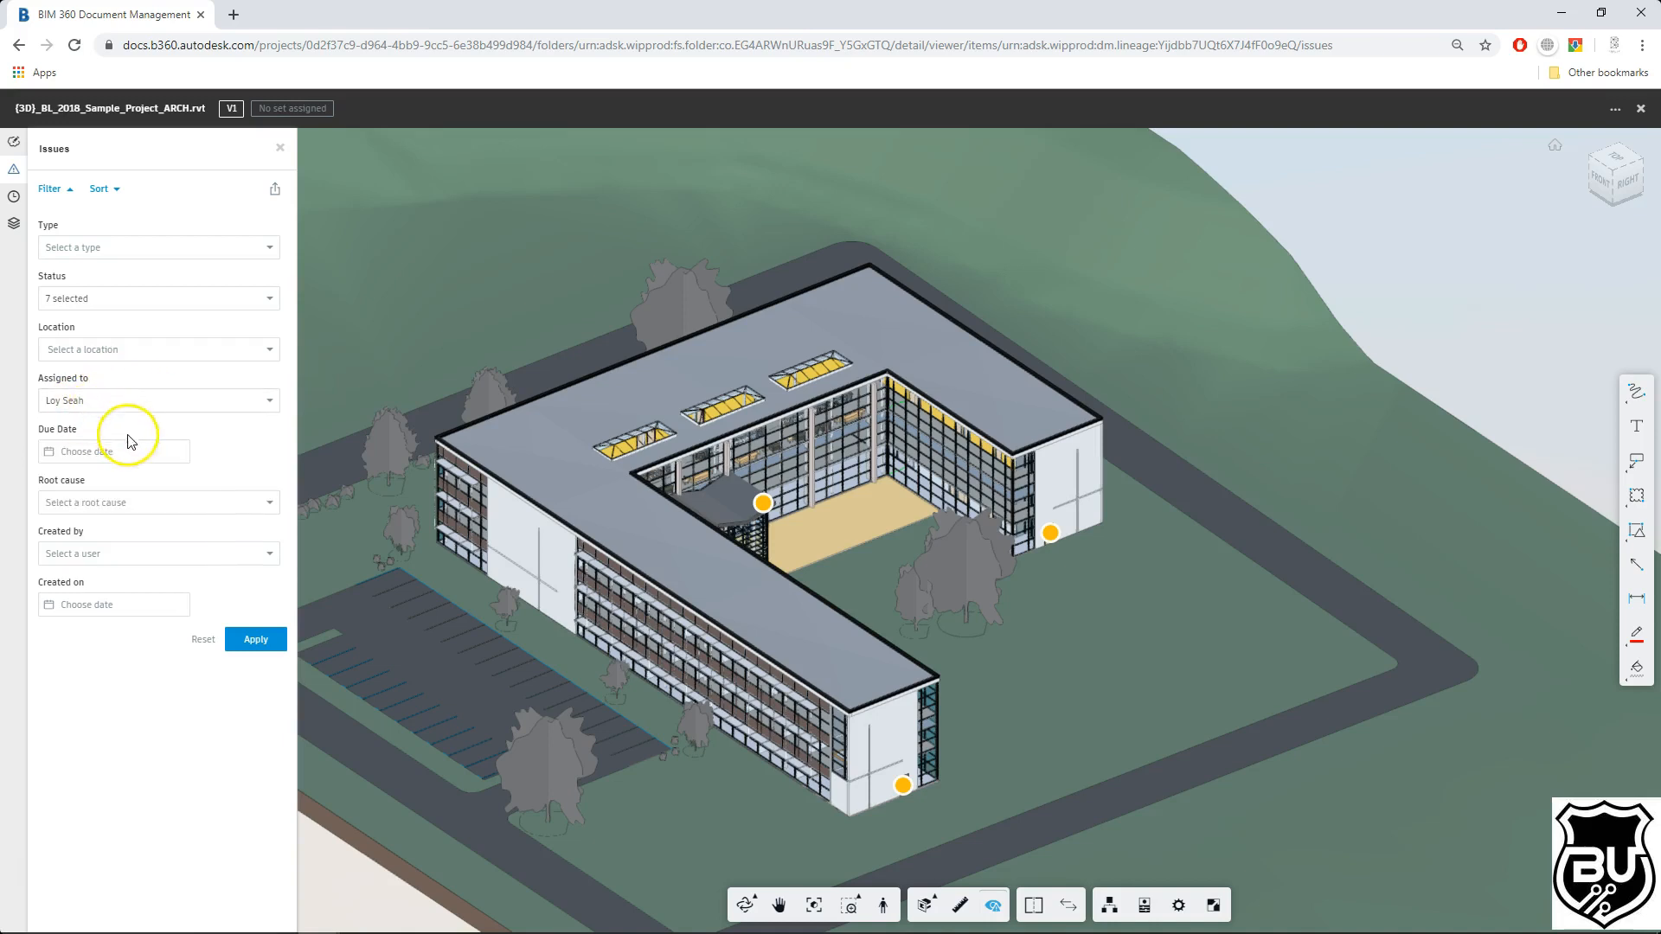
left_click(262, 640)
left_click(201, 643)
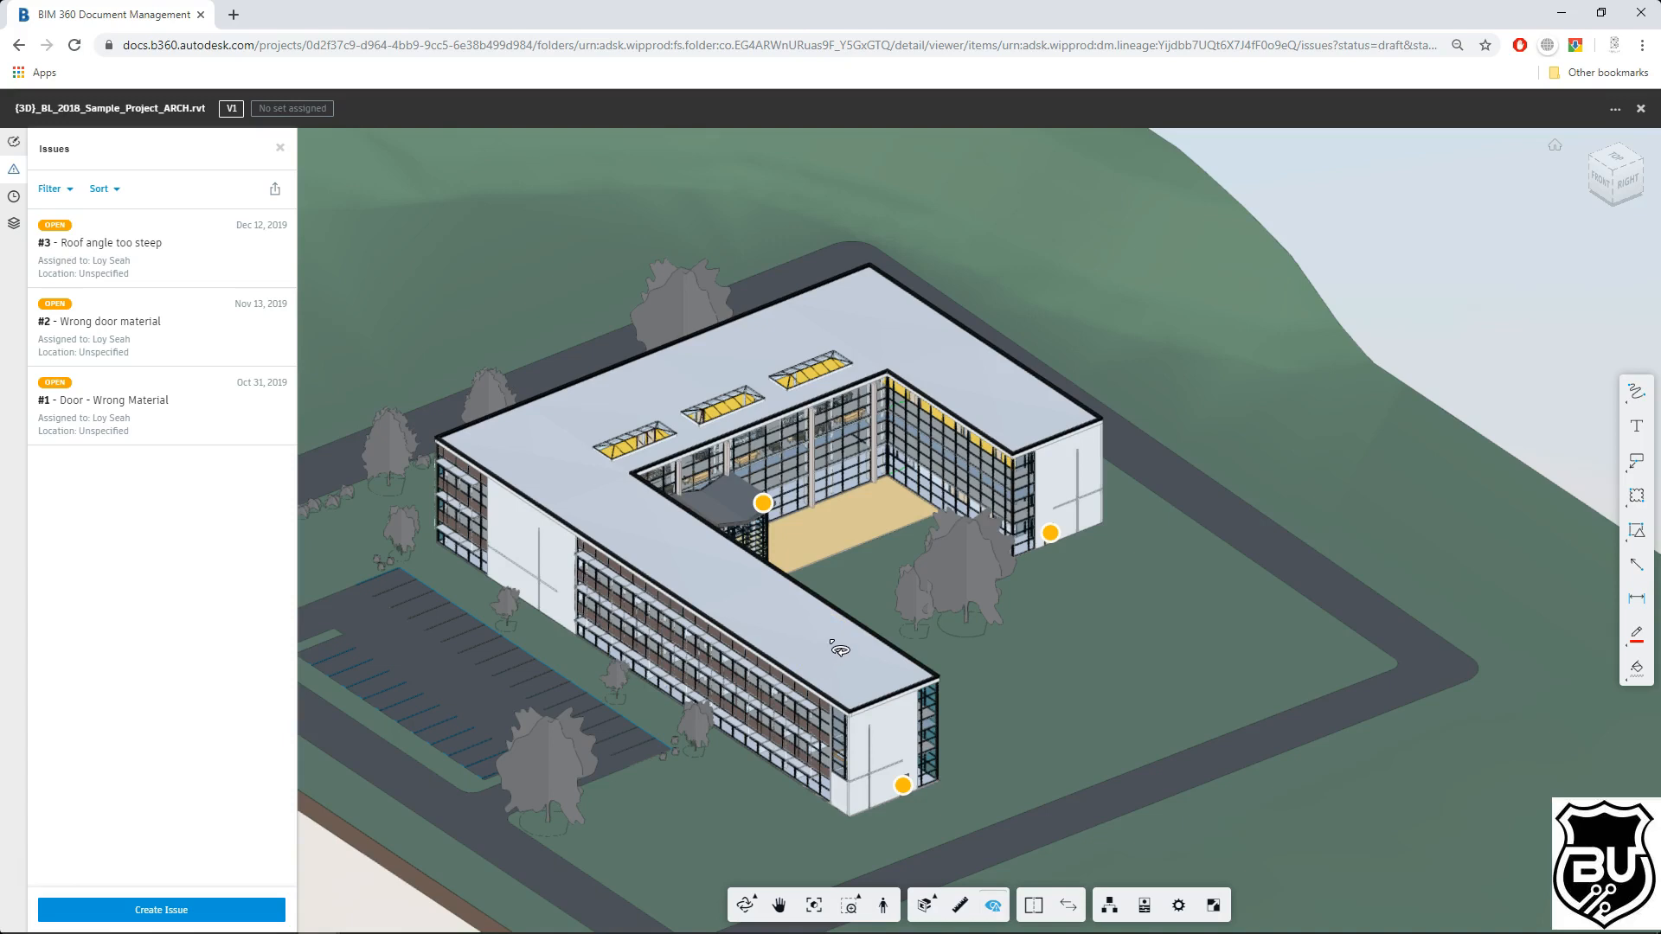
Step: Open issue #1 and change its status to Answered
left_click(415, 396)
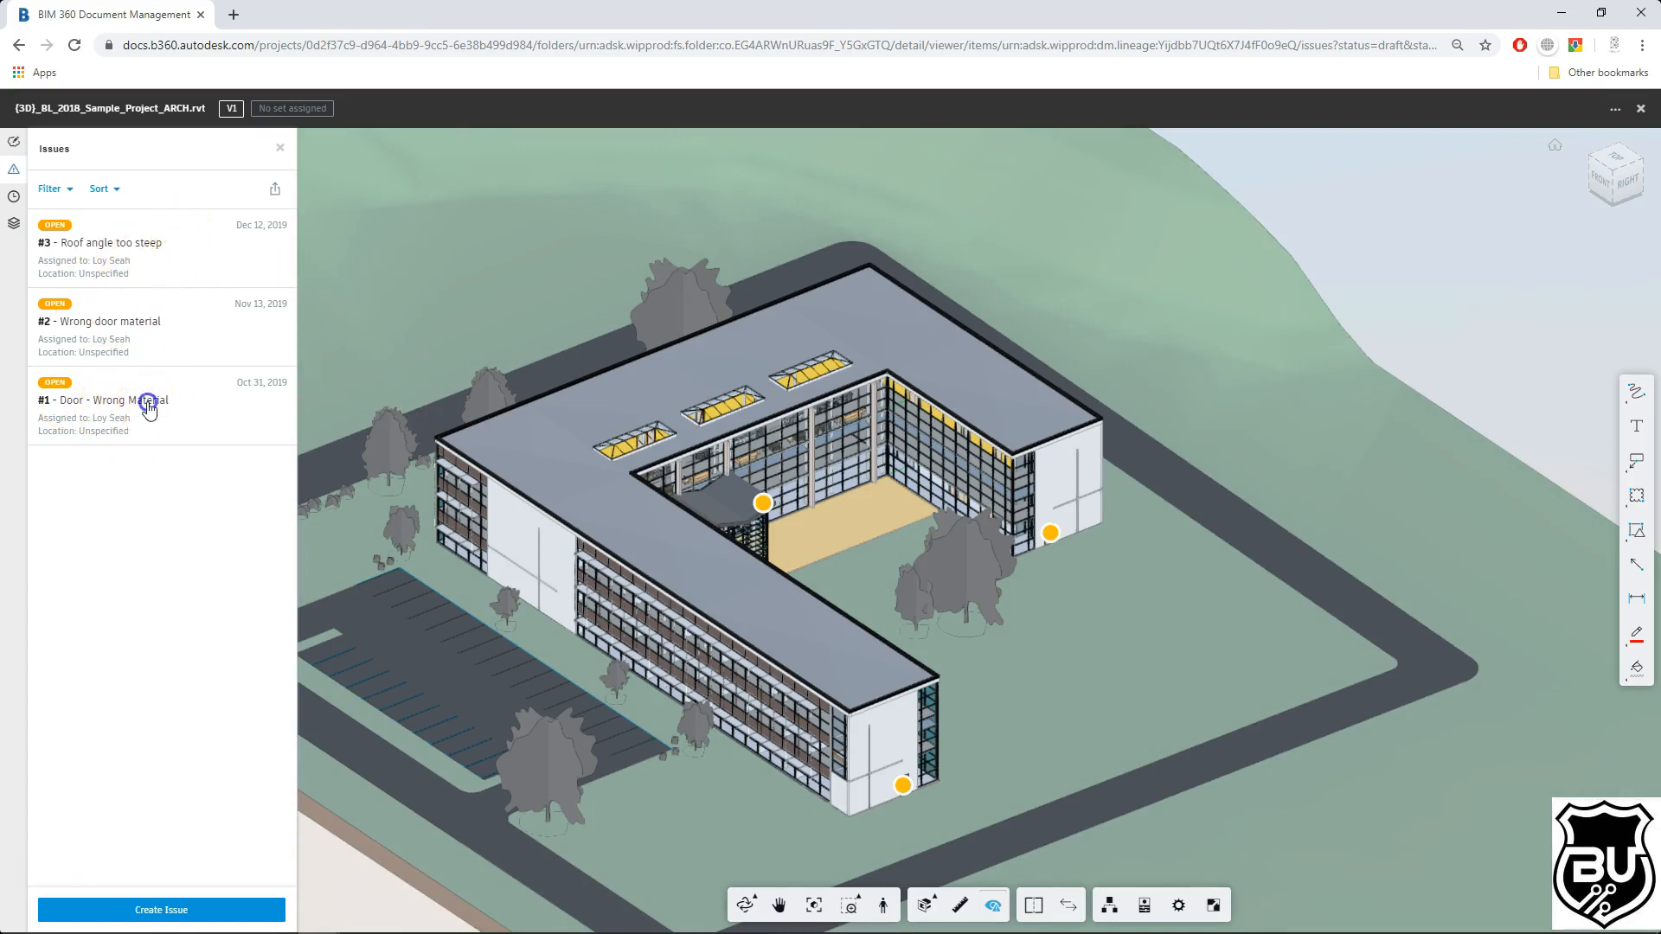
left_click(143, 402)
left_click(232, 188)
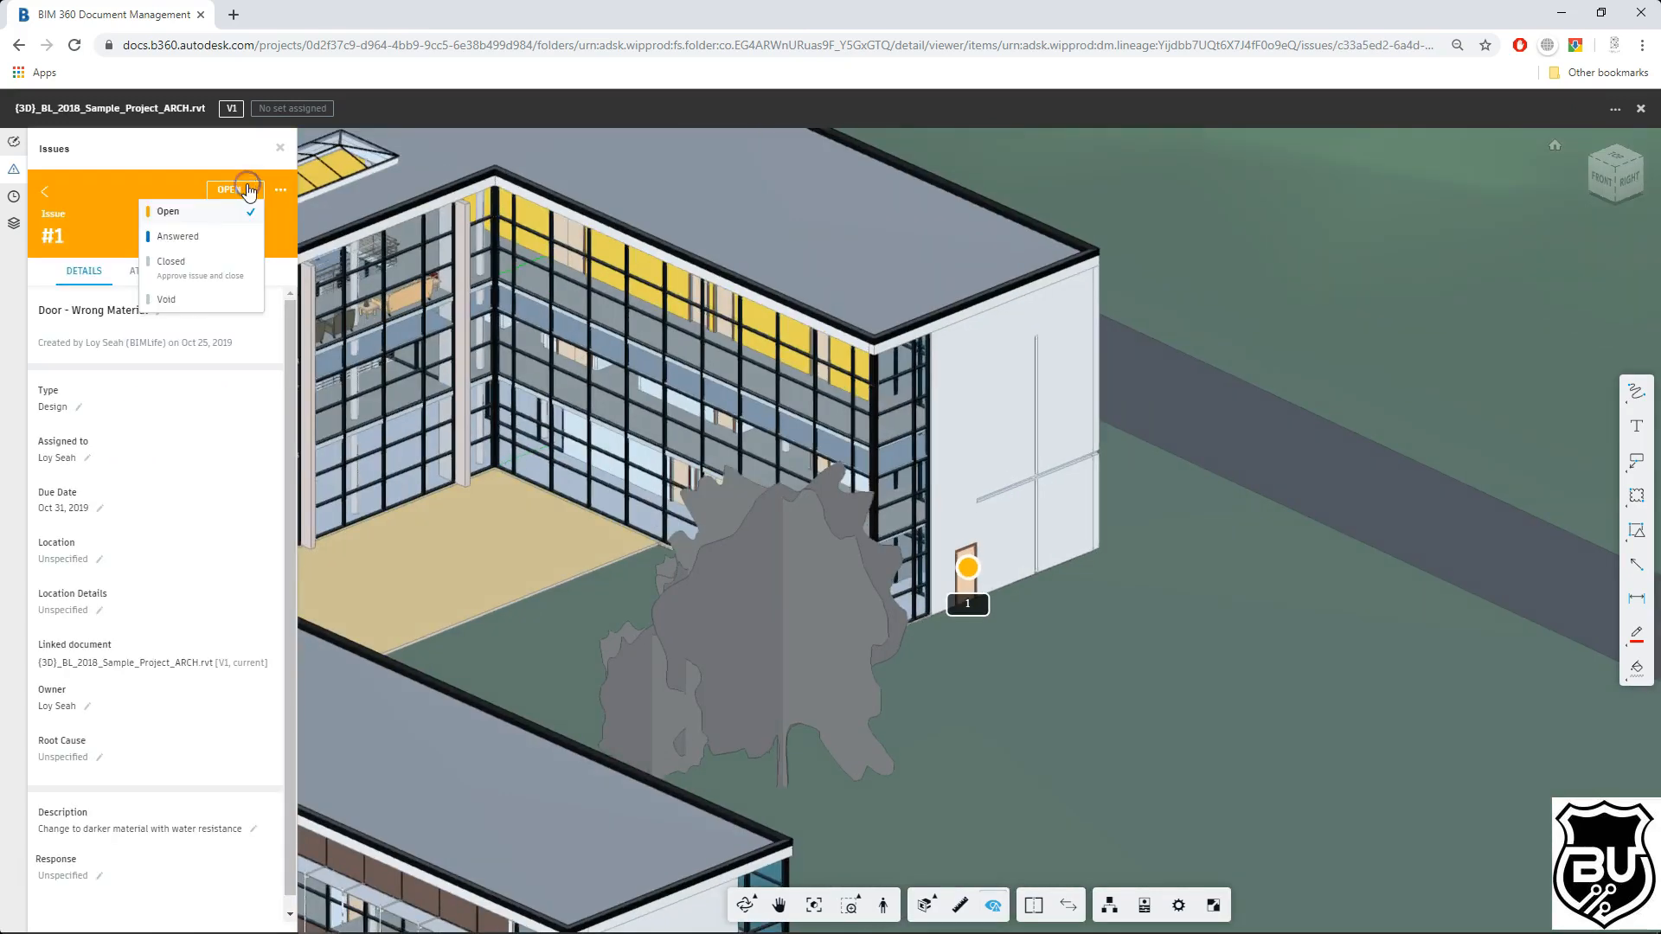
left_click(216, 238)
left_click(106, 445)
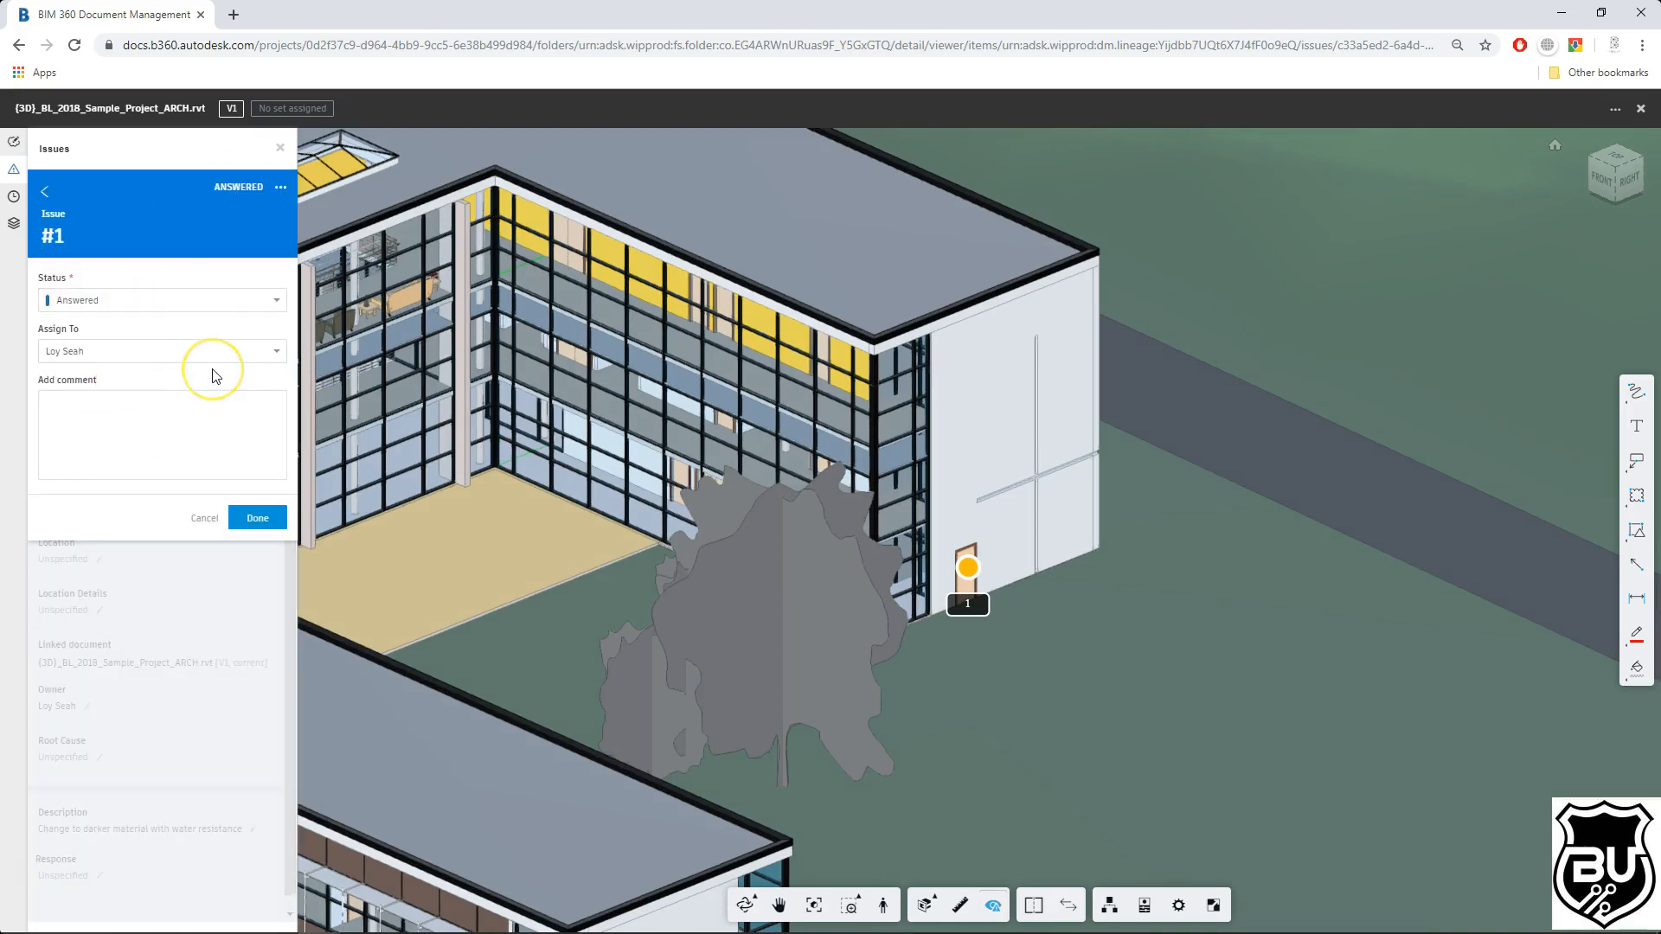
Step: Add the comment "Issue solve" to the status change and confirm it
type("Issue solve")
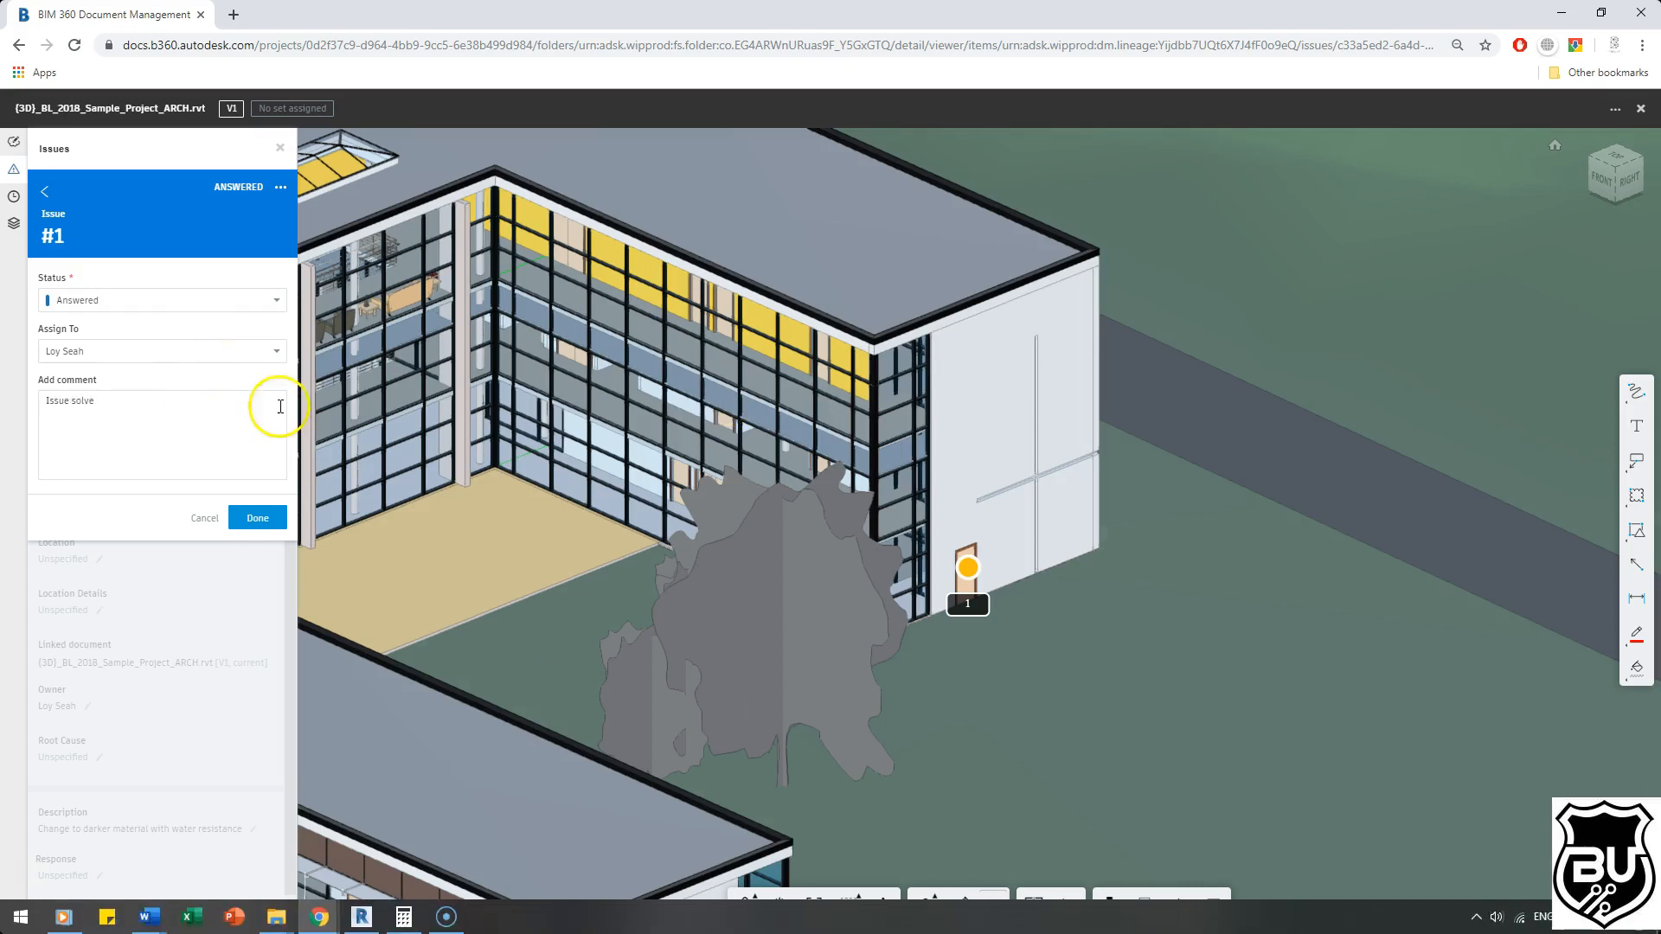
left_click(221, 409)
type("e 25/10/2019")
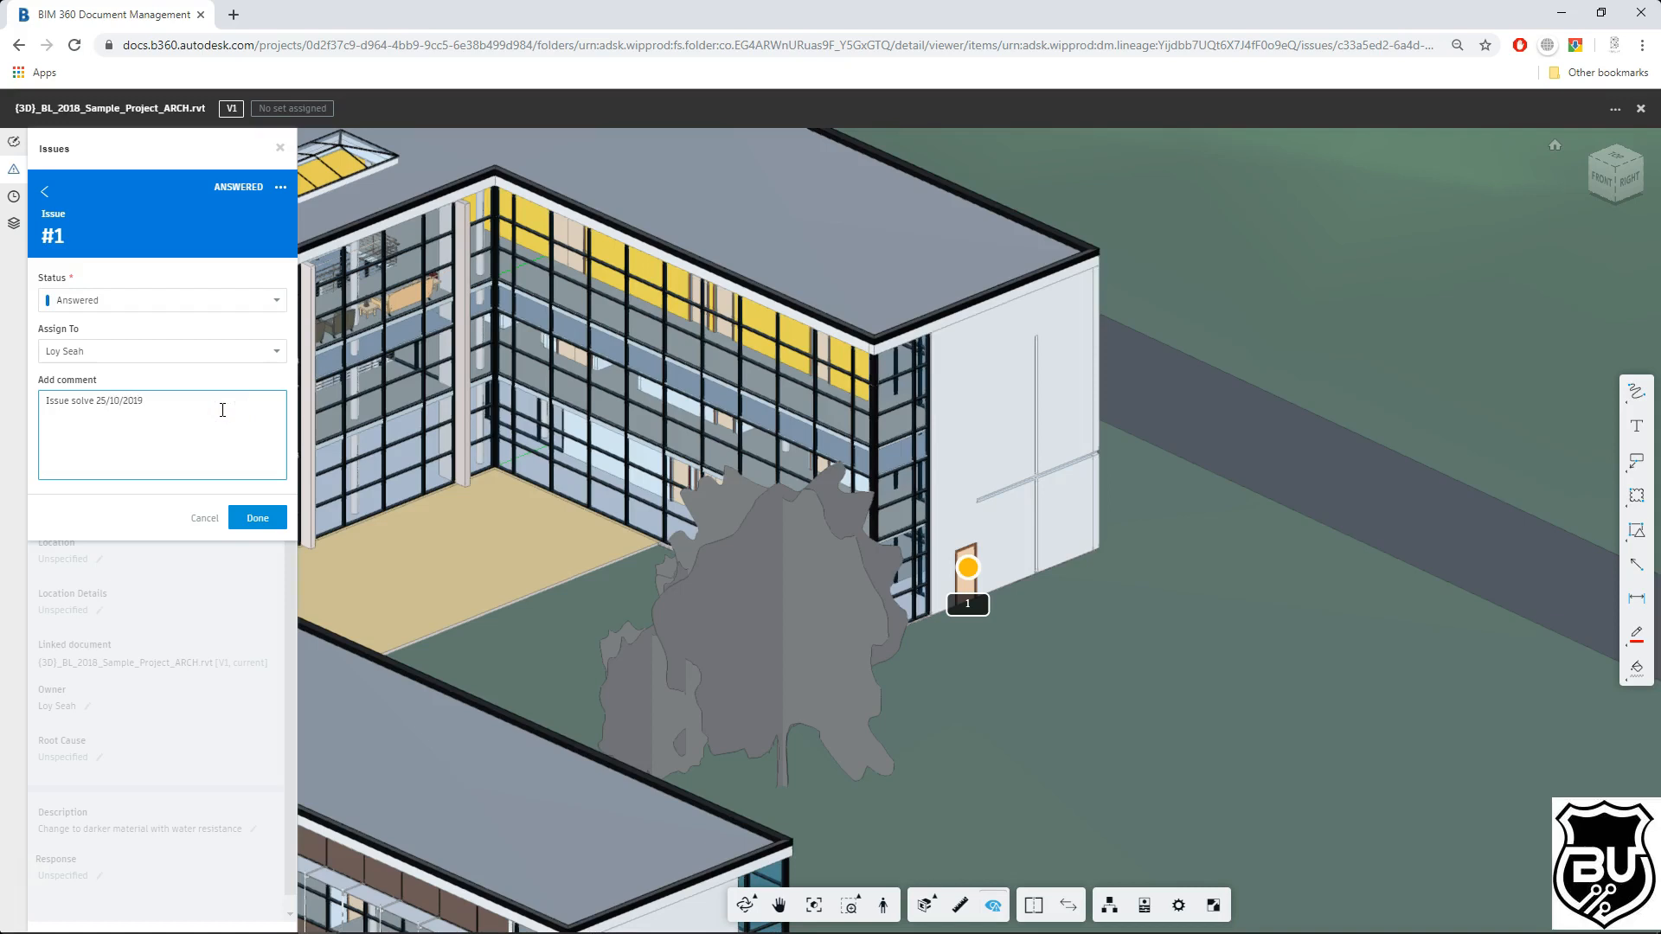
left_click(186, 407)
left_click_drag(187, 406, 96, 401)
left_click(179, 413)
left_click_drag(94, 400, 179, 395)
key("BackSpace")
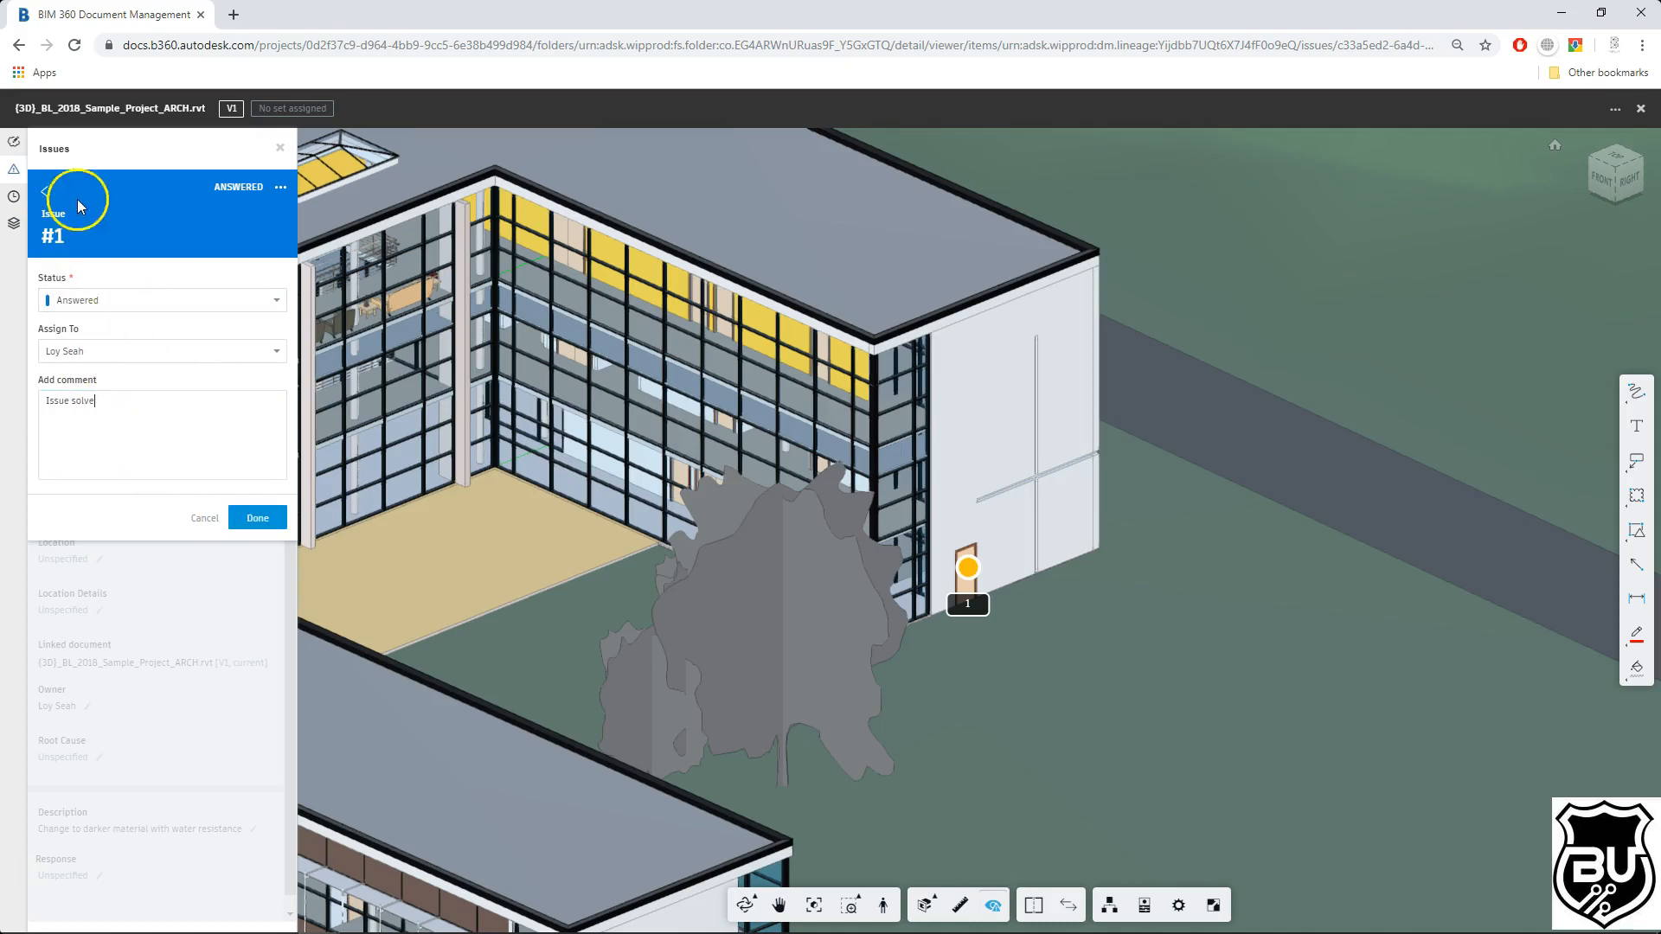
left_click(264, 519)
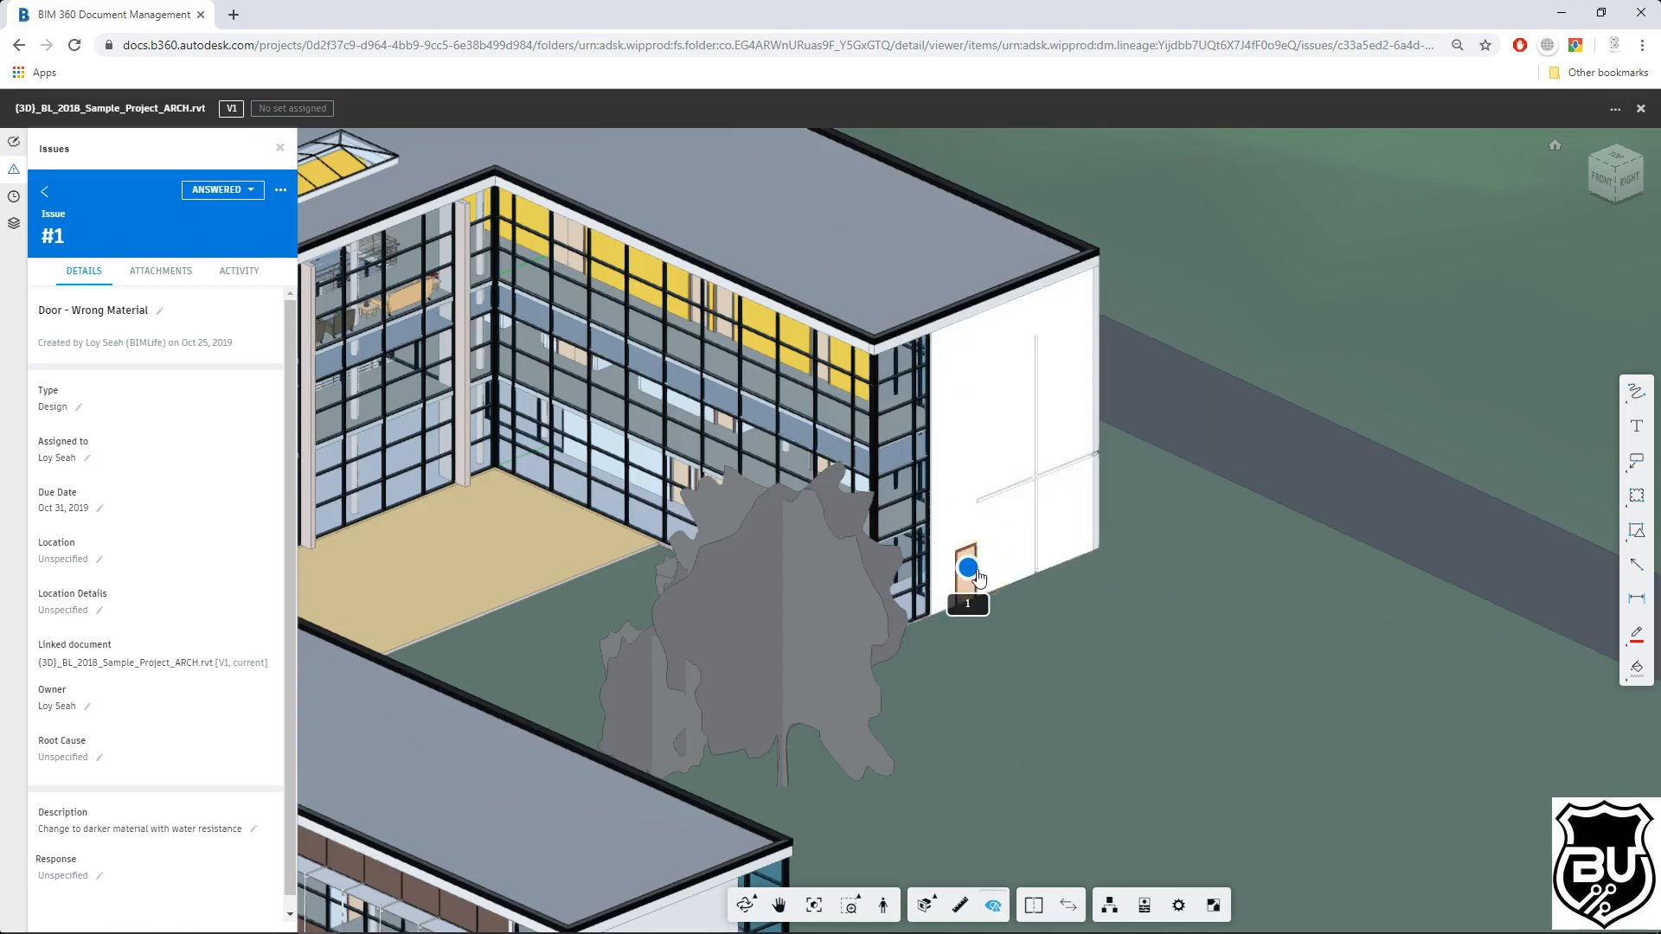
Step: Select the issue #1 pushpin on the door in the model
left_click(967, 567)
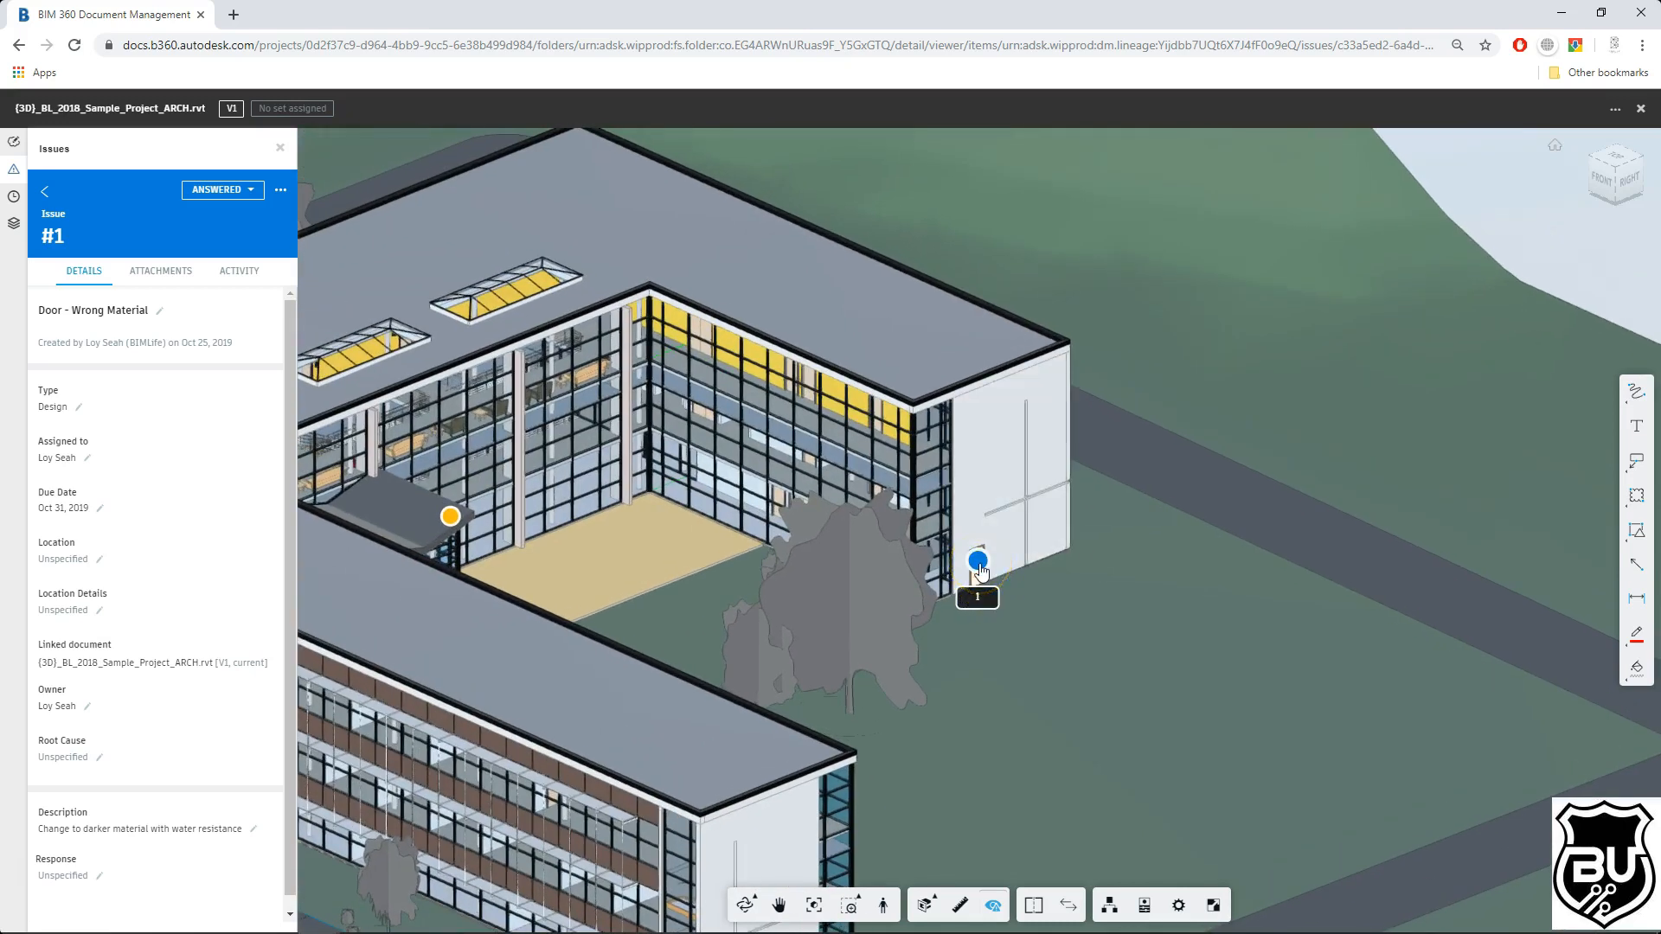
left_click(974, 563)
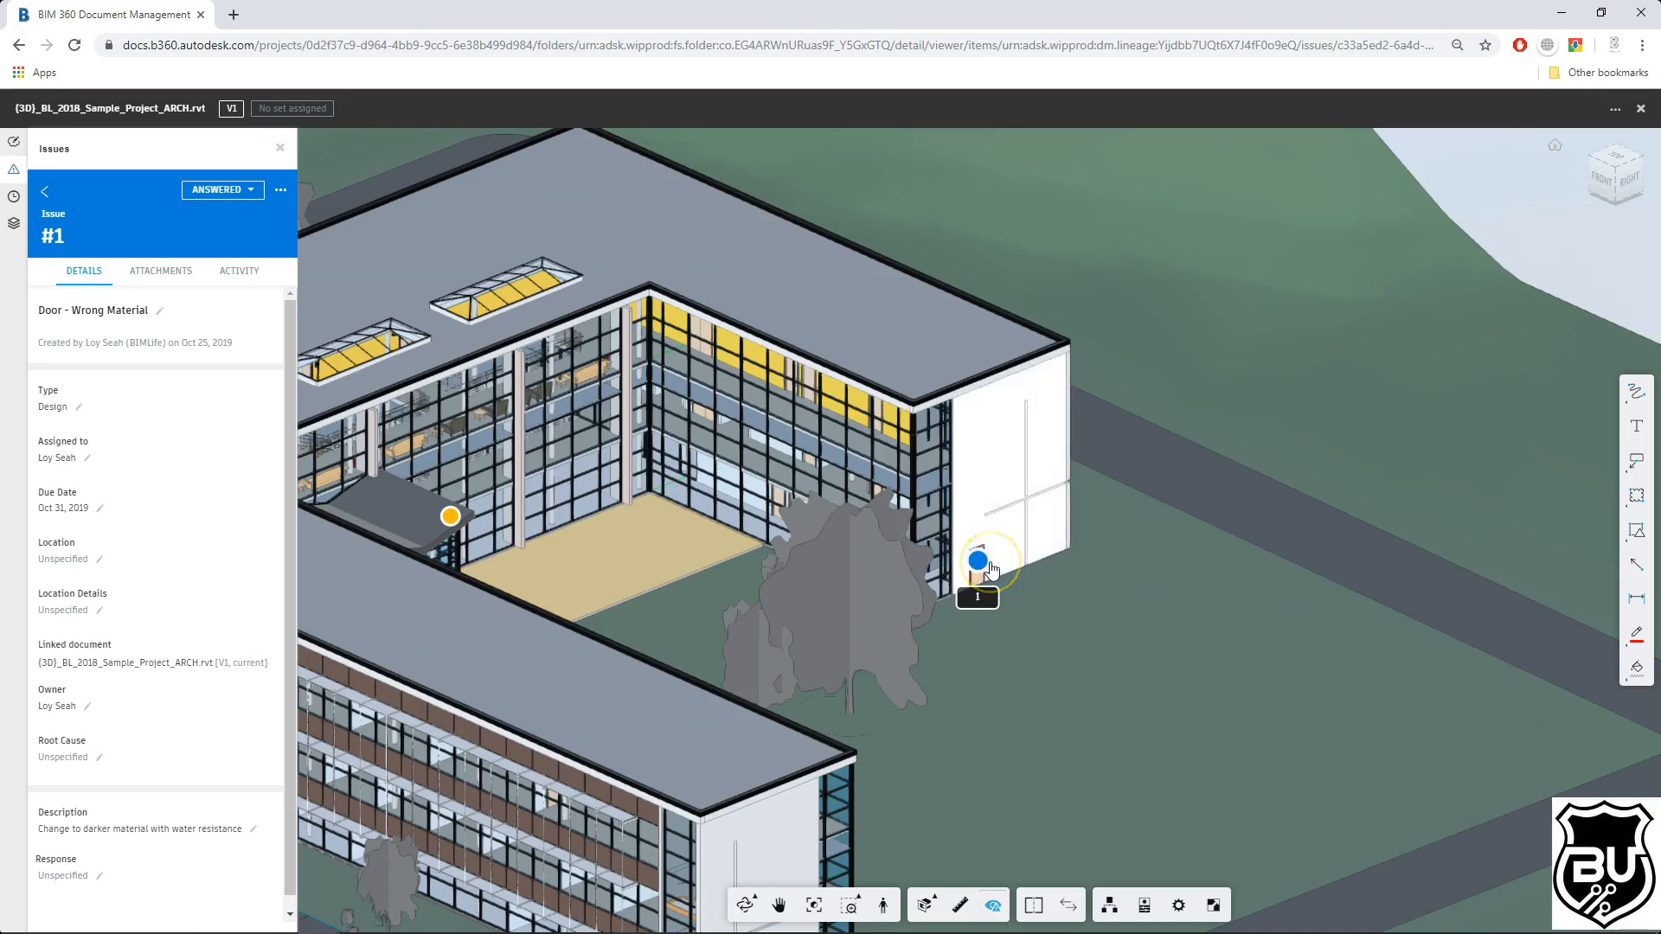
left_click(978, 564)
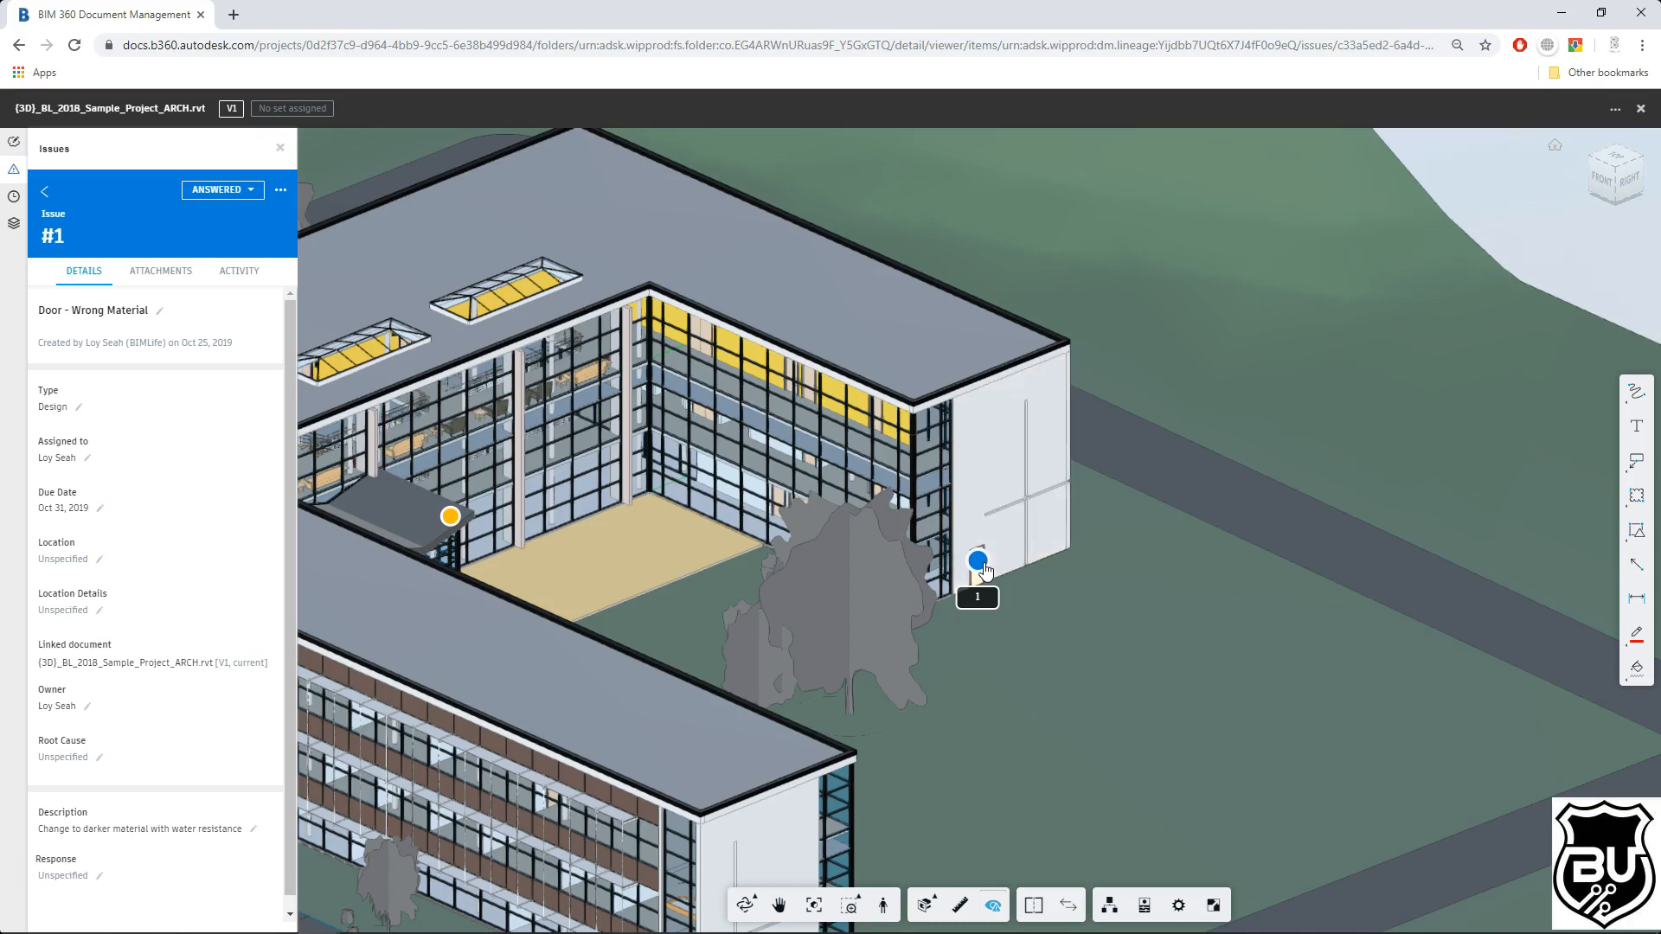
Step: Select the issue #1 pushpin on the door and change the issue's status to Closed
left_click(980, 562)
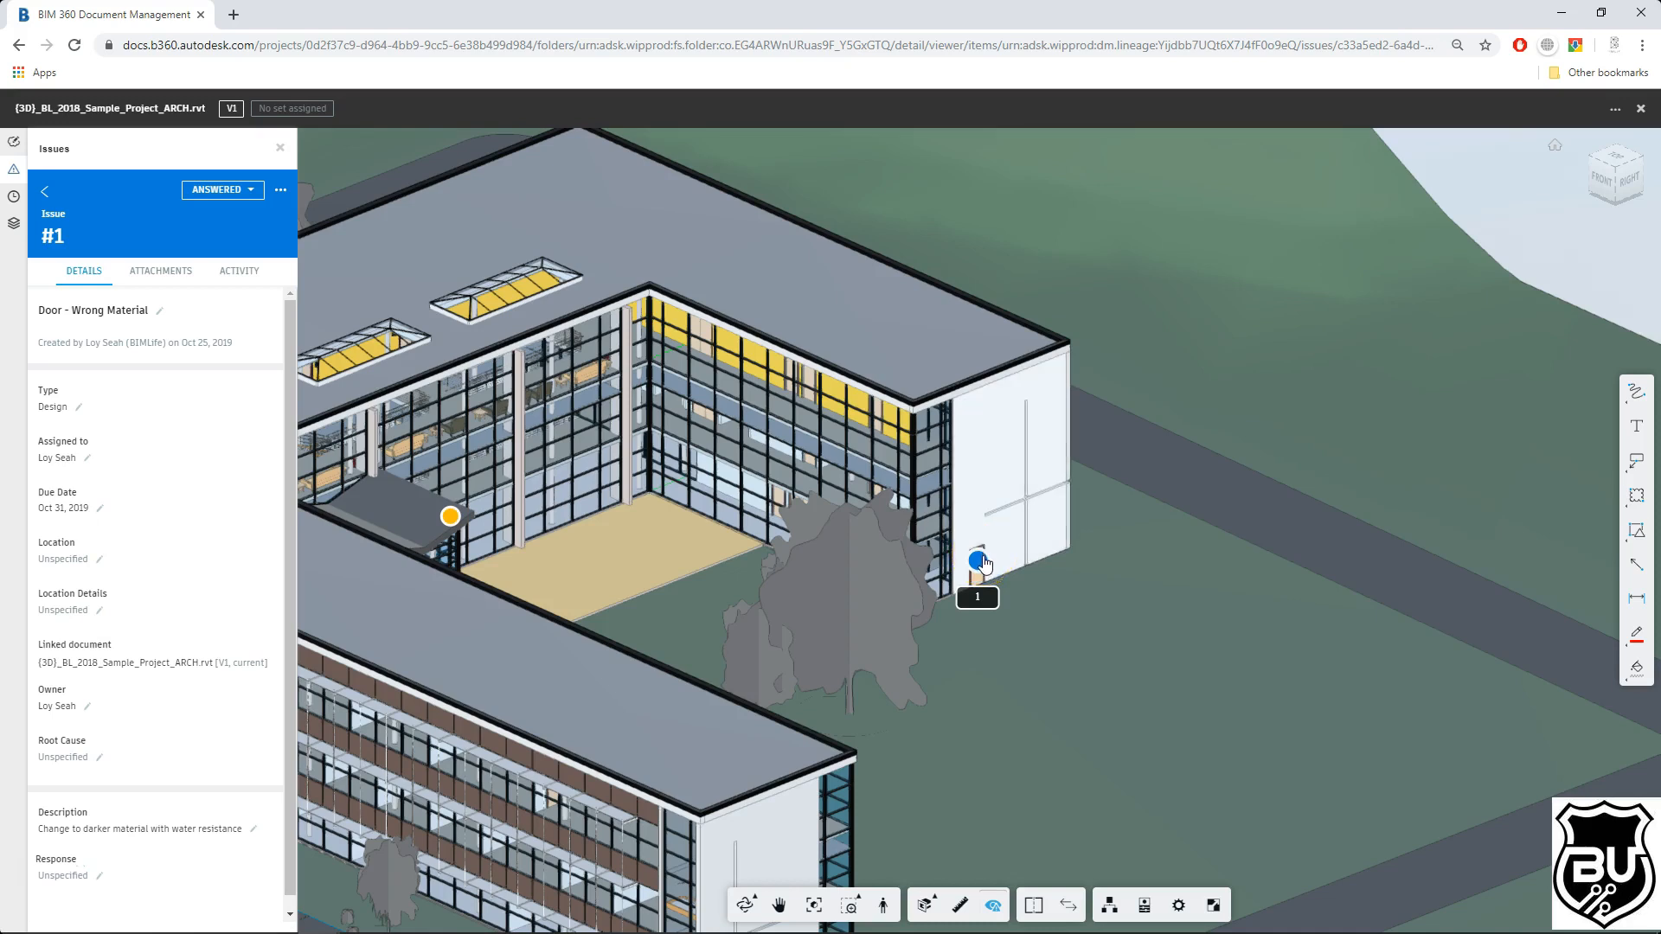
left_click(343, 226)
left_click(212, 189)
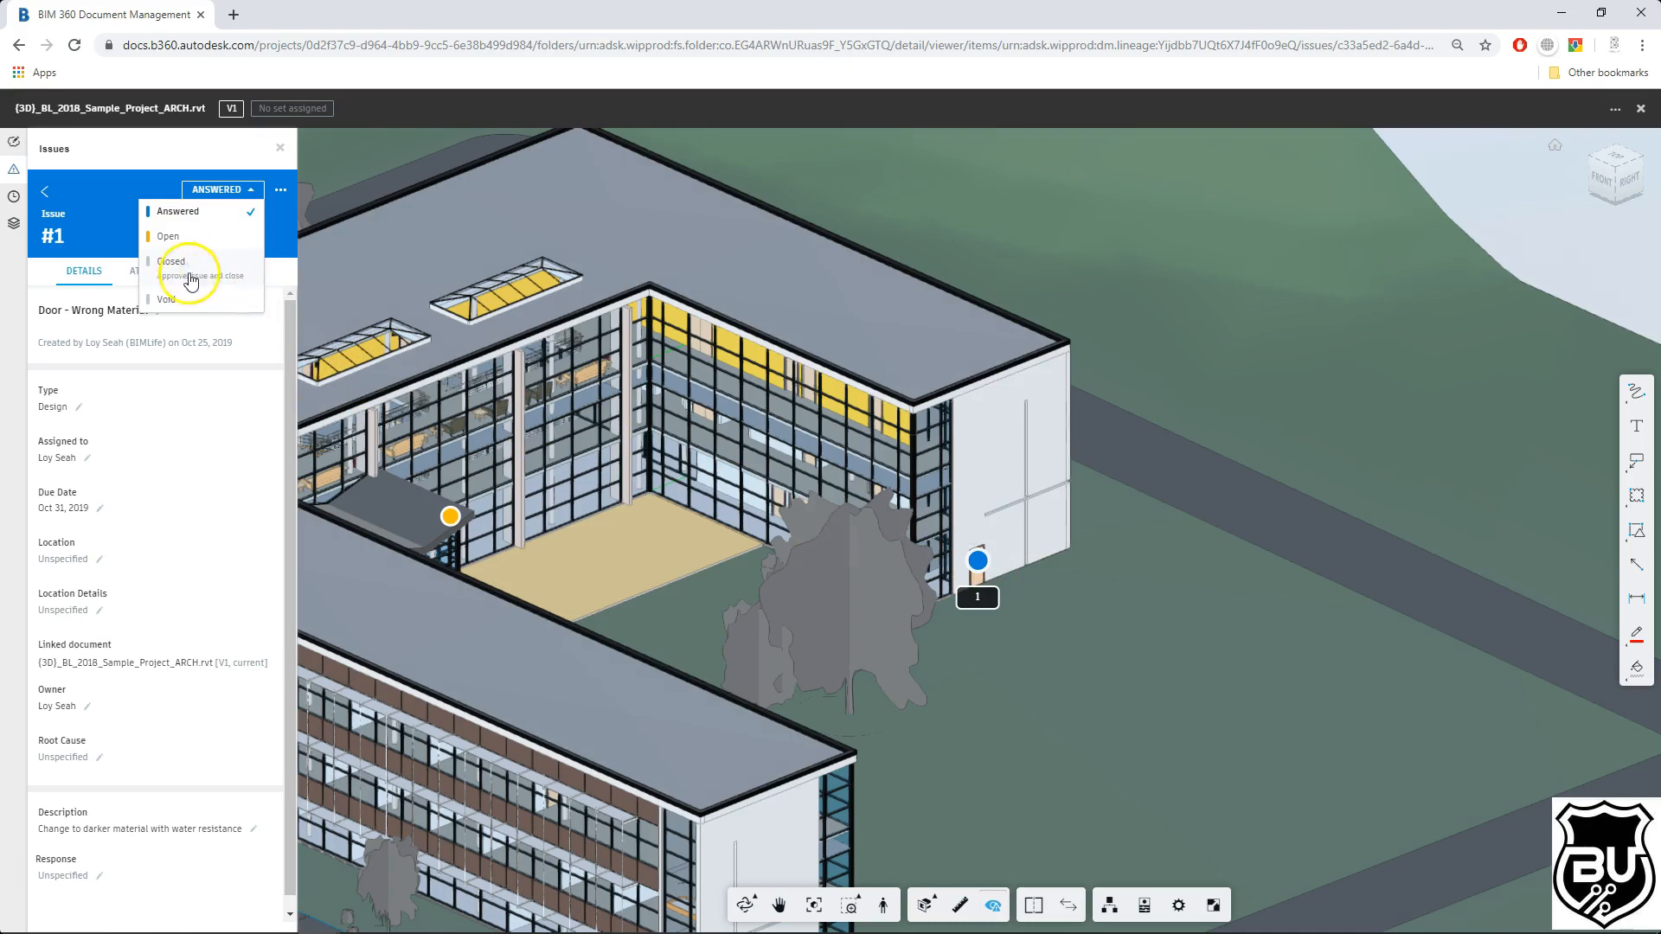
left_click(240, 278)
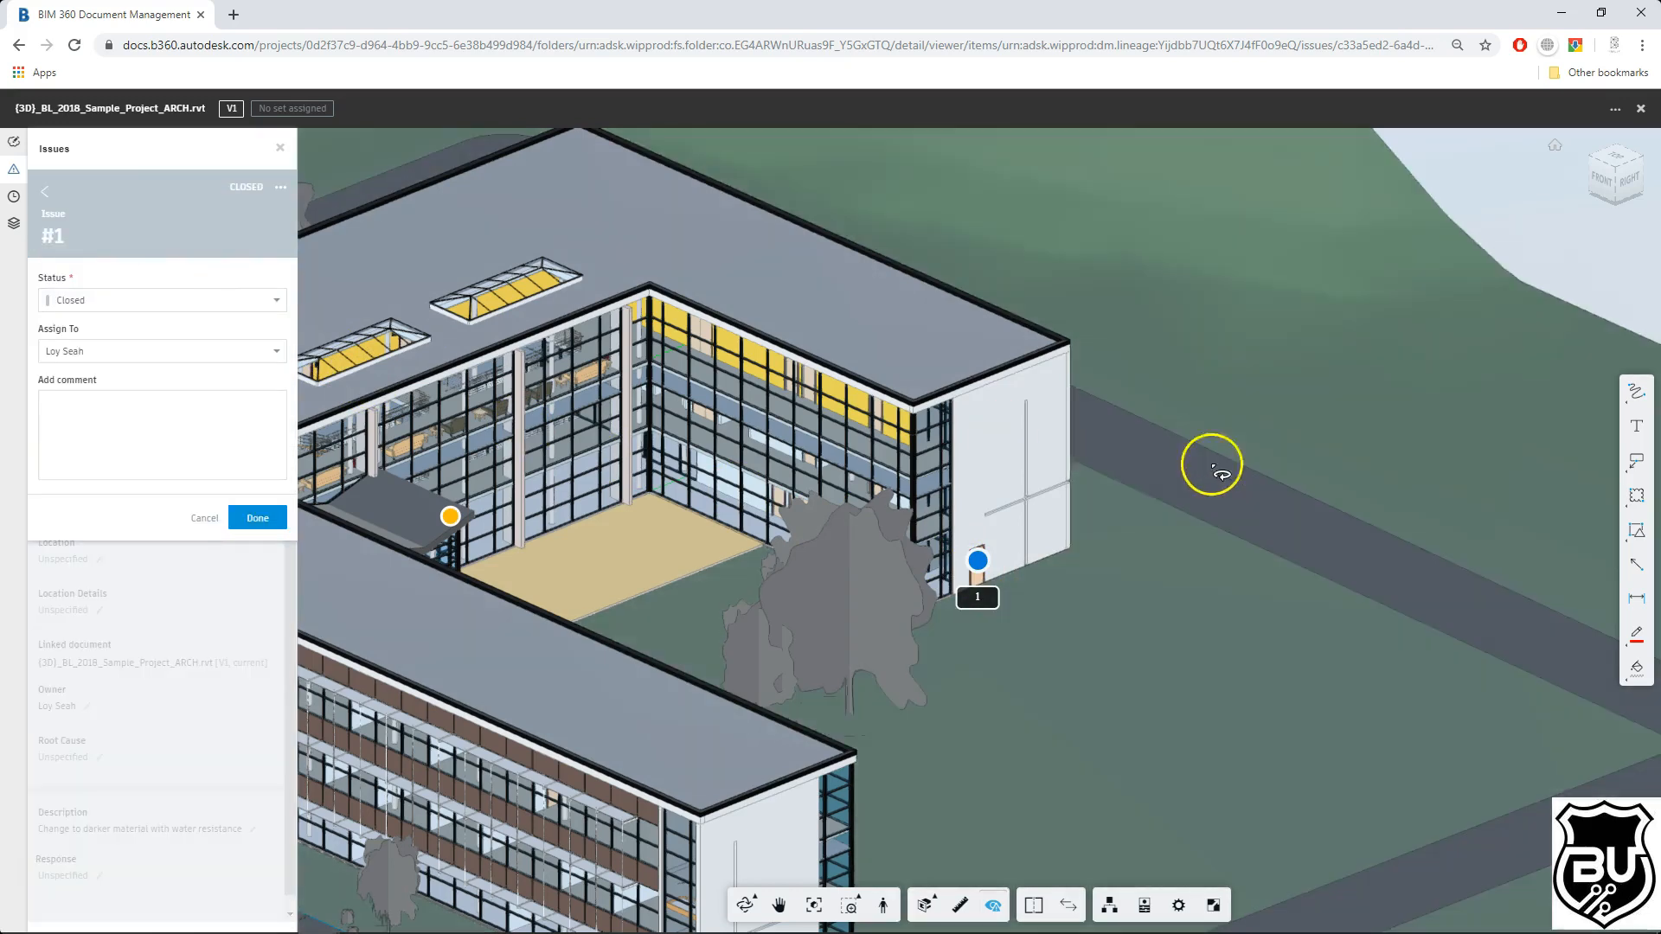
Step: Add the comment "Solution approve & orders to carry out" to the status change and confirm it
left_click(183, 448)
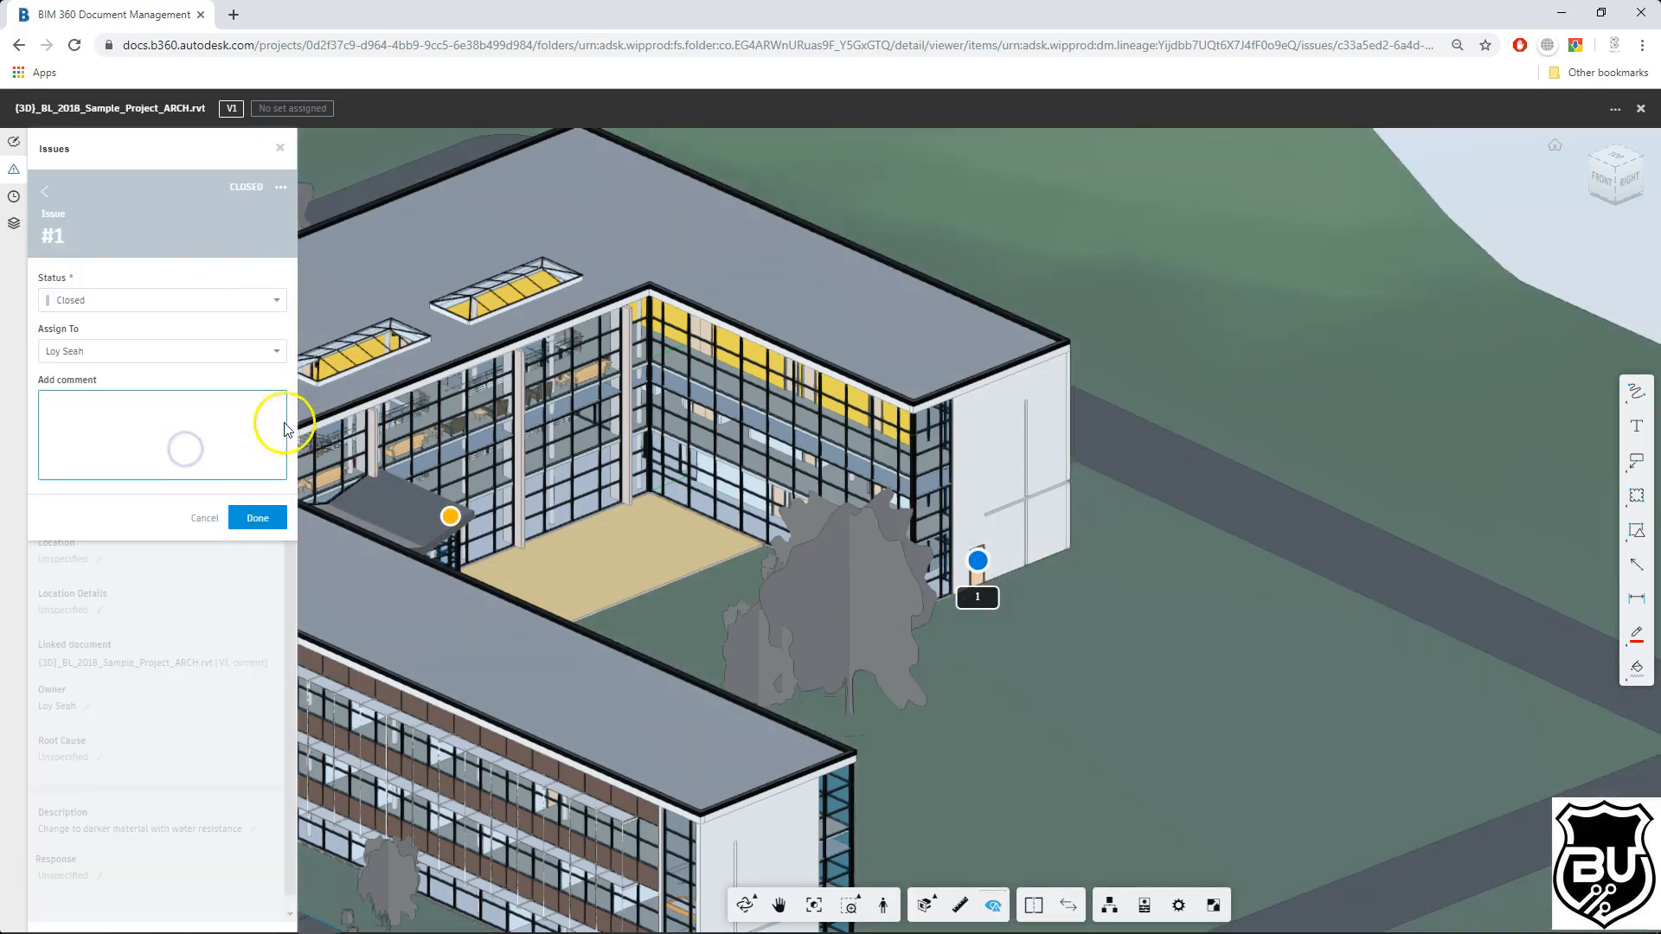
type("Solution ")
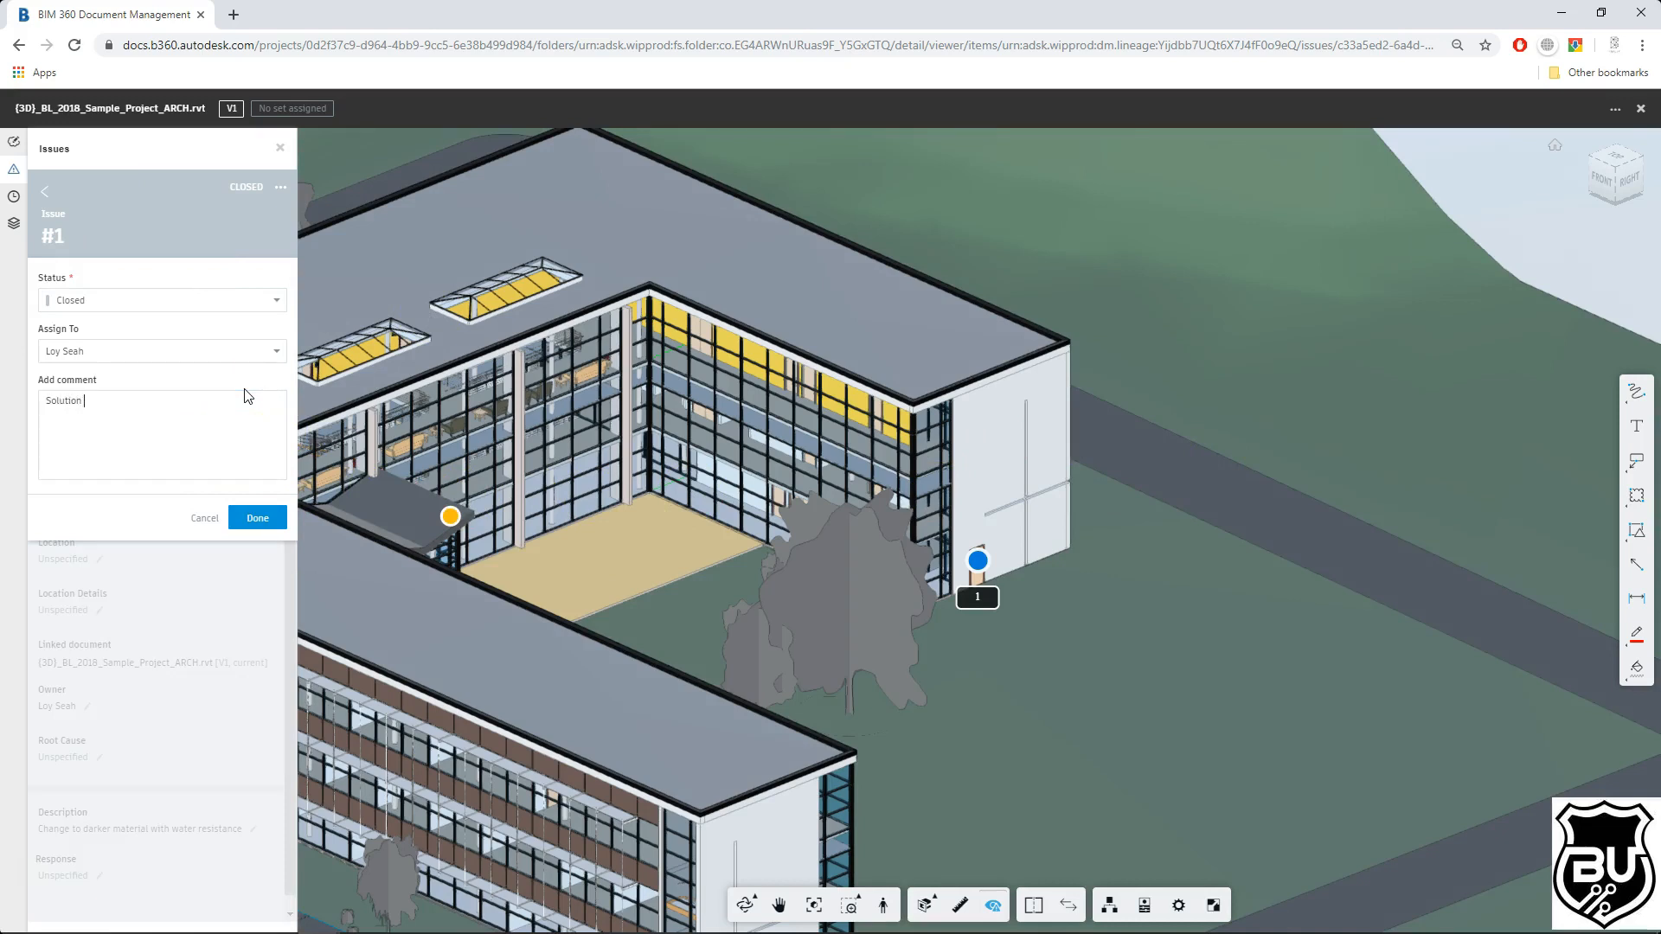
type("approve & orders to carry out")
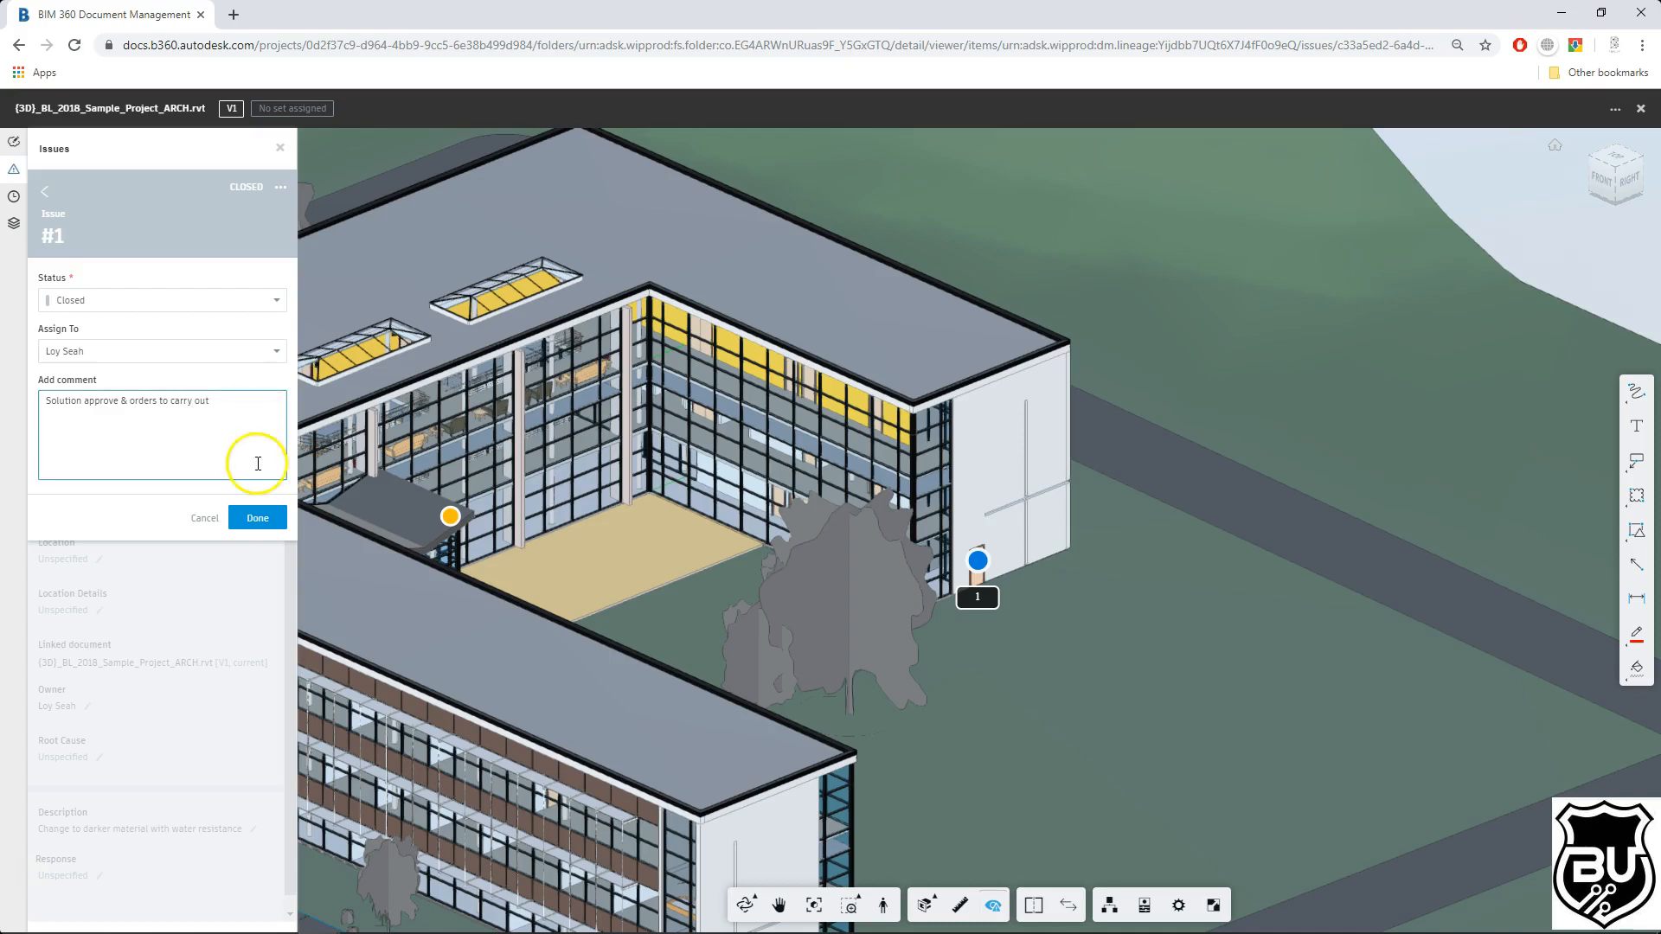
left_click(270, 516)
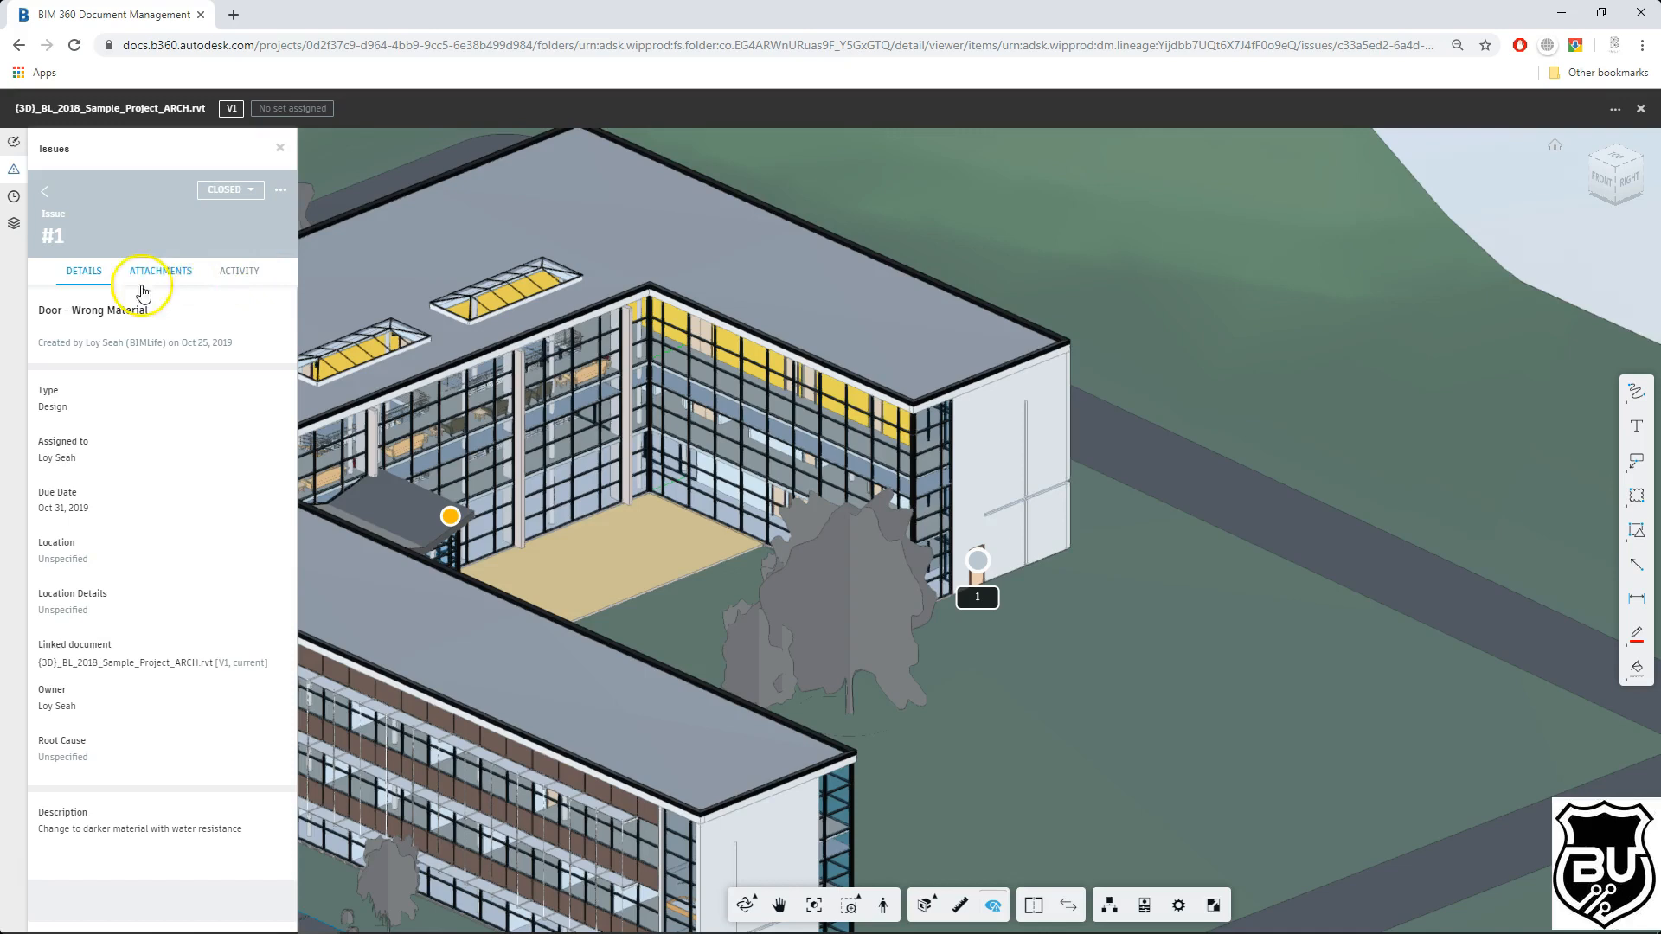
Step: Review issue #1's activity history and its attachments
left_click(242, 278)
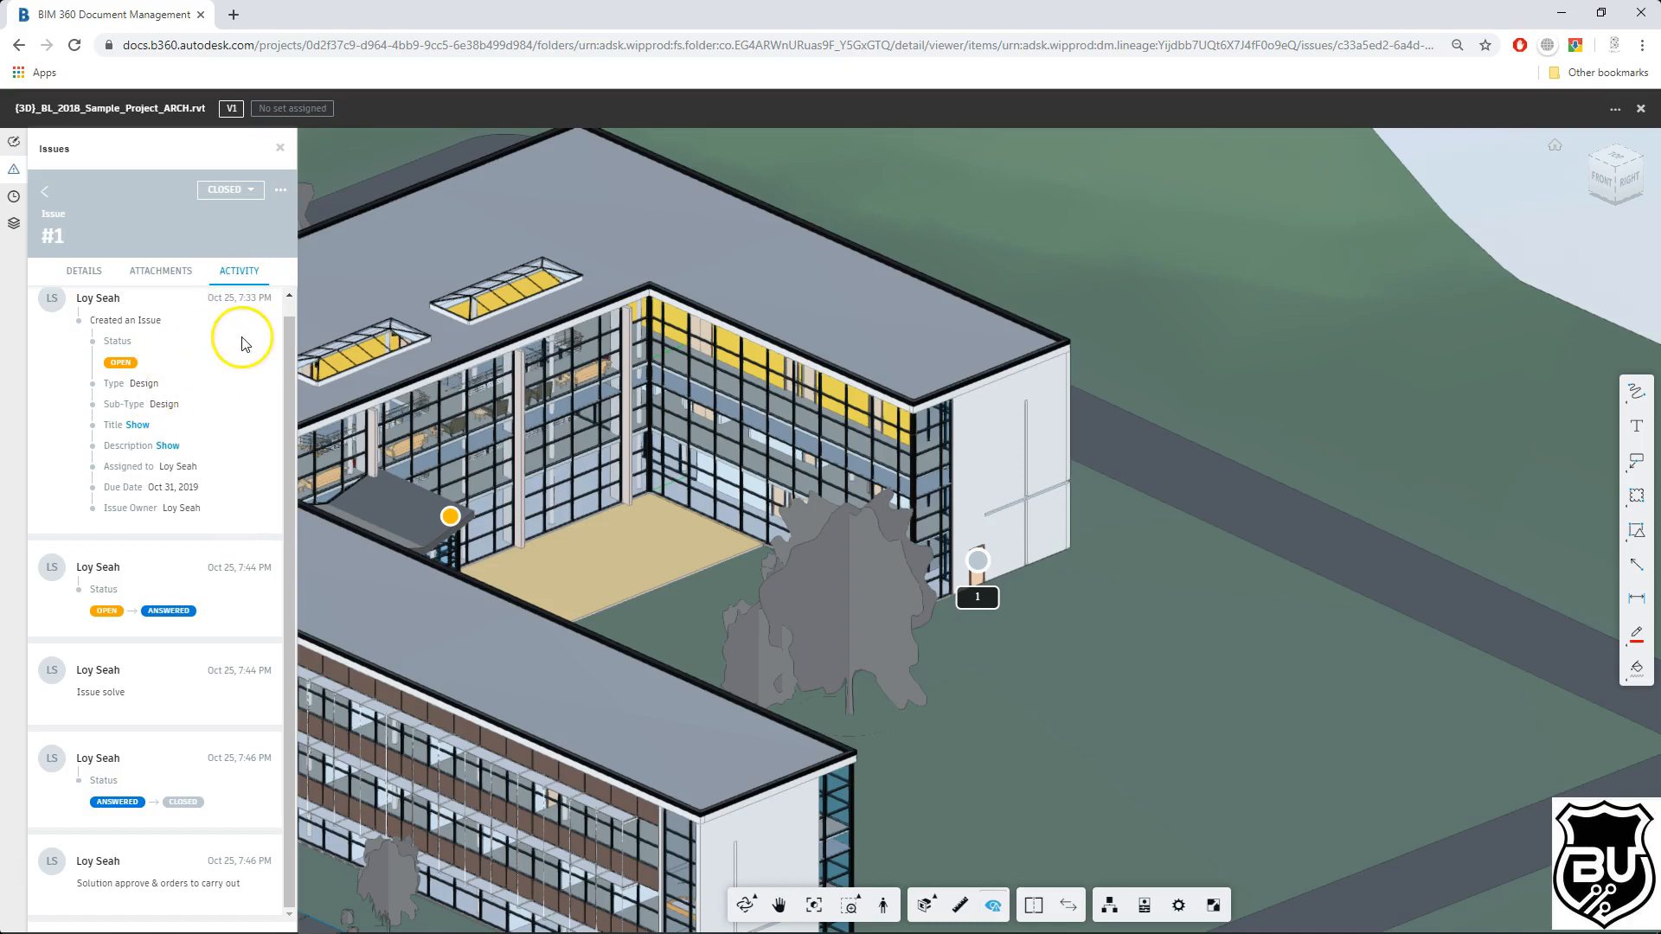
scroll(210, 298, "up", 1)
left_click_drag(208, 313, 265, 312)
left_click(83, 316)
left_click_drag(271, 312, 273, 313)
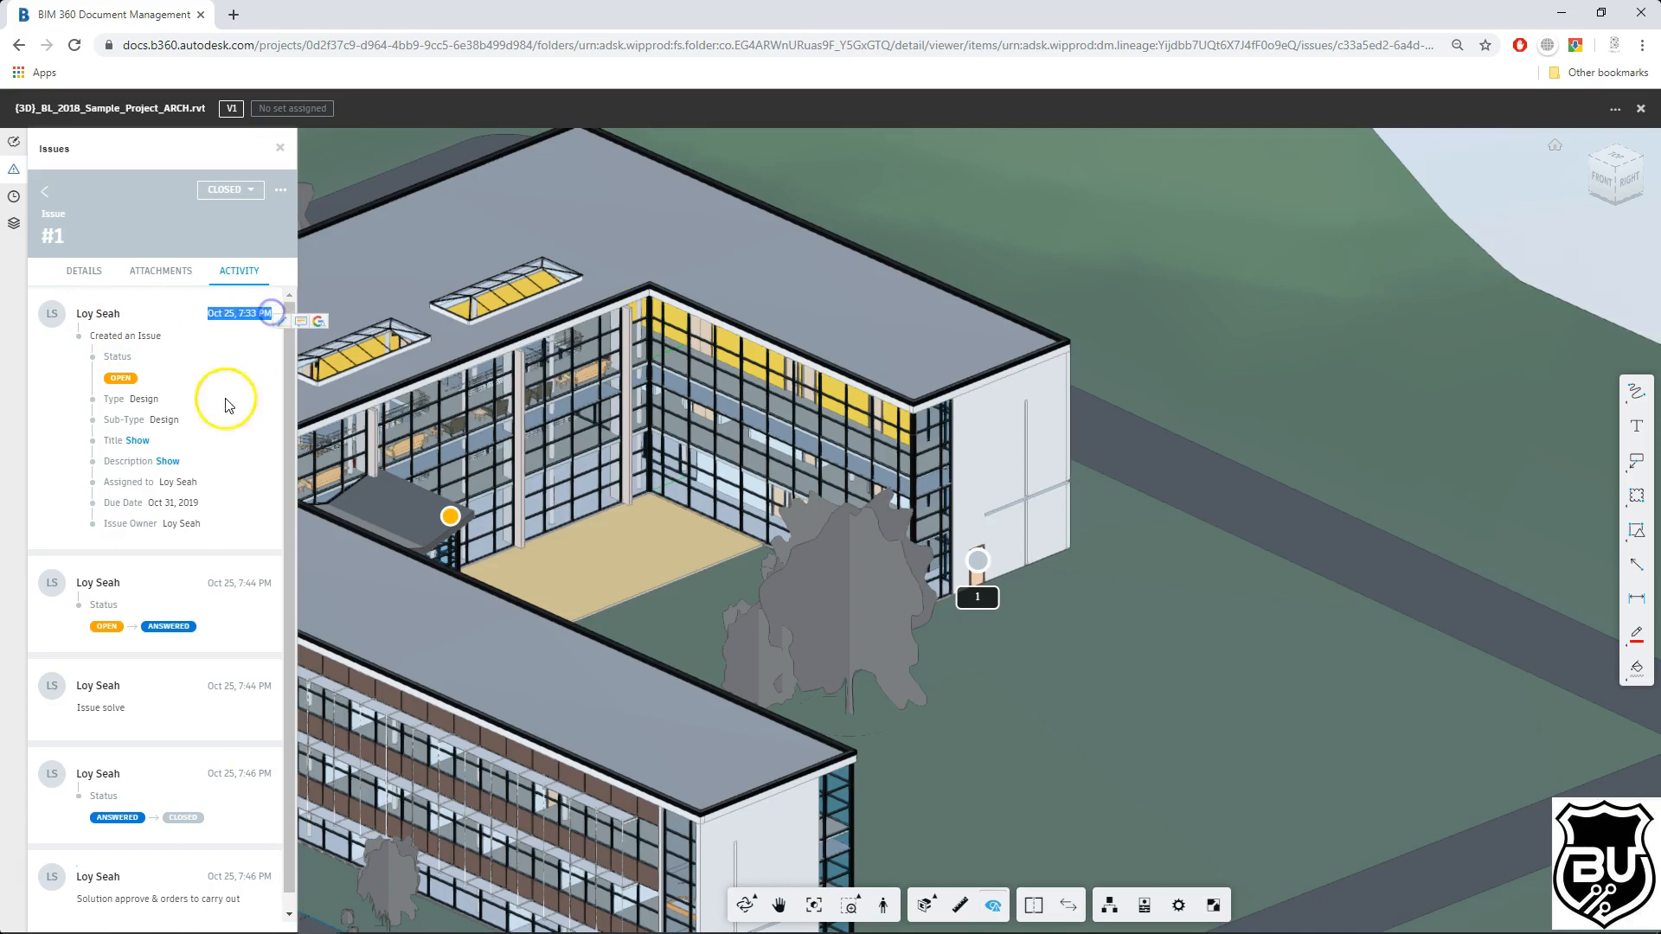
left_click_drag(214, 583, 271, 582)
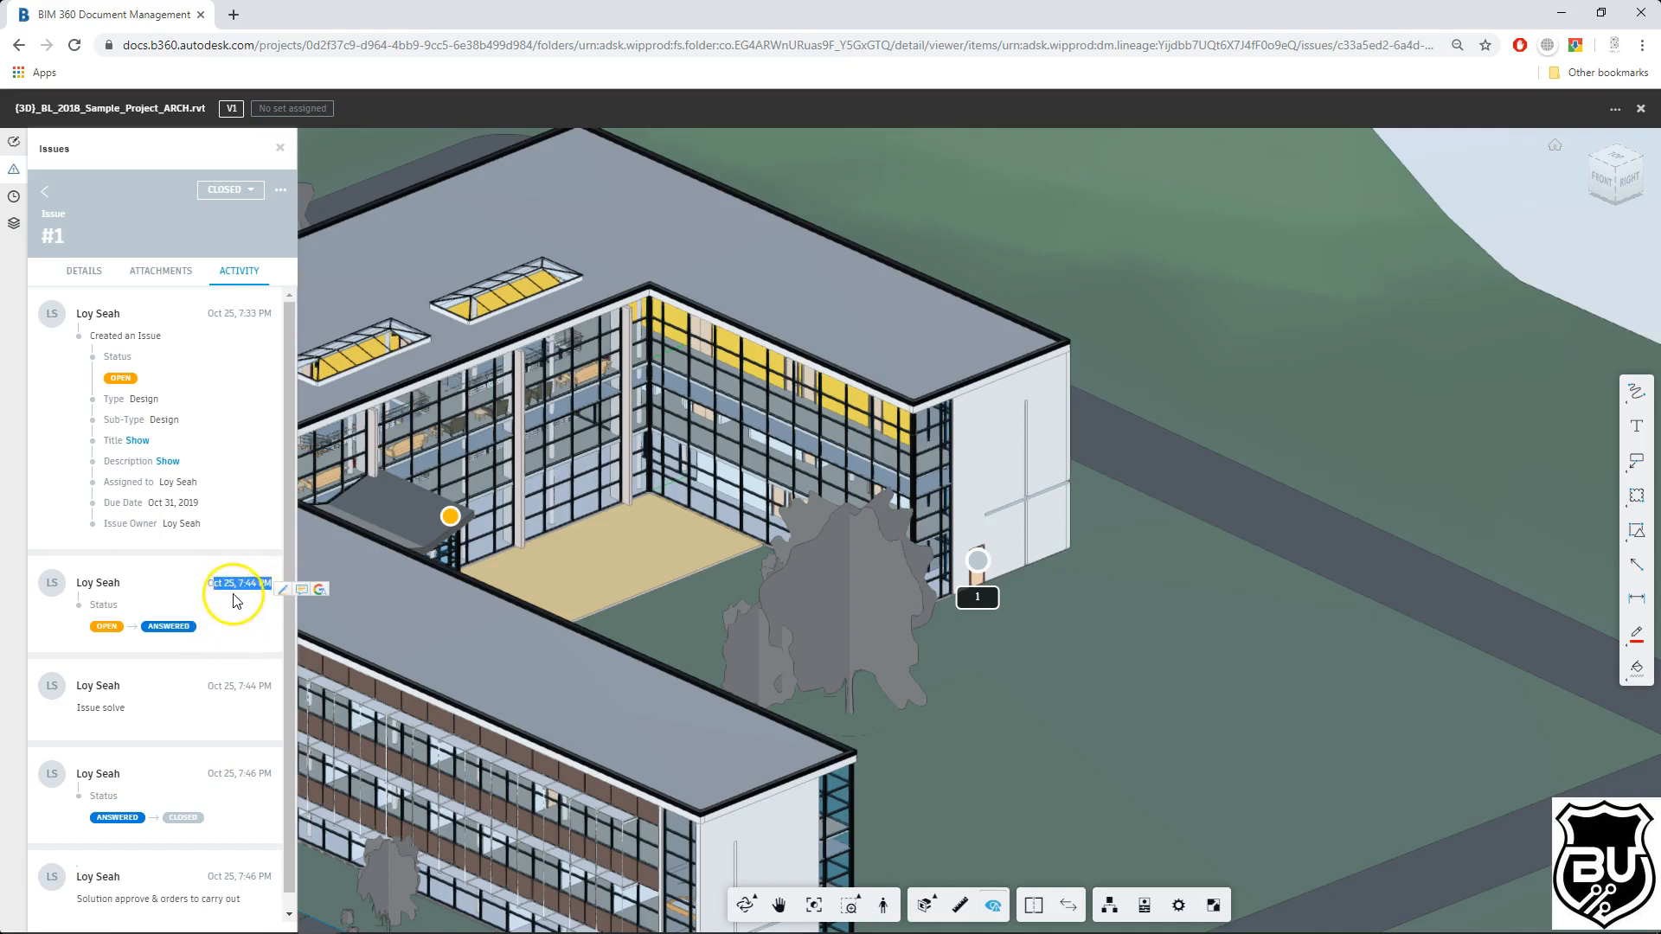
scroll(233, 600, "down", 1)
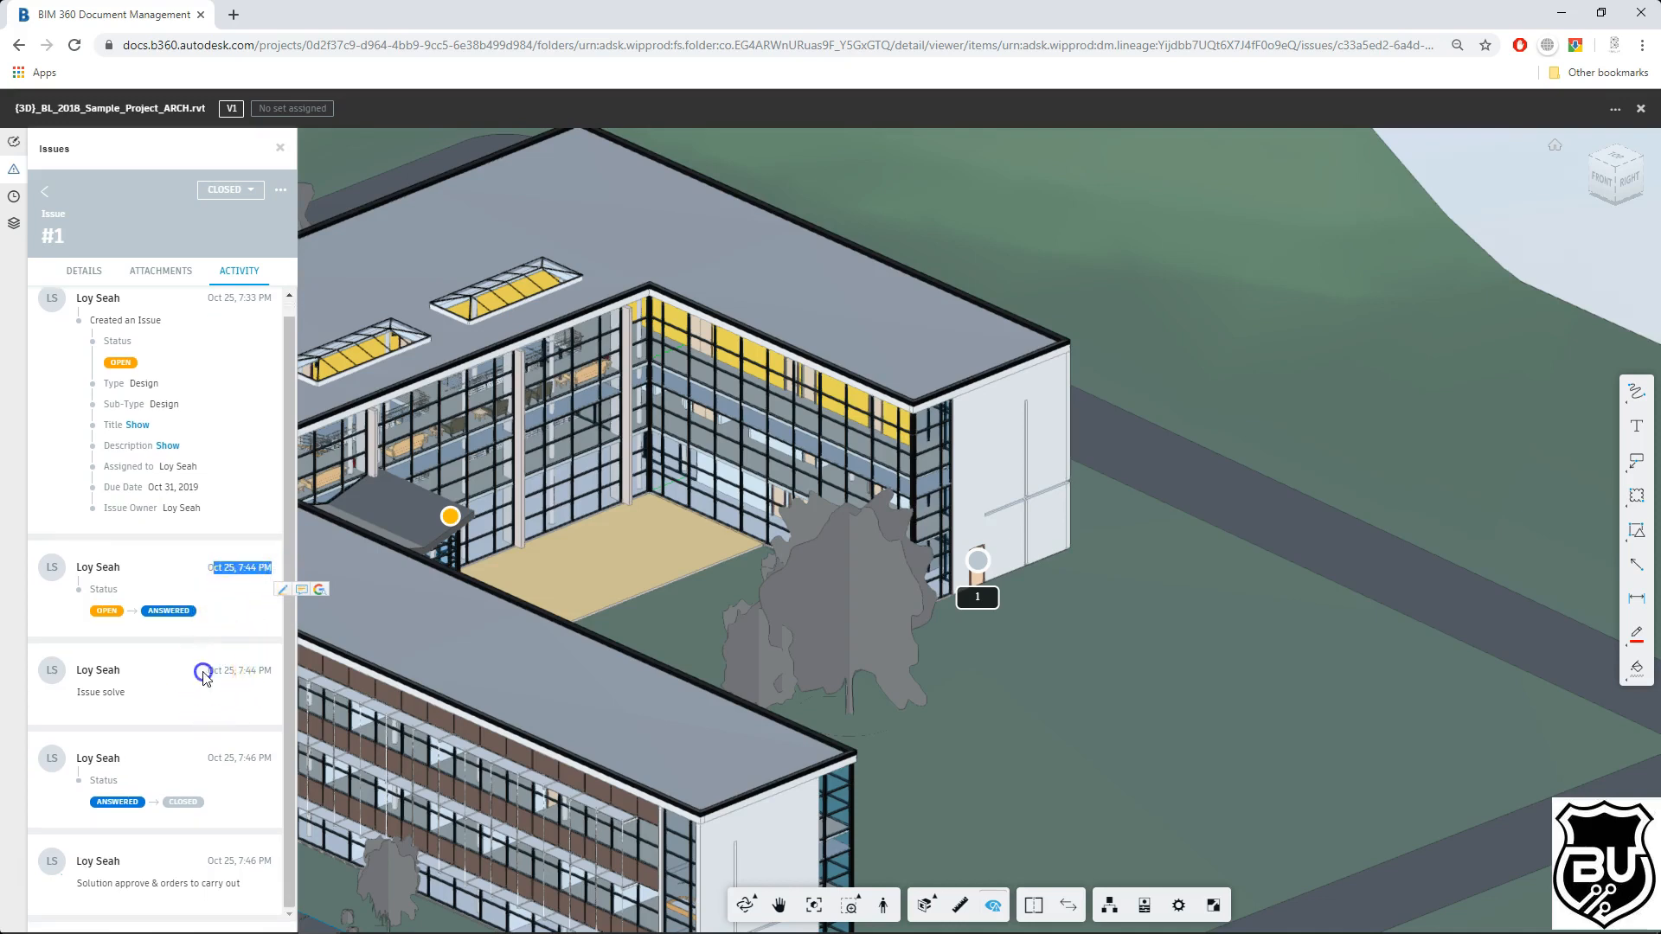
left_click_drag(204, 674, 272, 672)
left_click(216, 753)
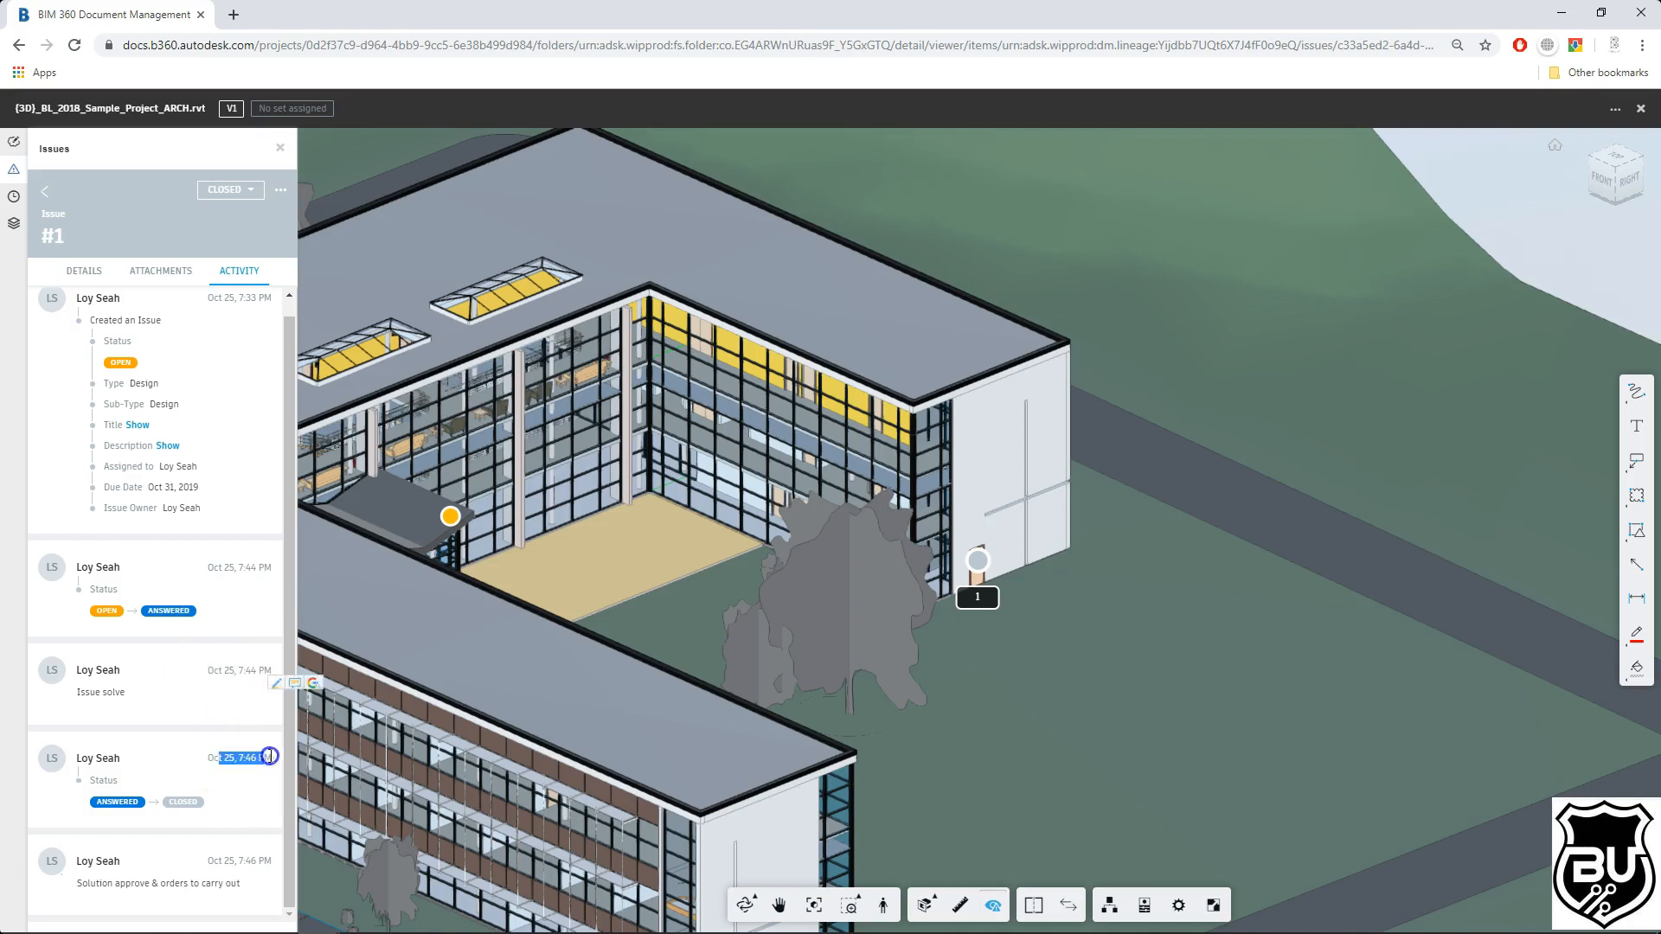
left_click_drag(269, 755, 273, 757)
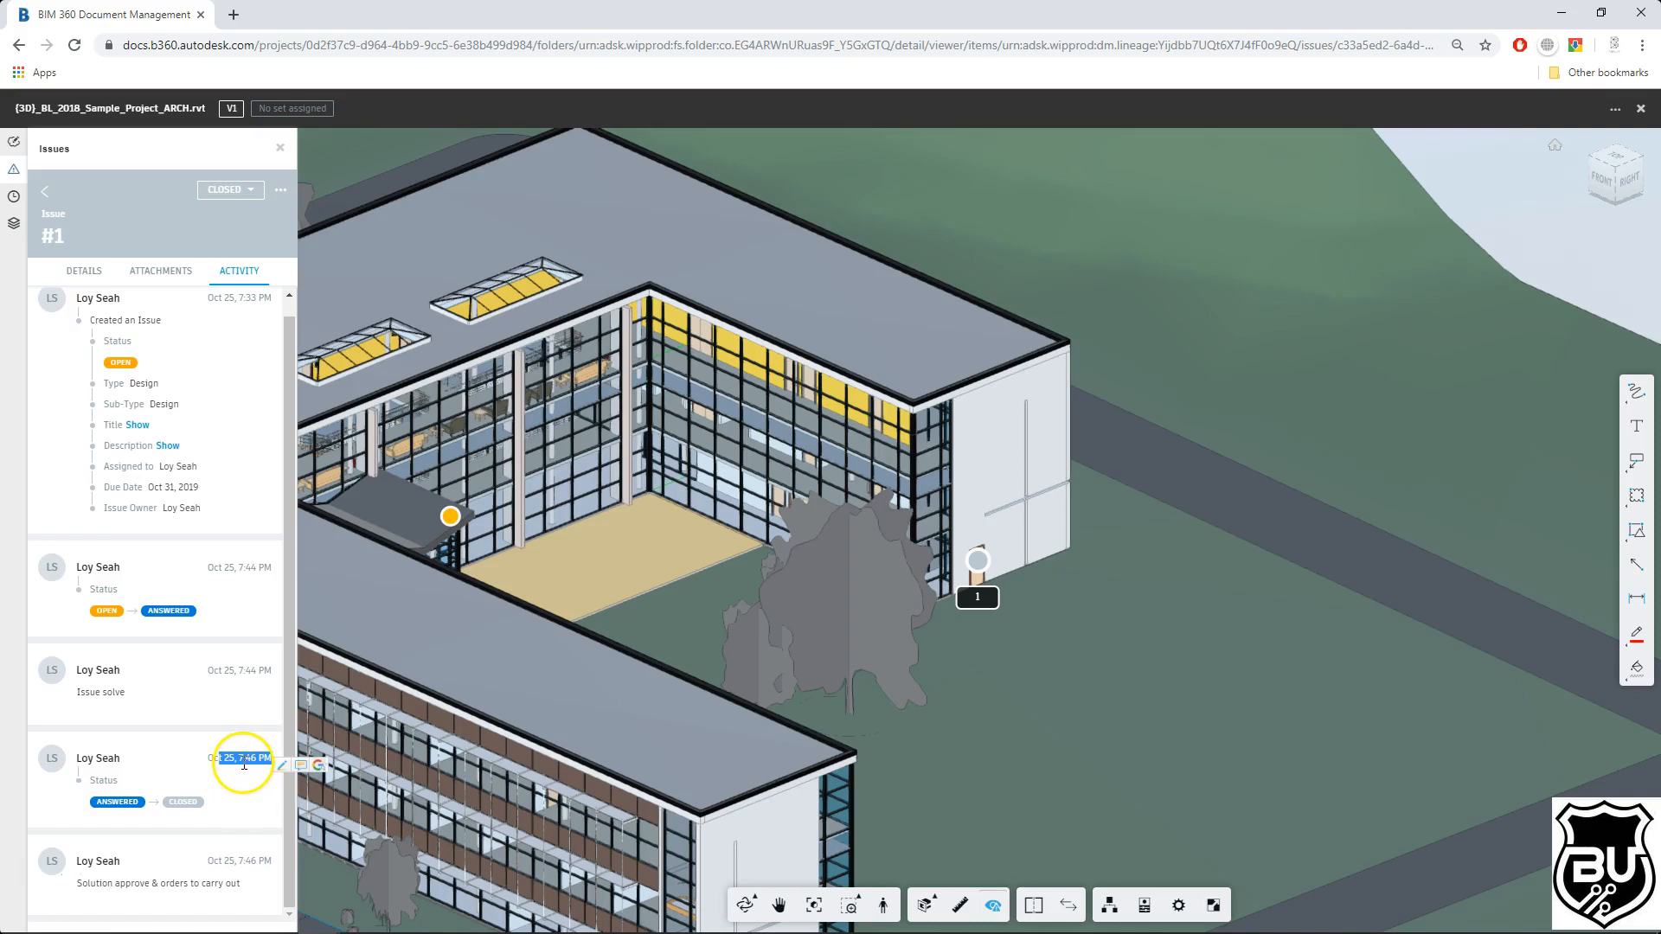
left_click(170, 272)
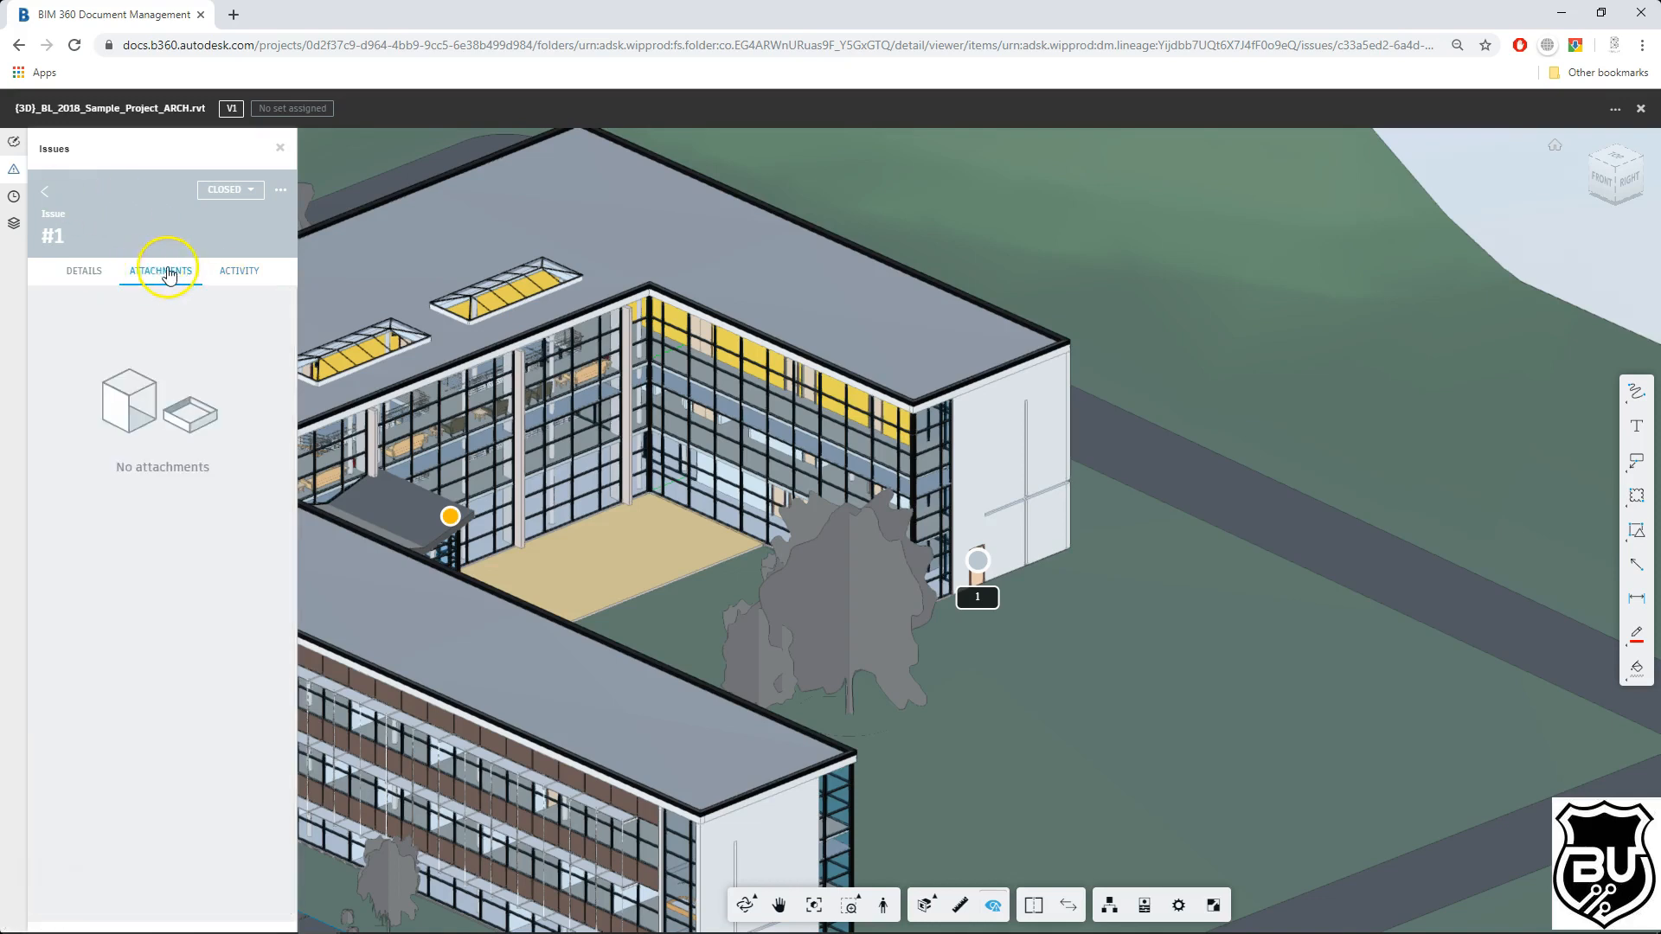
Step: Return to the issue list, close the model viewer and open the project's Issues page
left_click(975, 564)
left_click(44, 192)
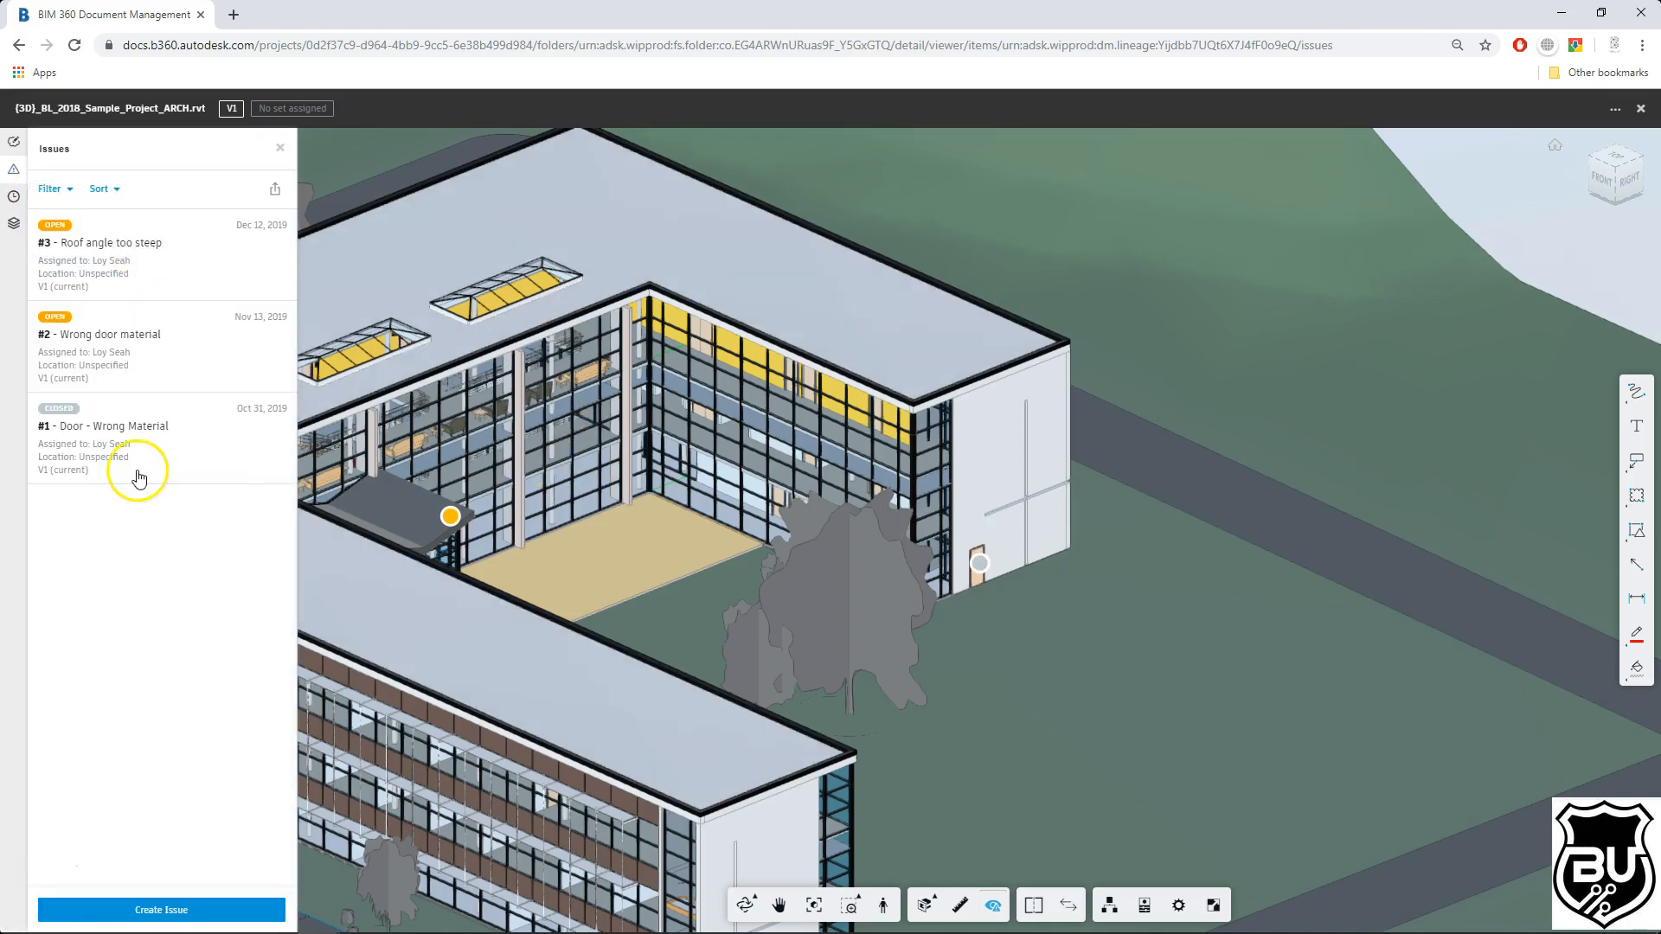
scroll(1149, 445, "down", 2)
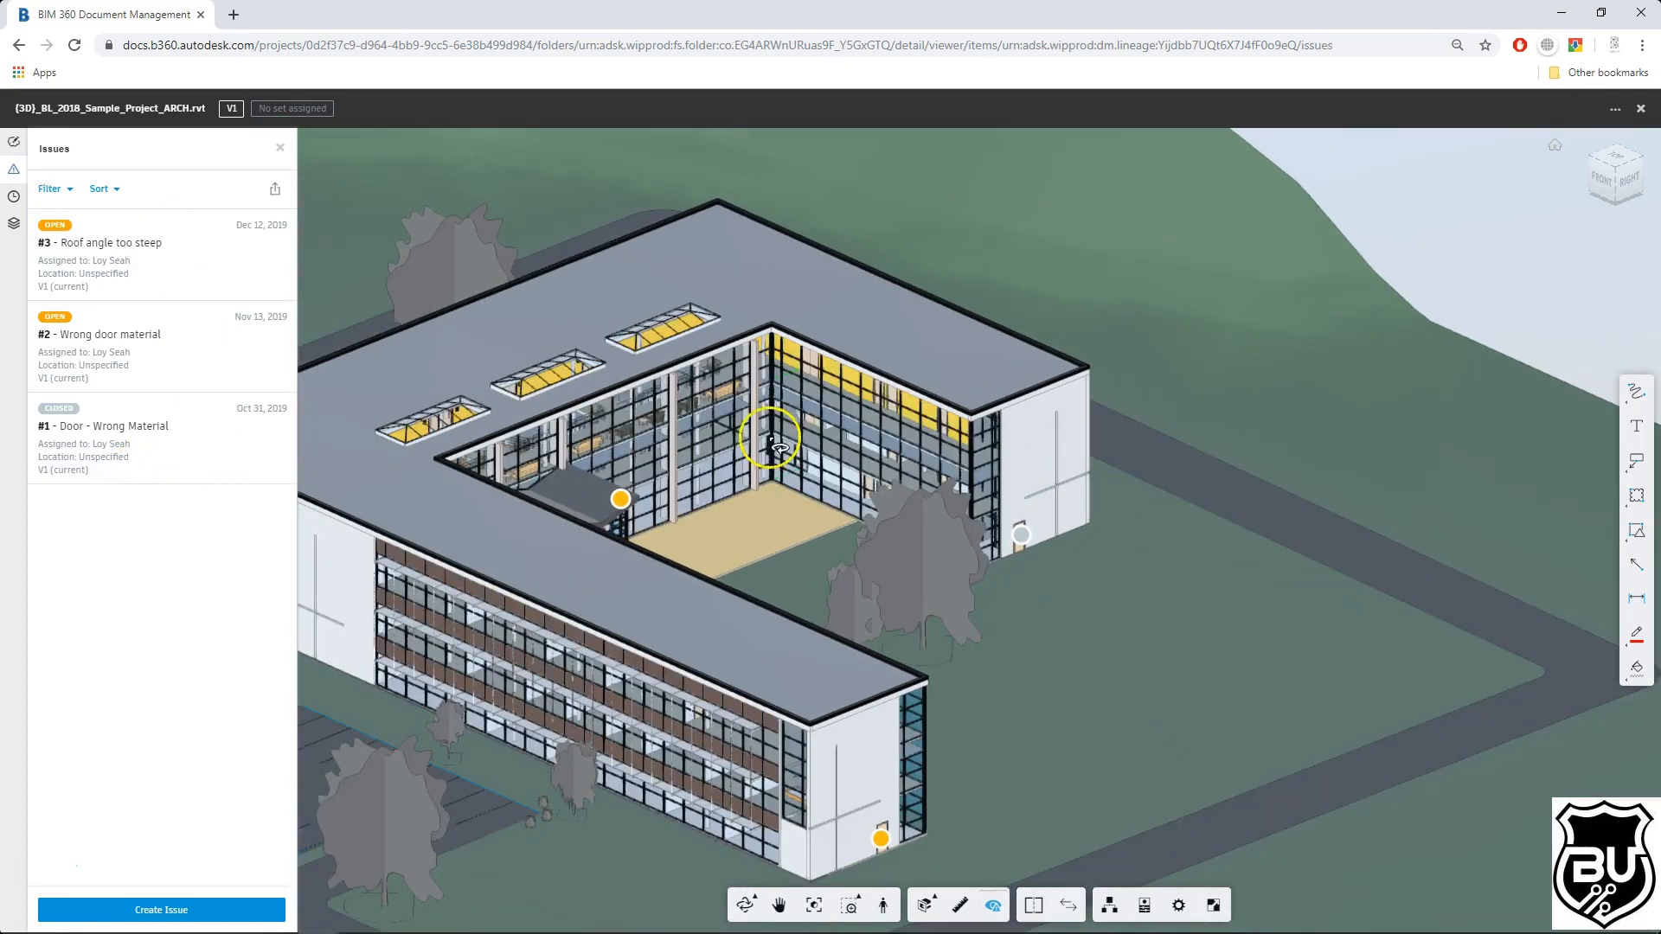
left_click_drag(566, 315, 761, 437)
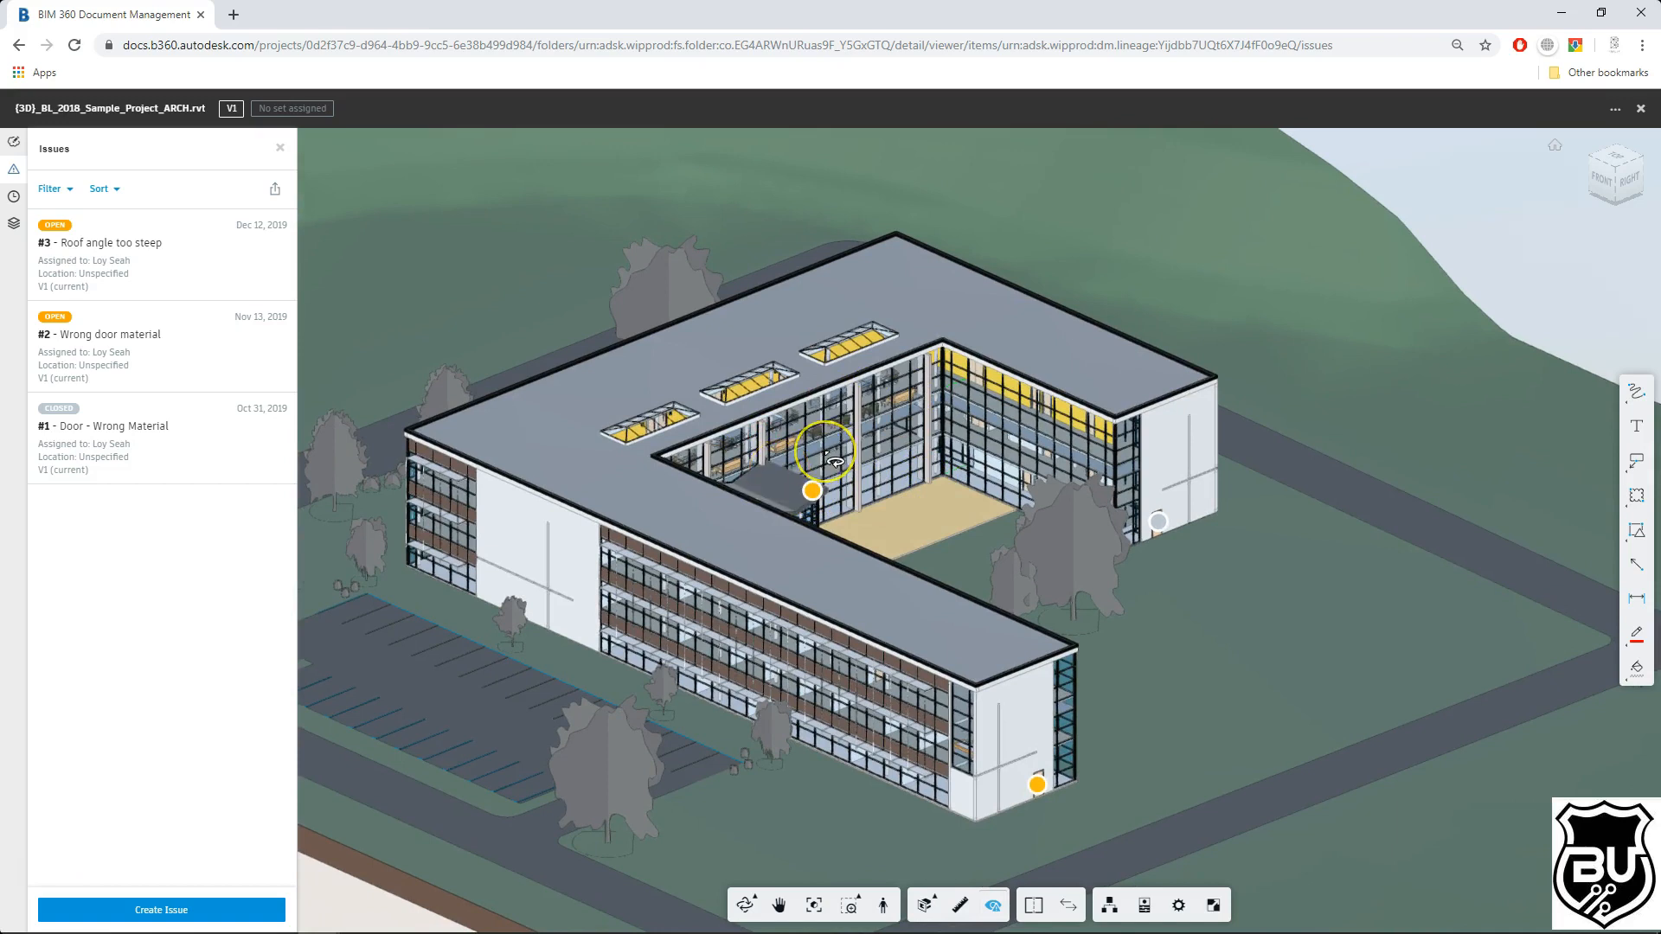
left_click(1642, 109)
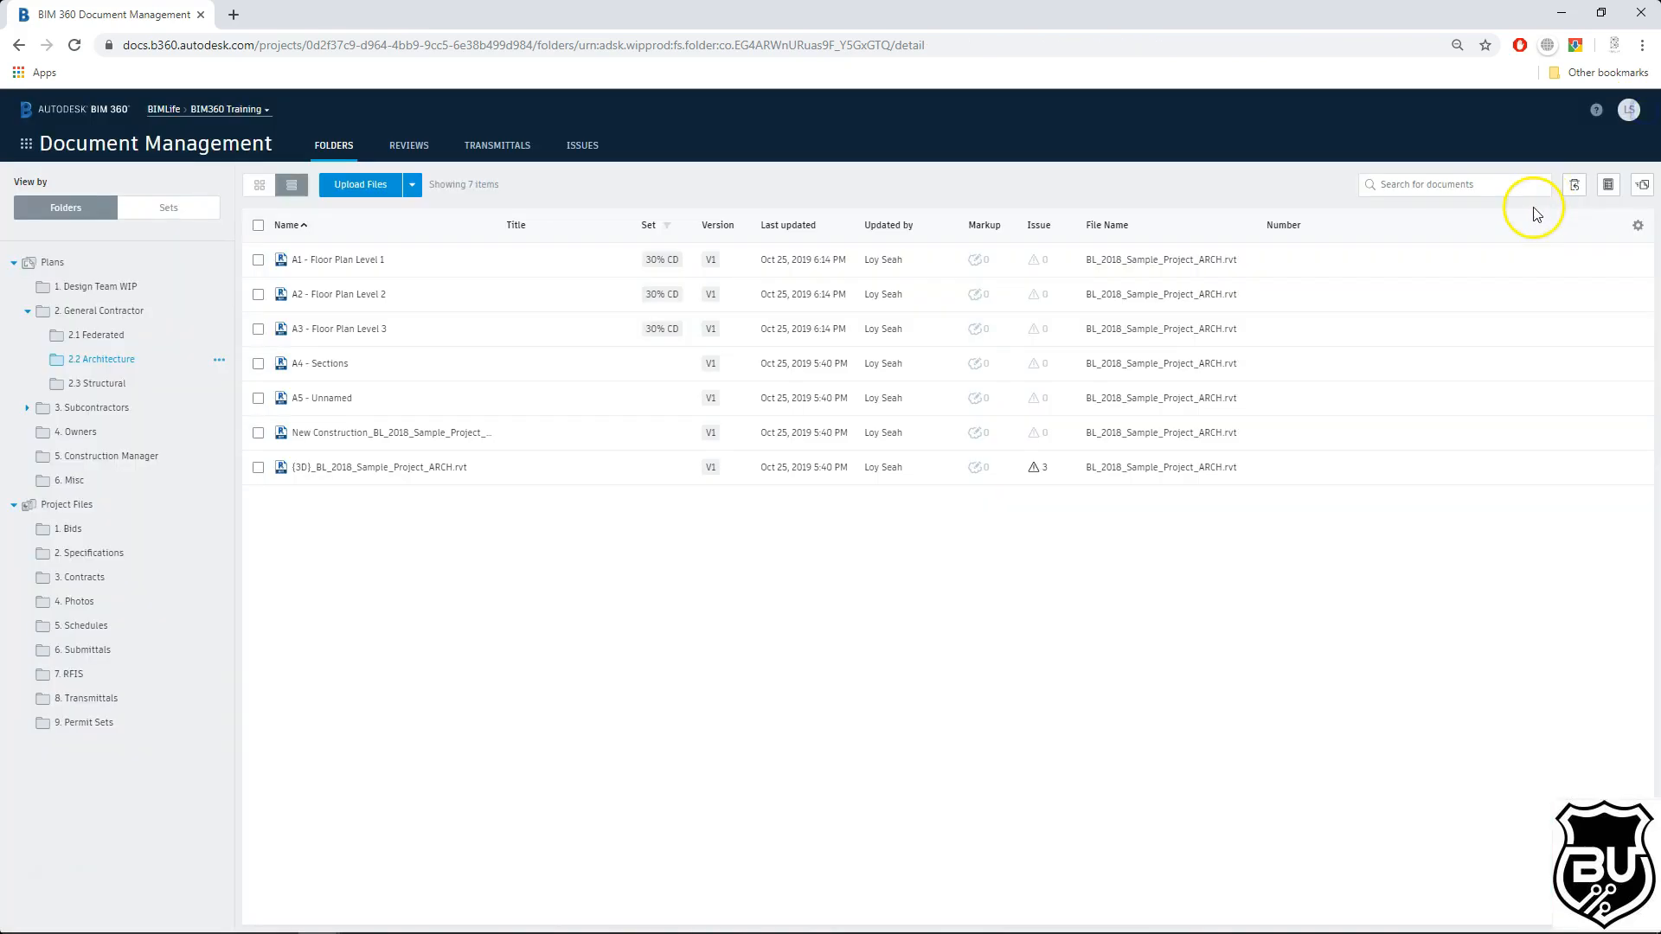
left_click(593, 154)
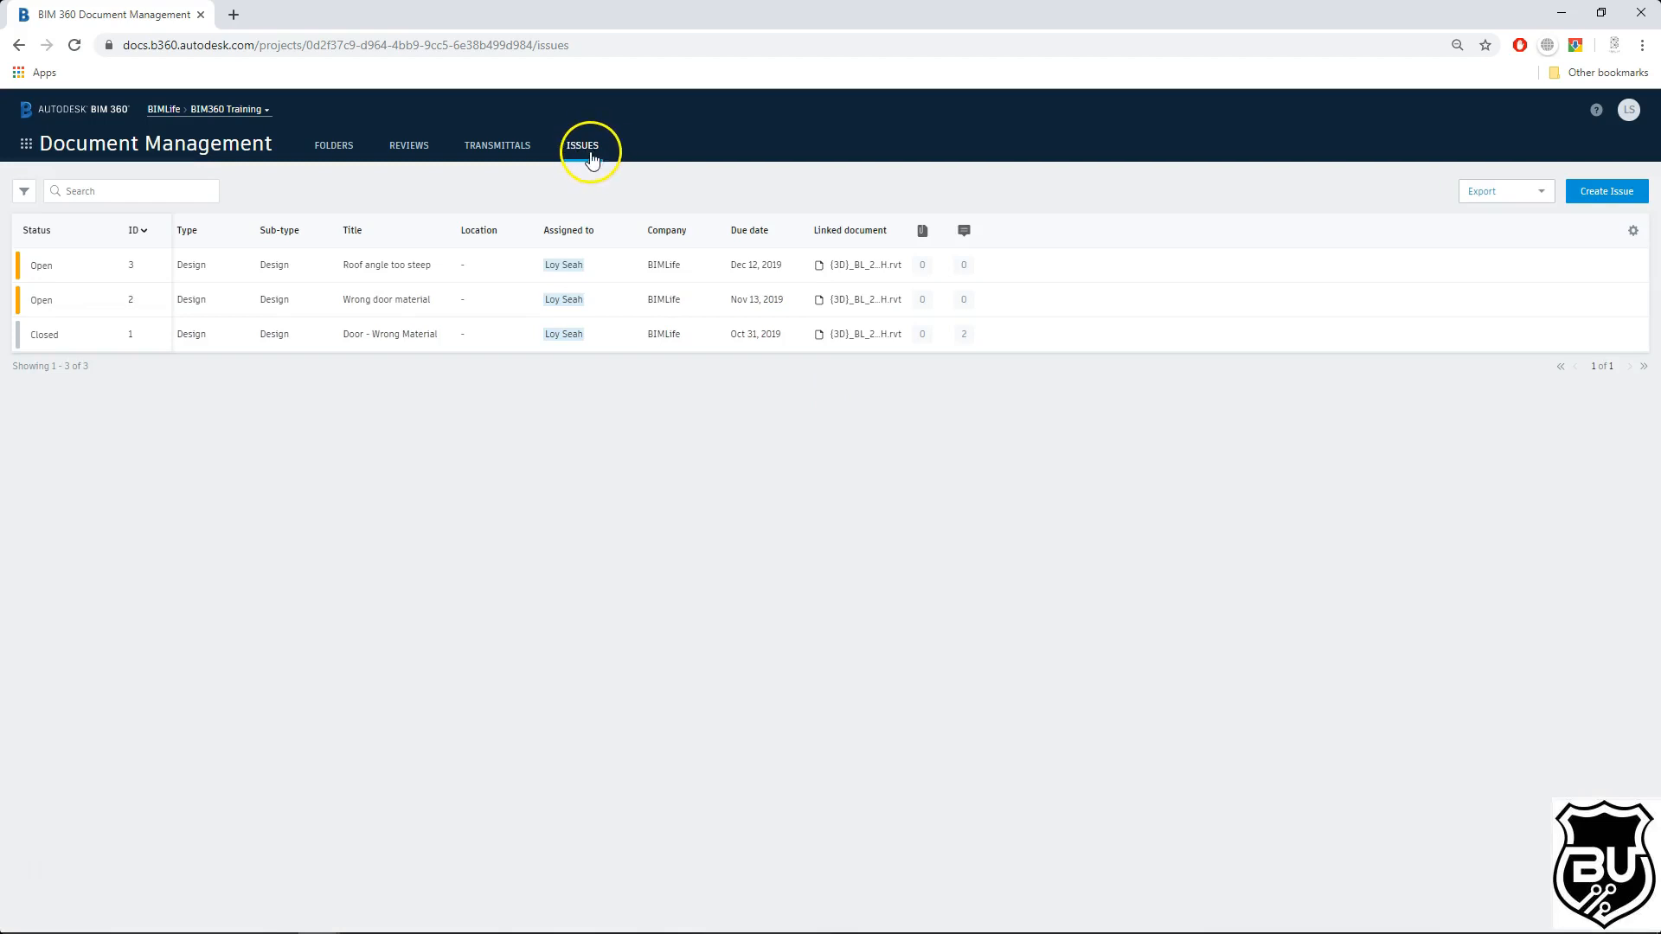
Step: Start a new issue titled "Floor Tile Selections", assigned to the project user and due Nov 22
left_click(1611, 195)
left_click(774, 393)
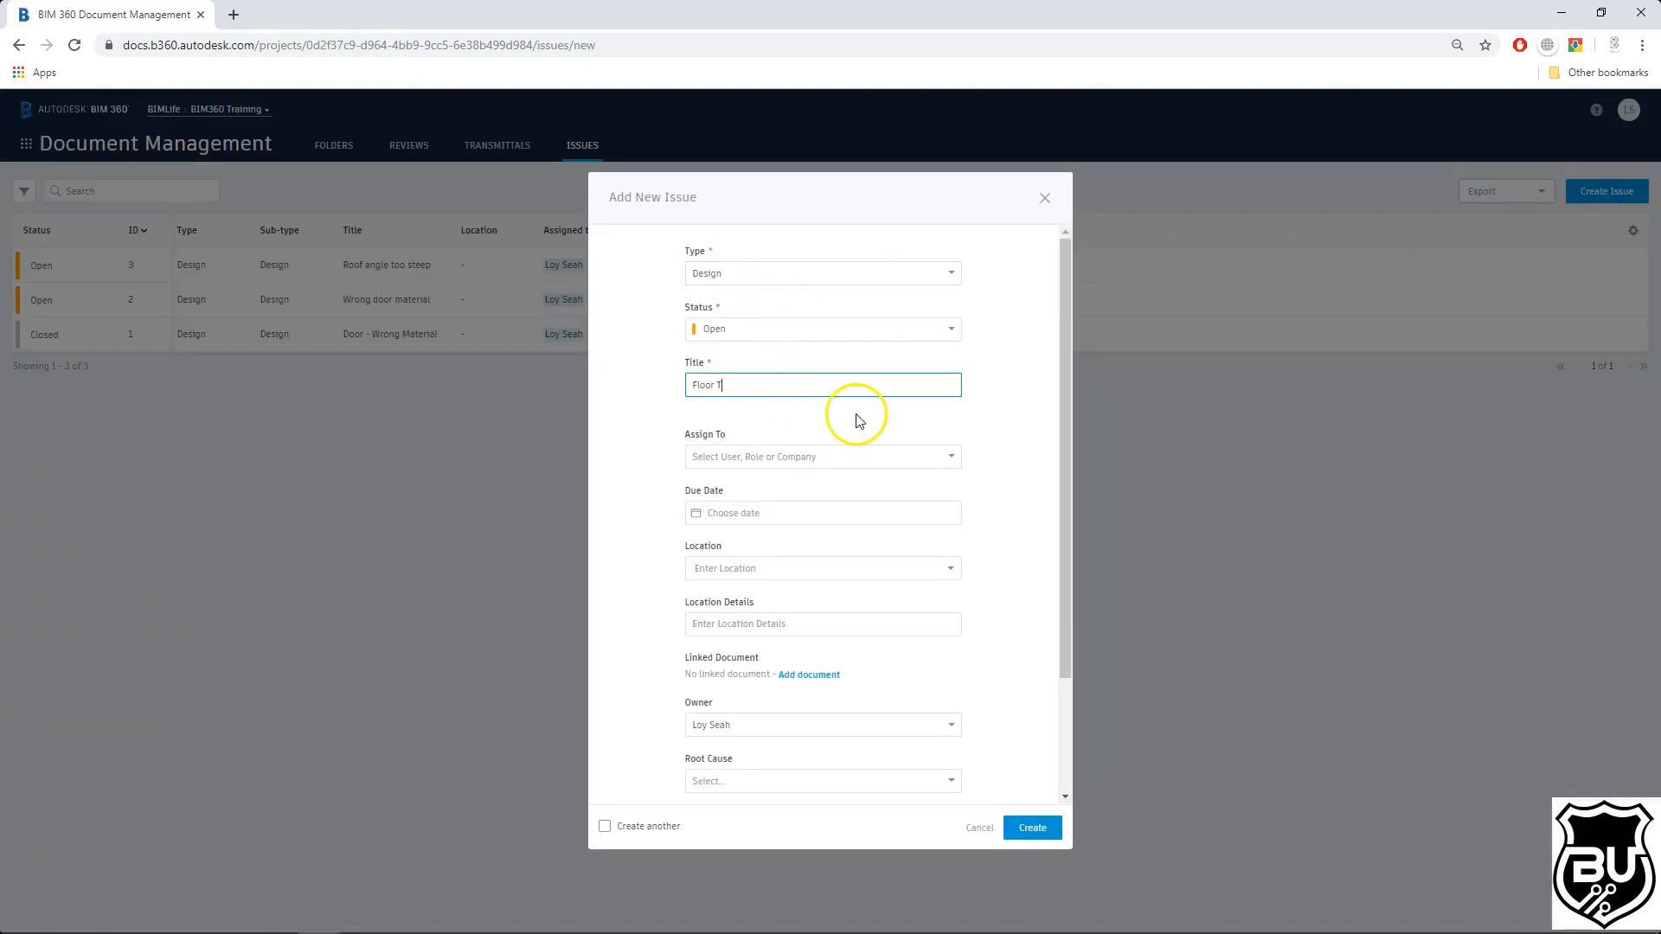
left_click(808, 457)
left_click(779, 489)
left_click(834, 513)
left_click(835, 545)
left_click(788, 632)
scroll(900, 464, "down", 2)
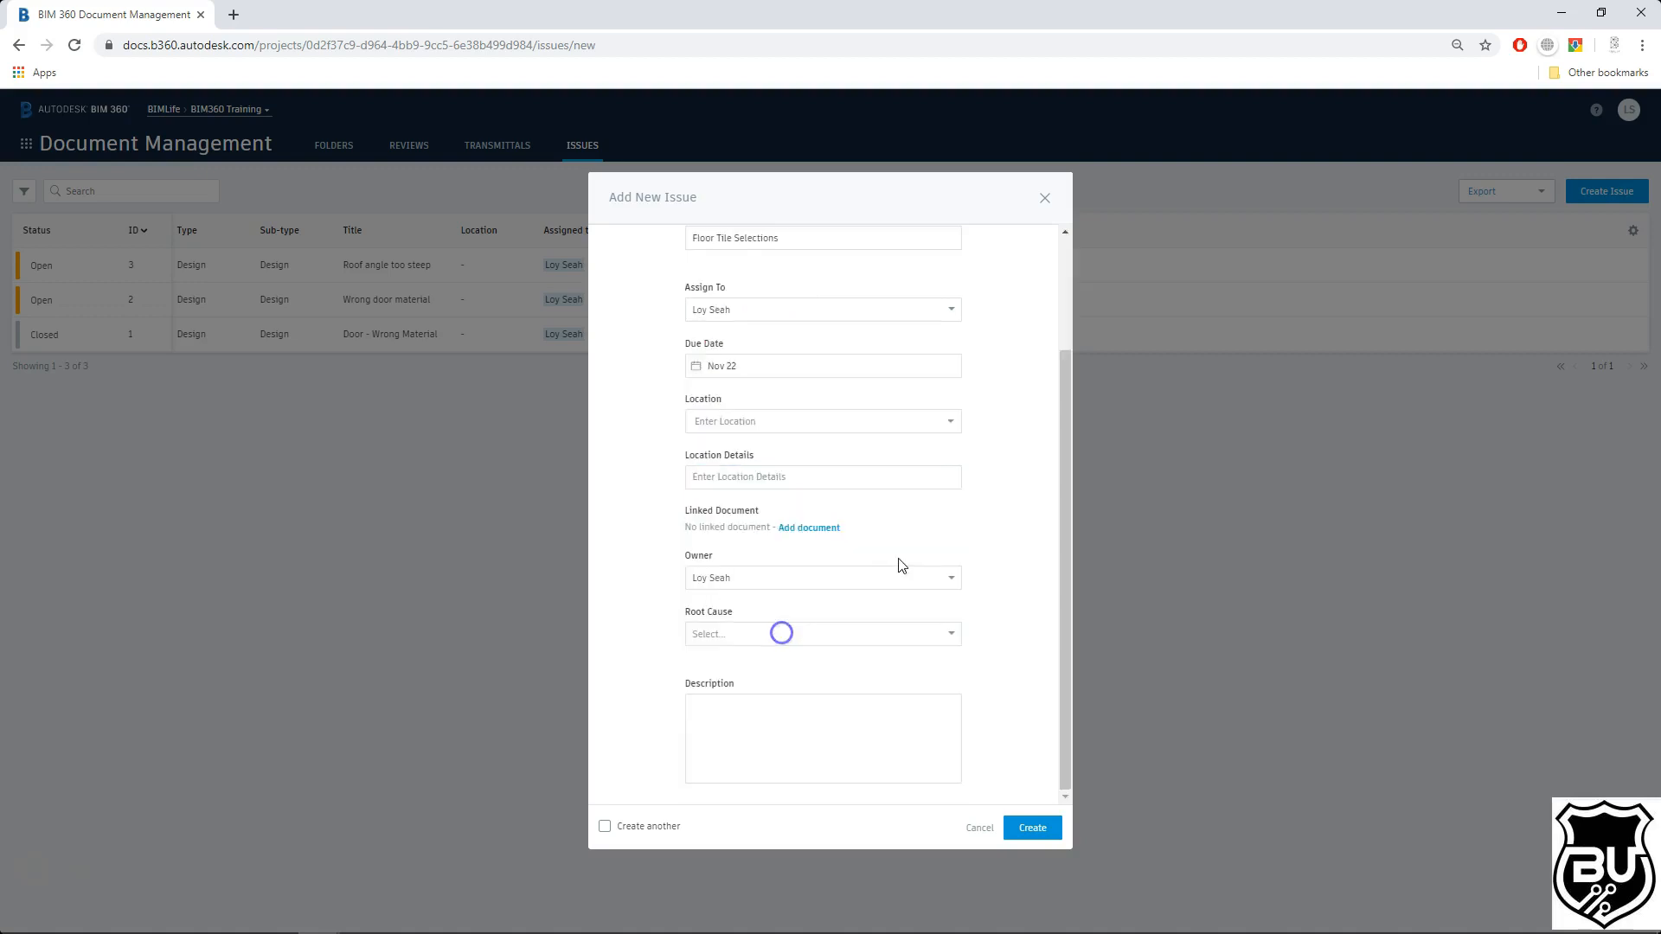
left_click(826, 532)
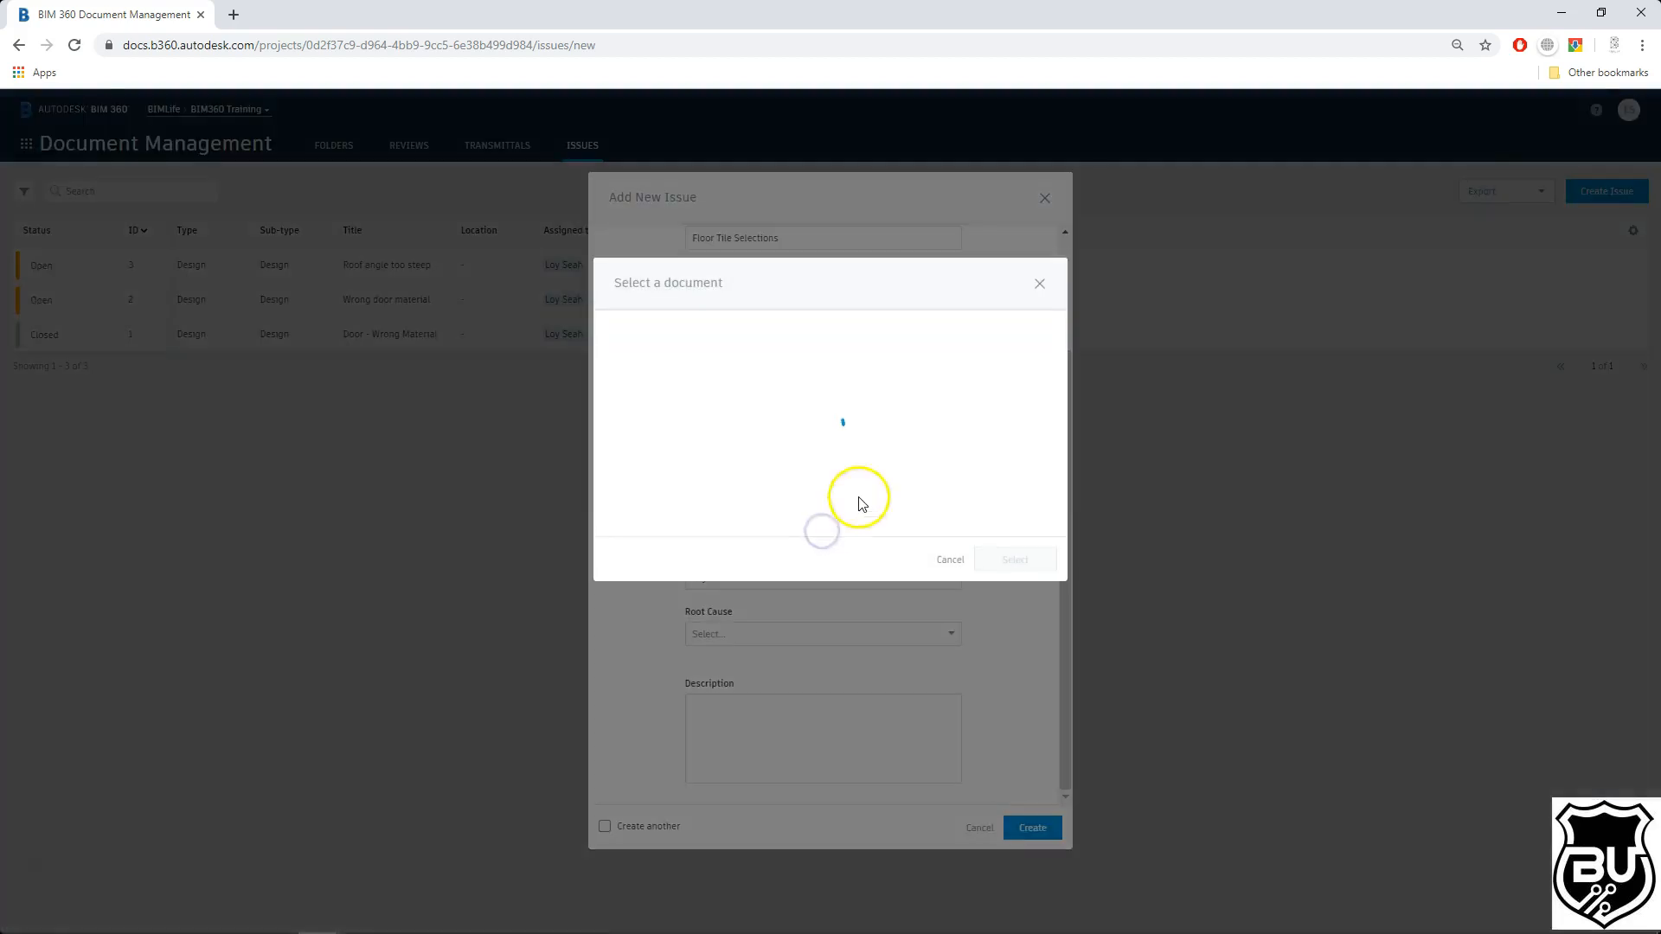
left_click(621, 335)
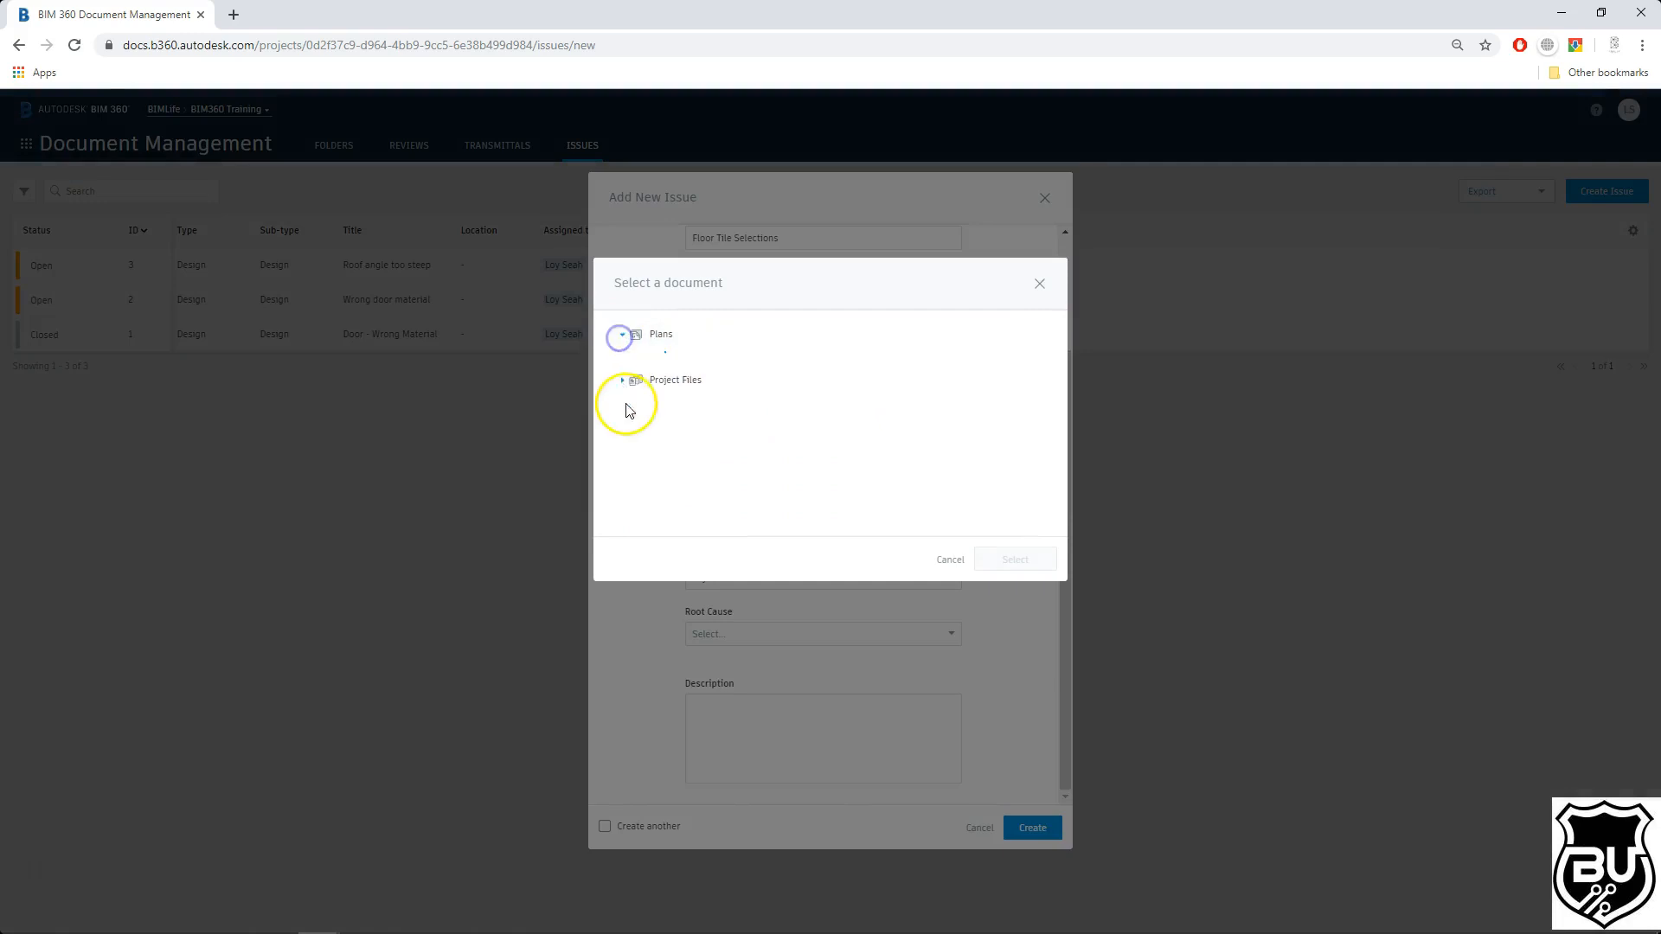
left_click(621, 494)
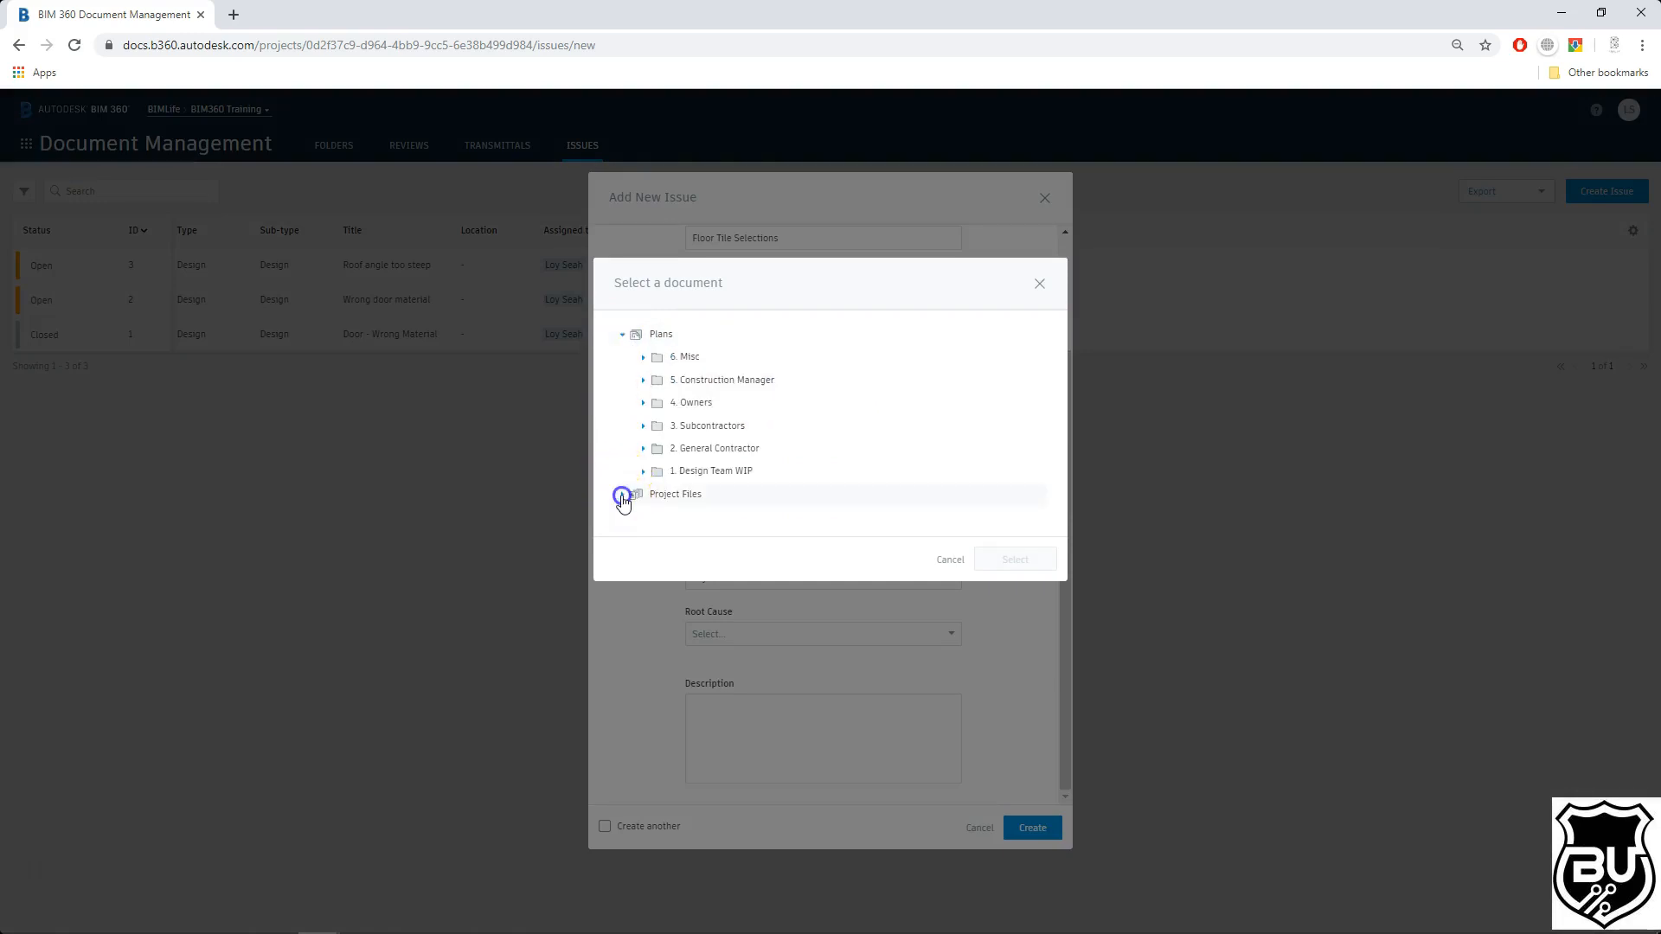
scroll(761, 406, "down", 1)
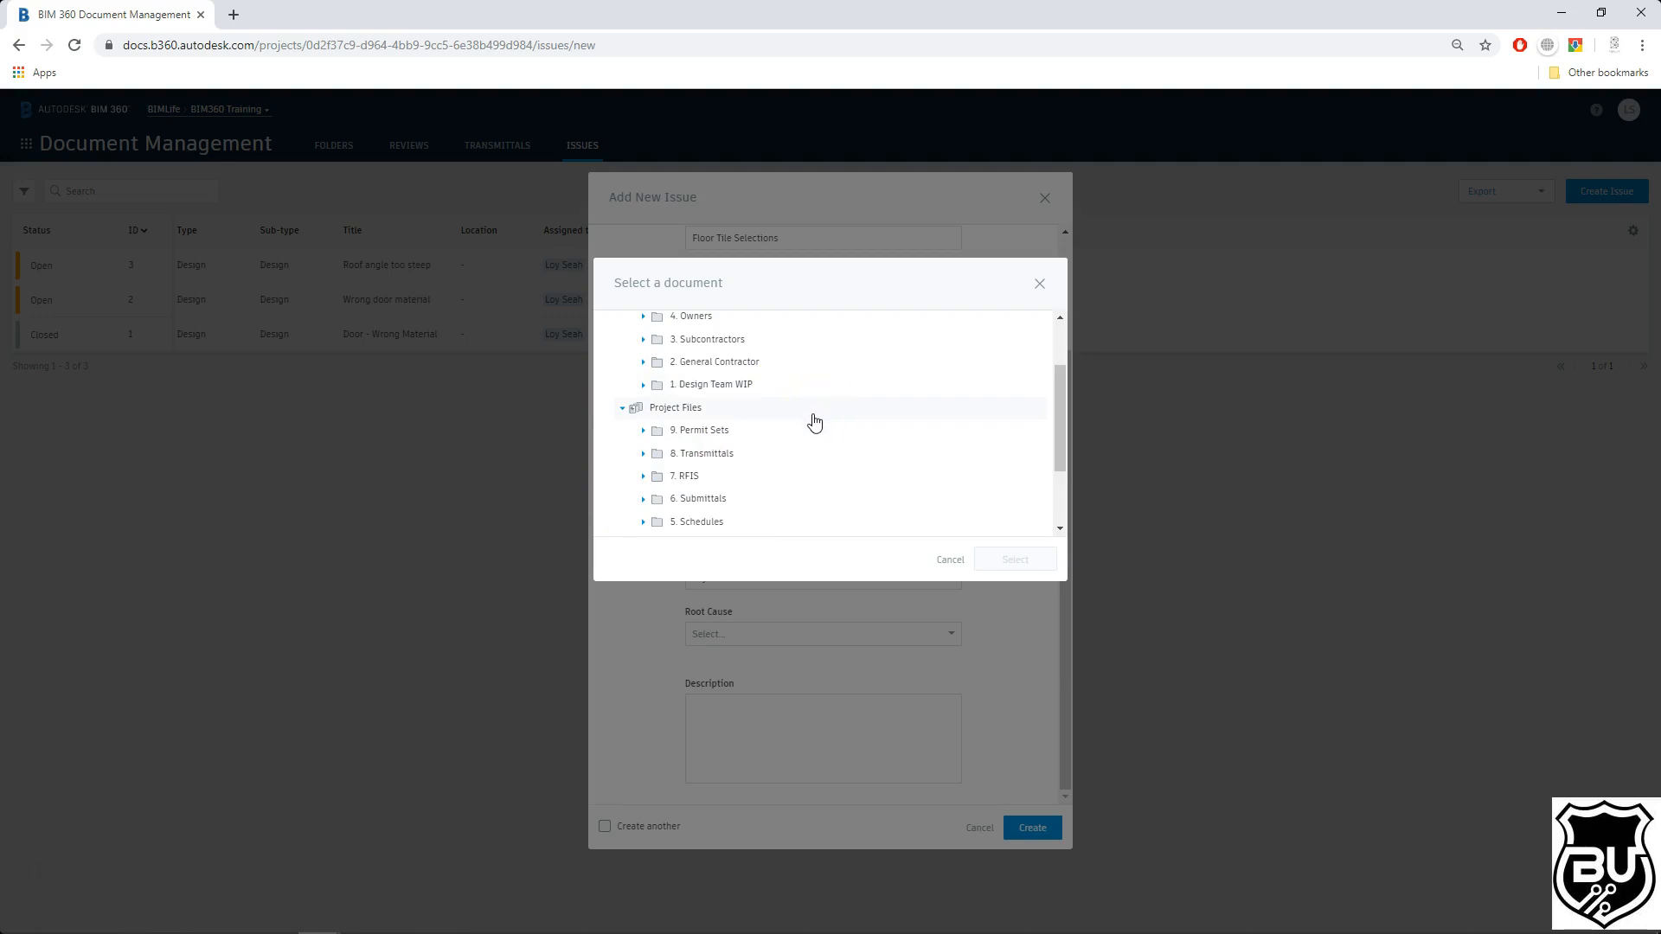
scroll(813, 422, "down", 1)
scroll(817, 419, "up", 2)
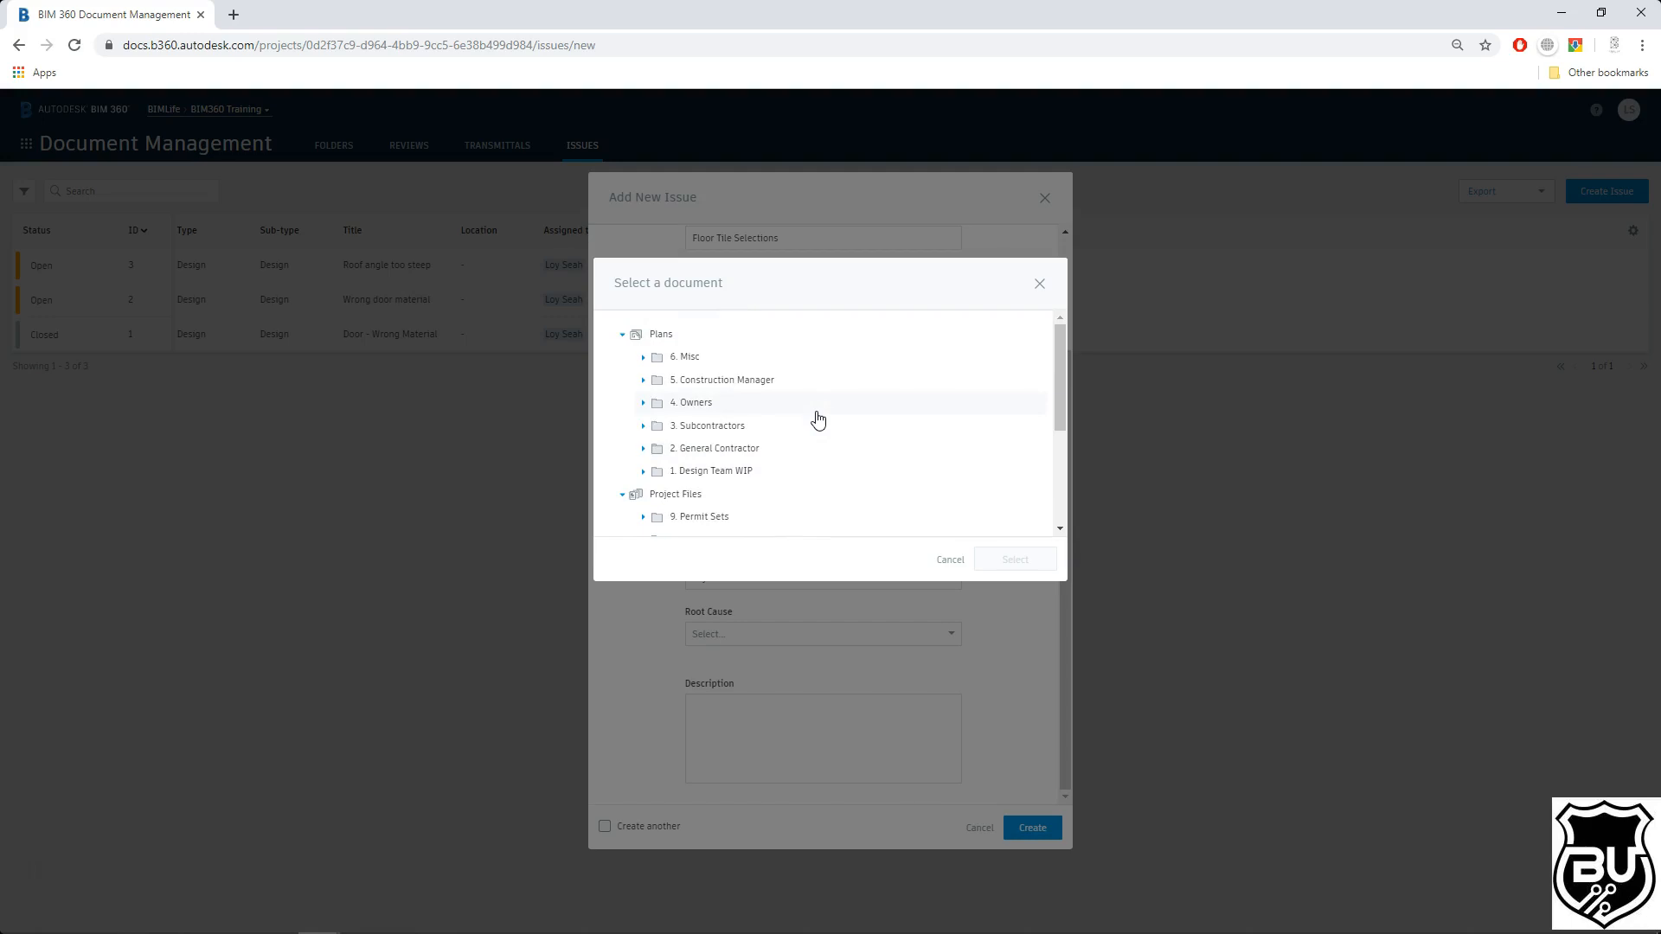
left_click(825, 410)
left_click(1039, 284)
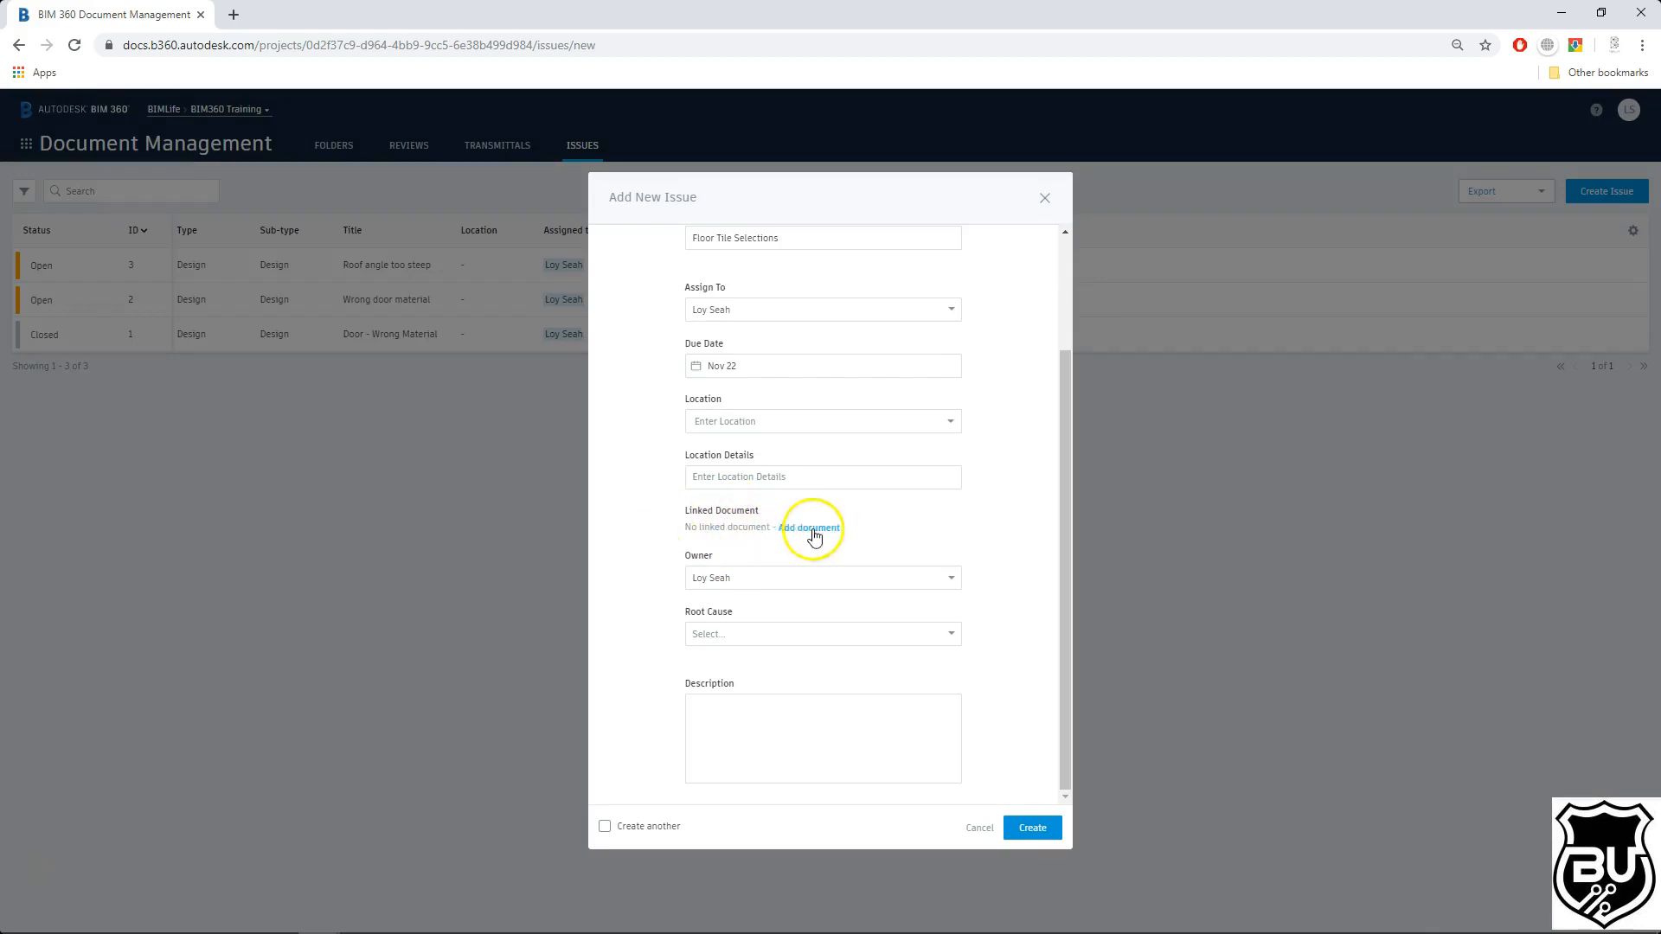
Step: Enter the description "Meeting needed for material selection" and create the issue
left_click(831, 723)
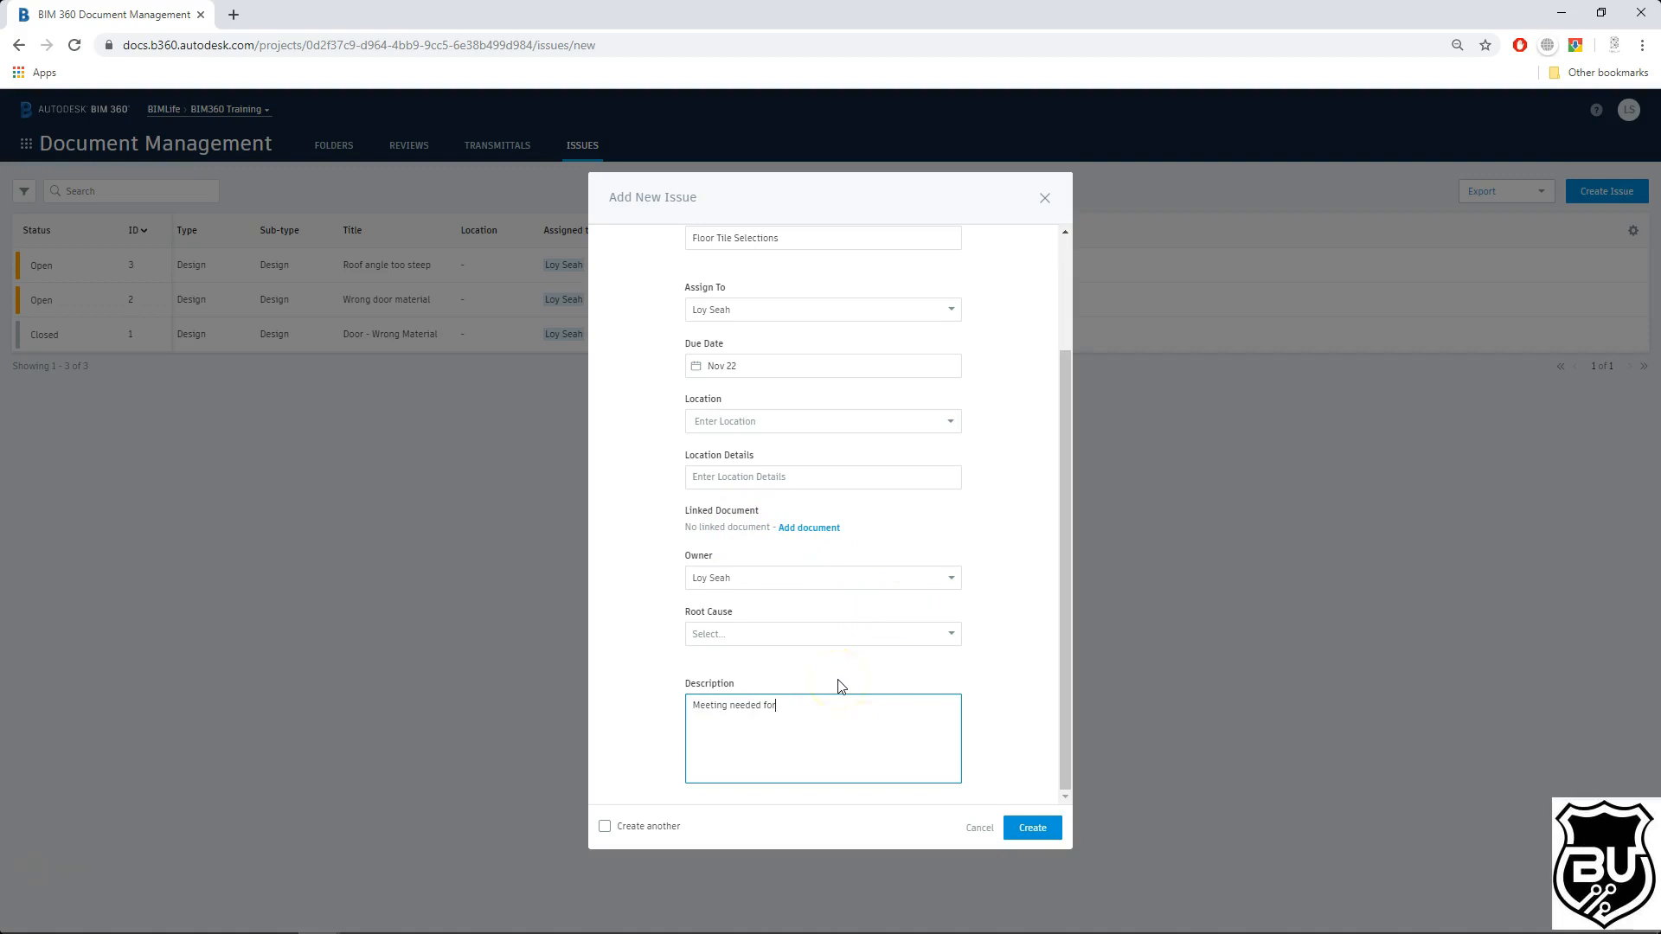
type("Meeting needed for material selection")
left_click(1032, 828)
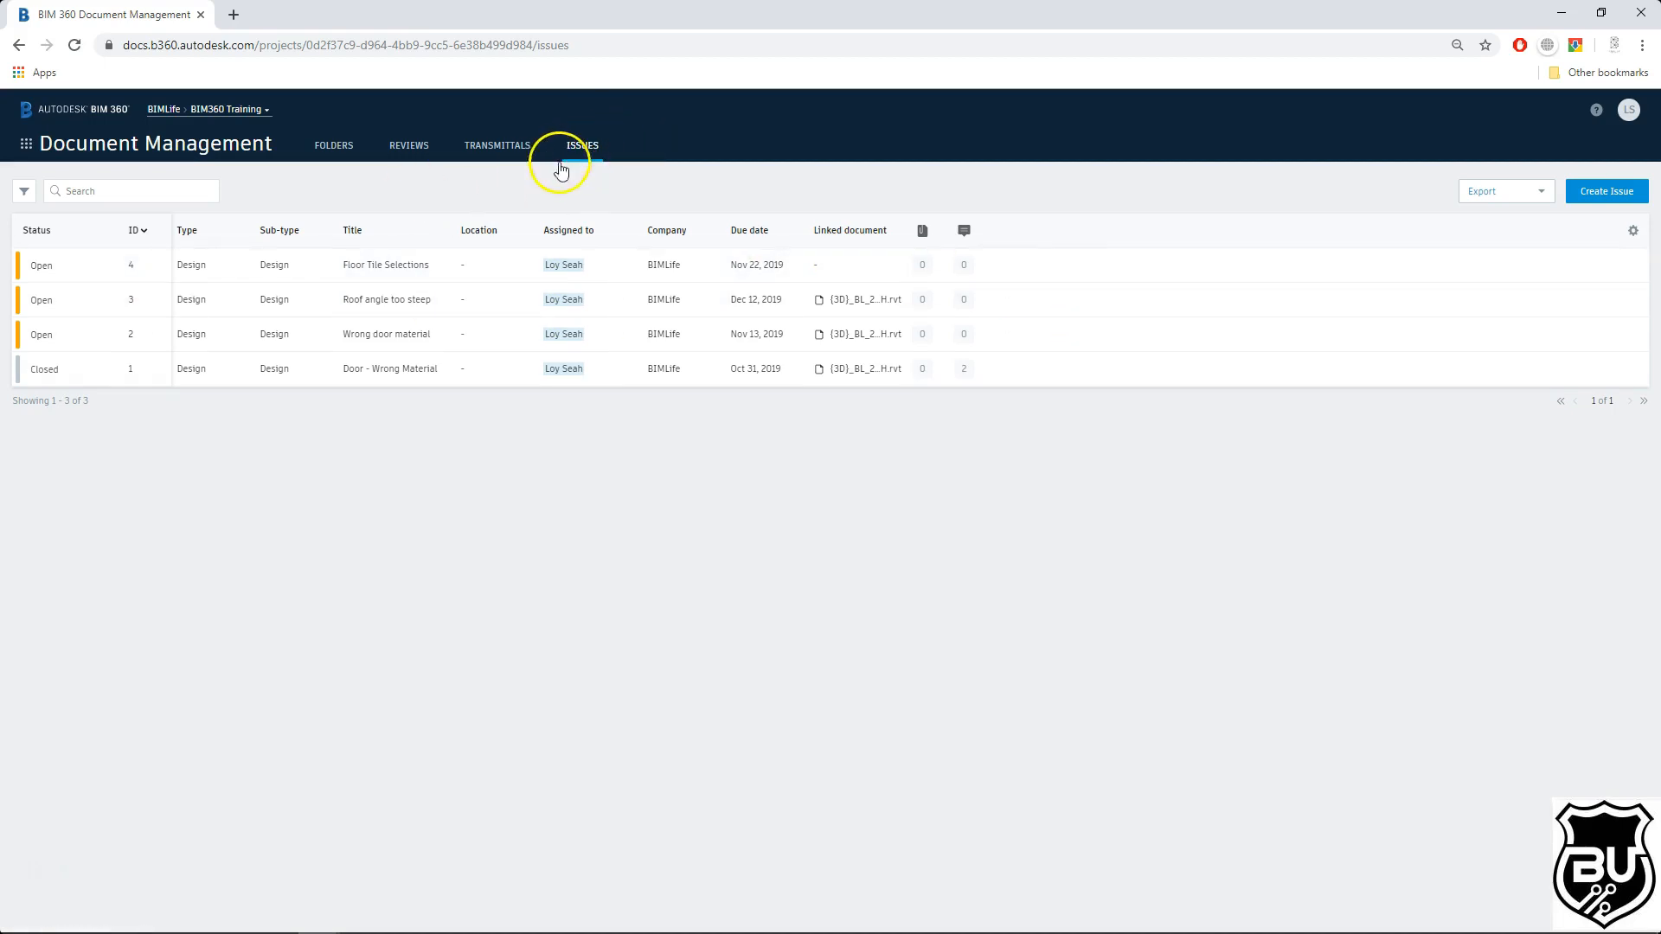
Step: Filter the issue list by assignee, then by a due date range of Oct 24 to Nov 3
left_click(25, 189)
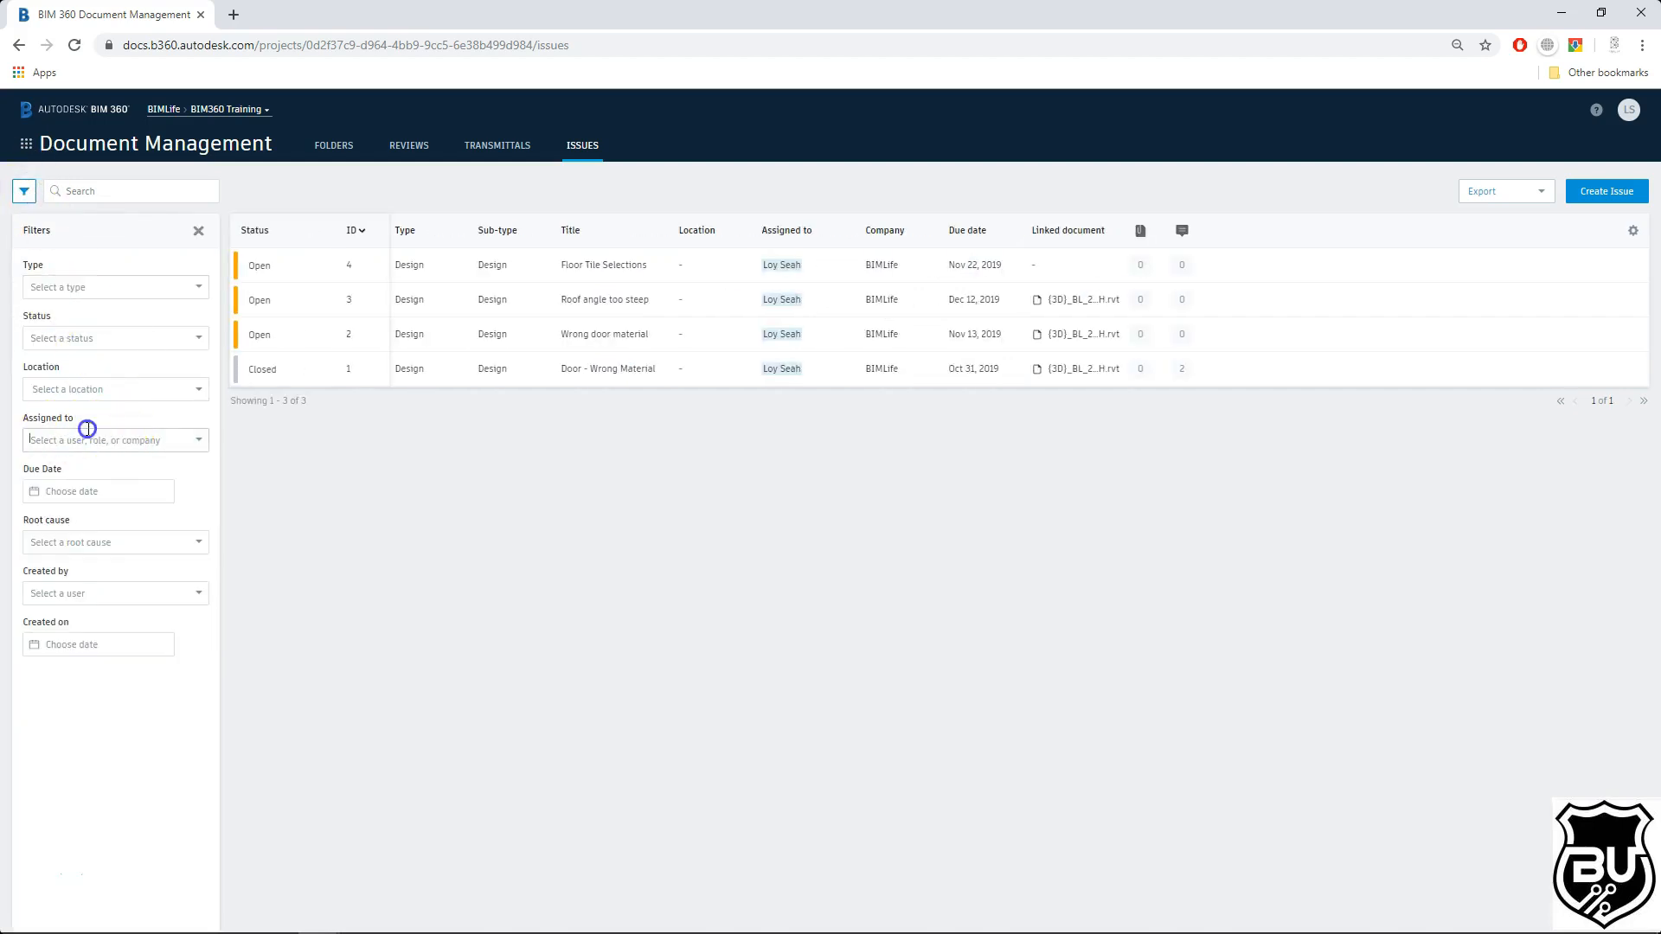
left_click(190, 436)
left_click(37, 482)
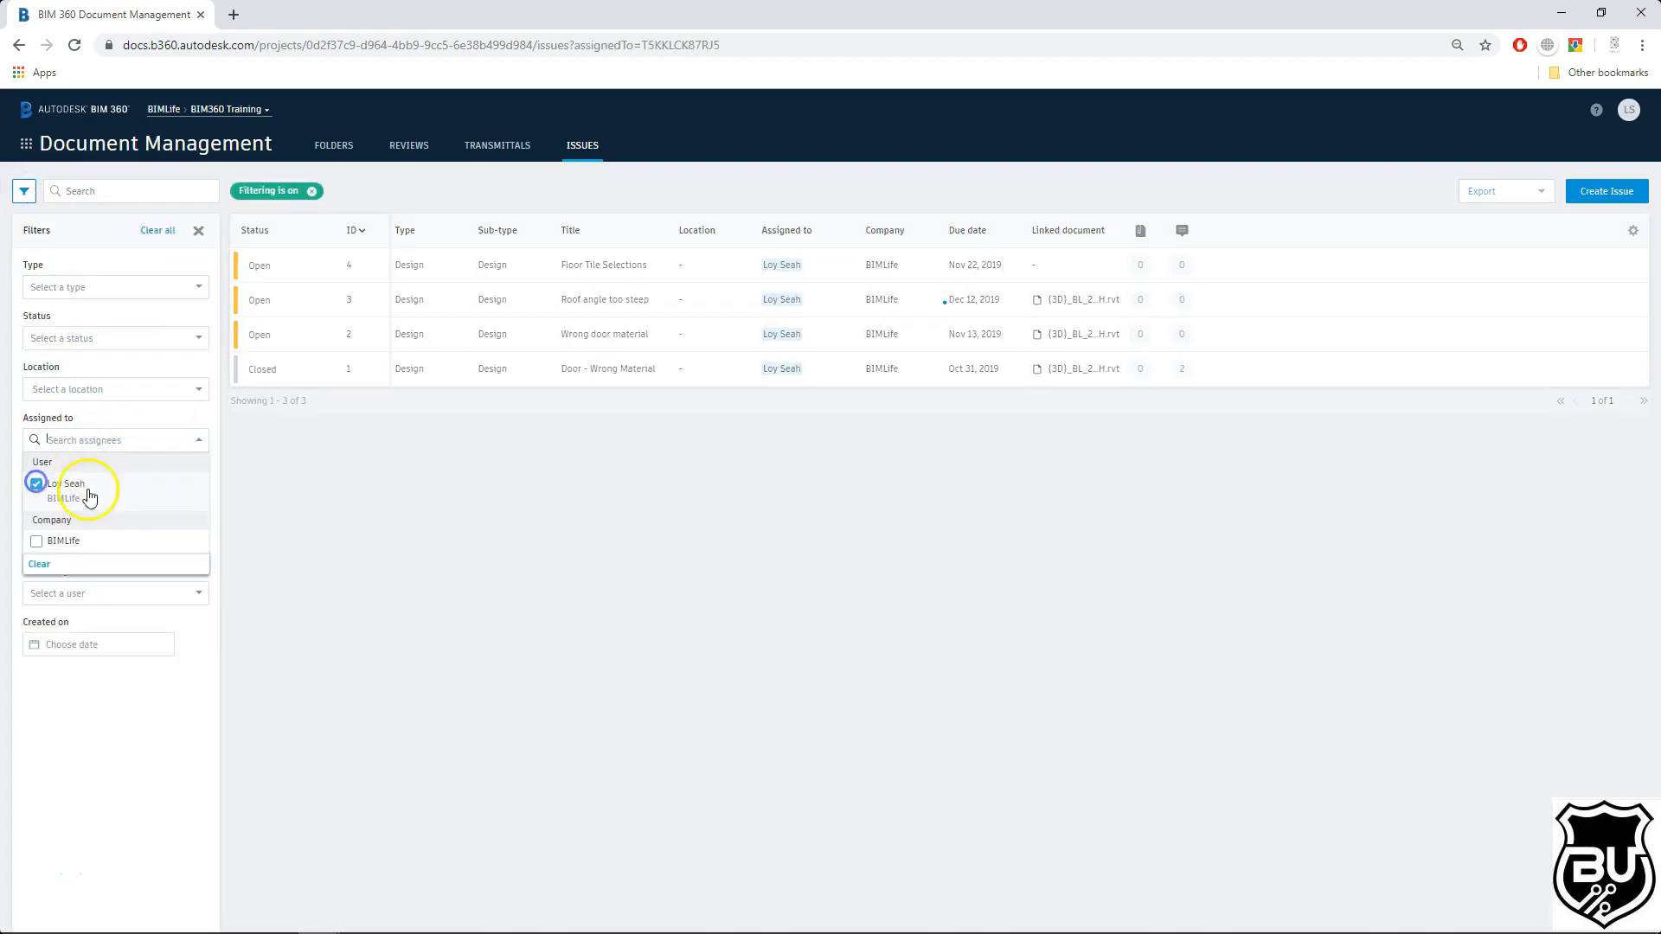
left_click(402, 514)
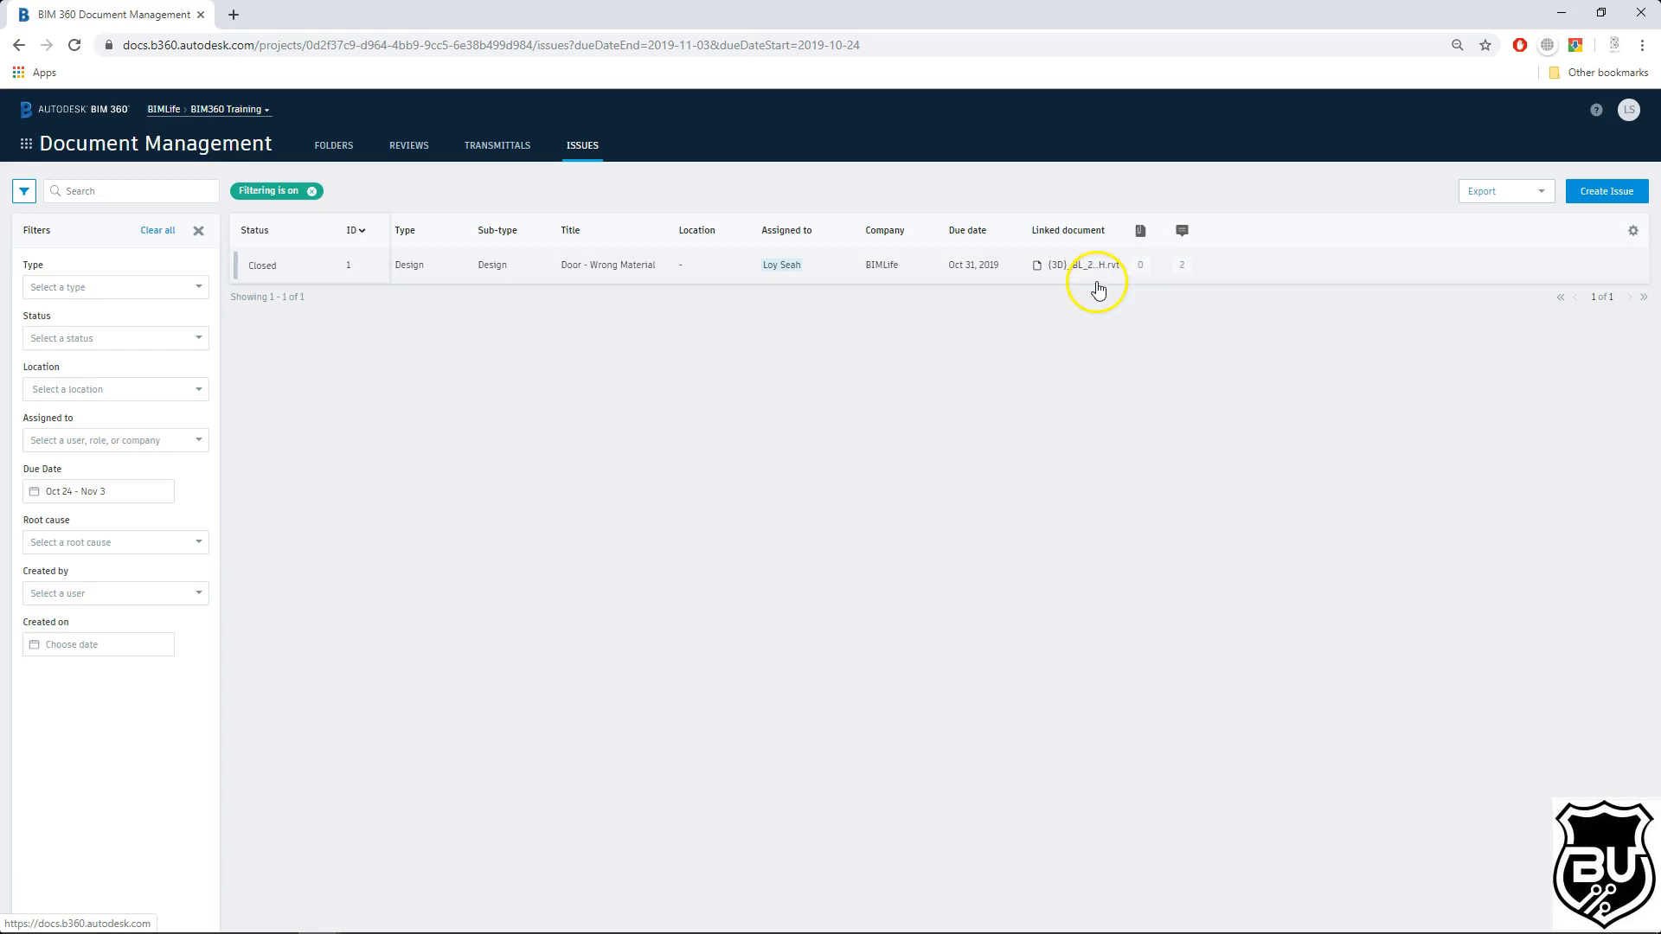
Step: Open issue #1 and then its linked 3D model document
left_click(691, 271)
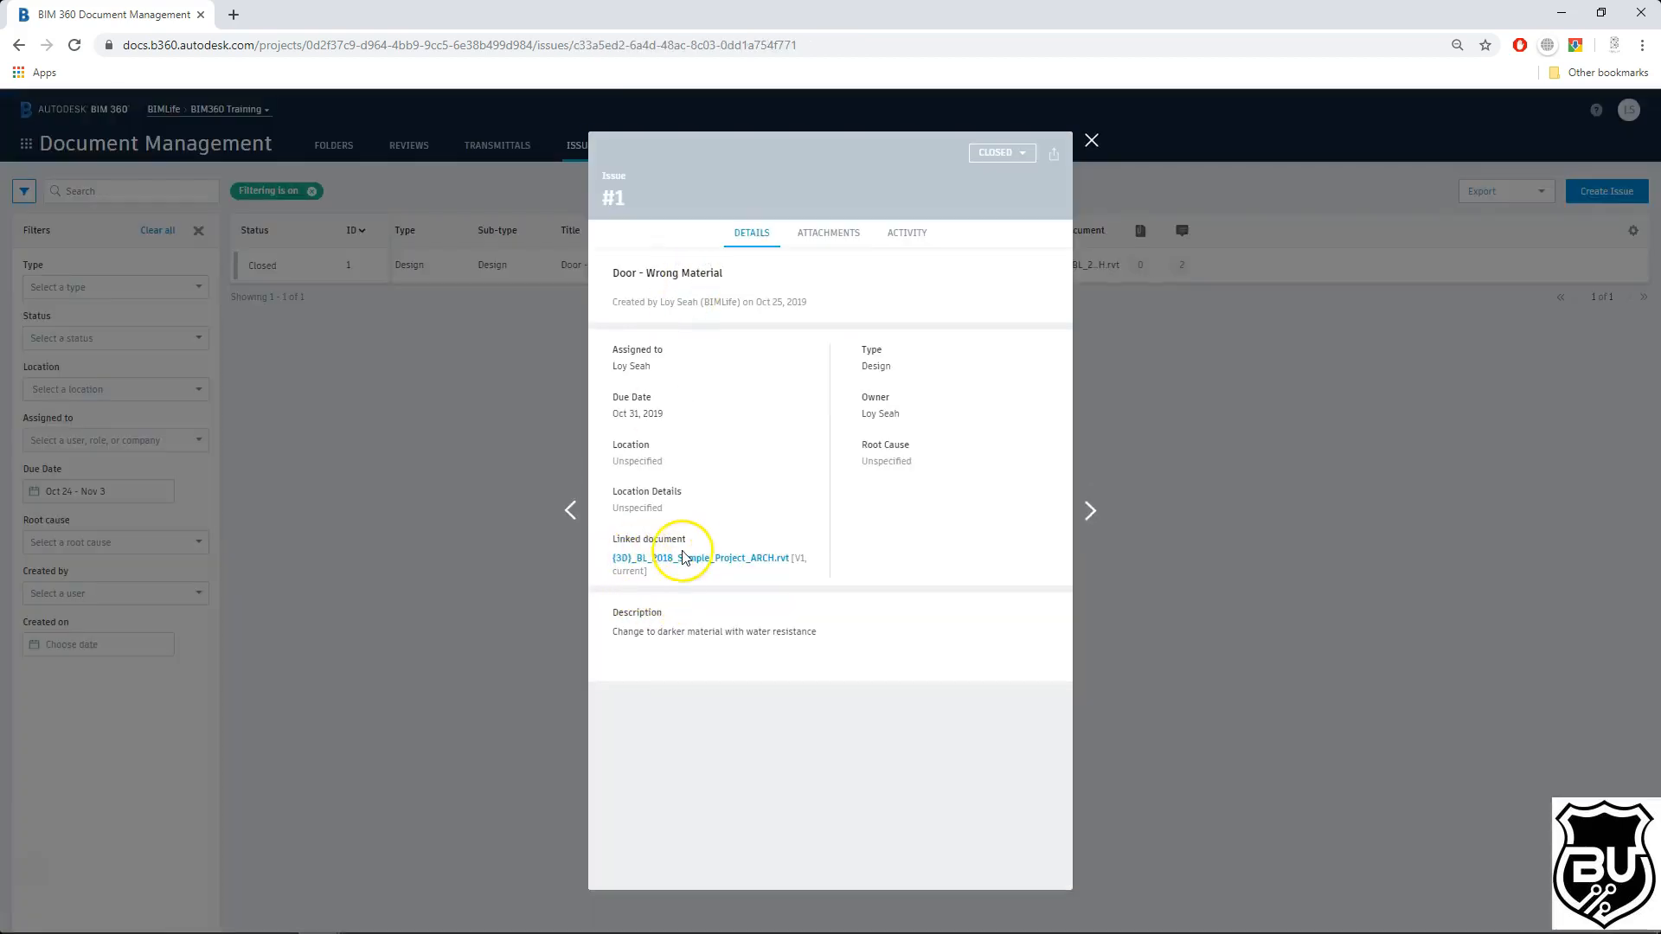
left_click(692, 560)
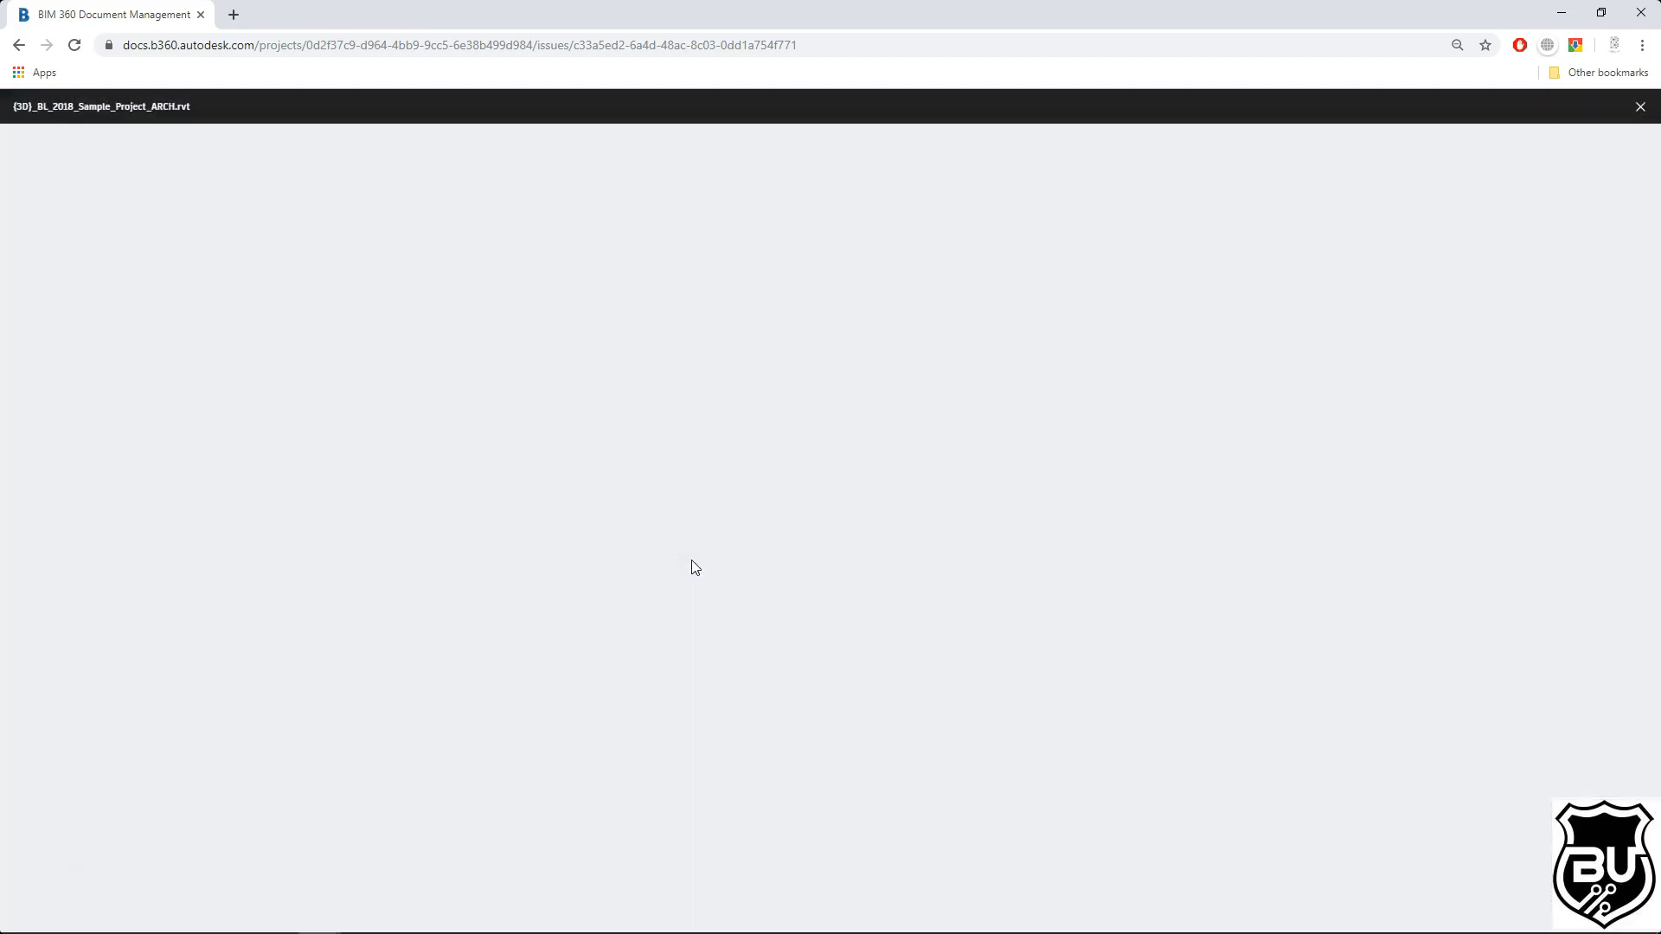